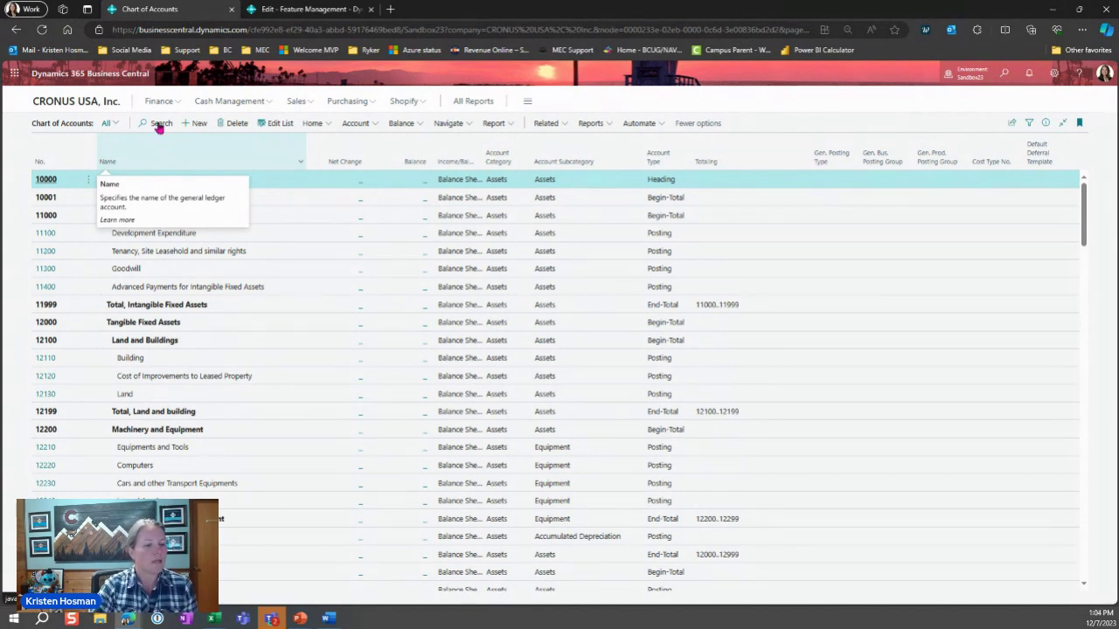
Find G/L account 22250 in the chart of accounts and set its Review Policy to Allow Review and Match Balance.
left_click(159, 126)
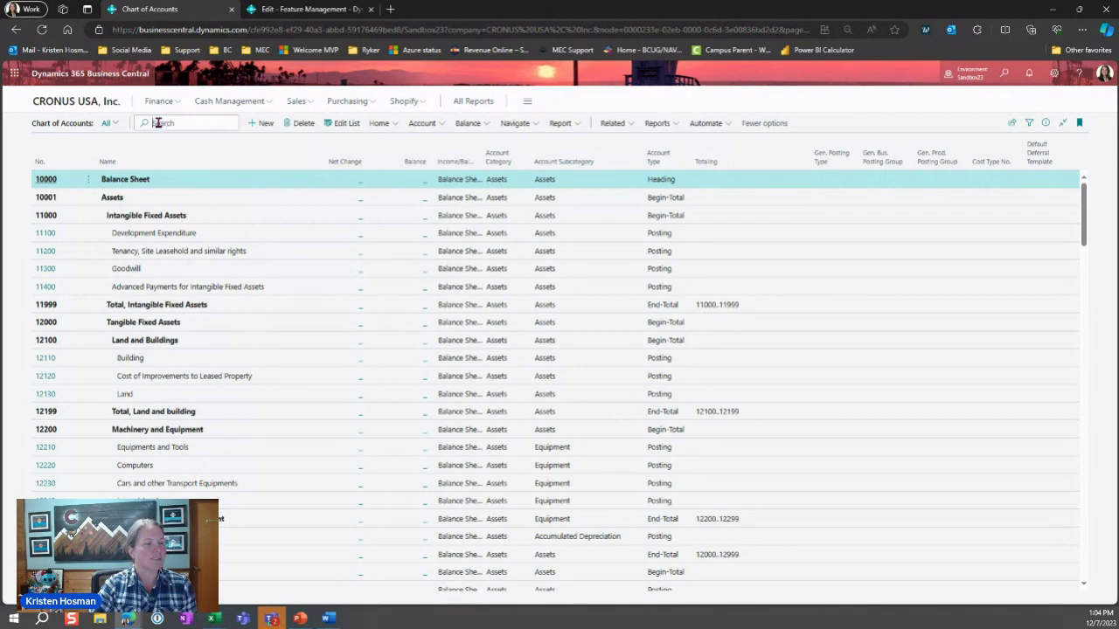
type("22250")
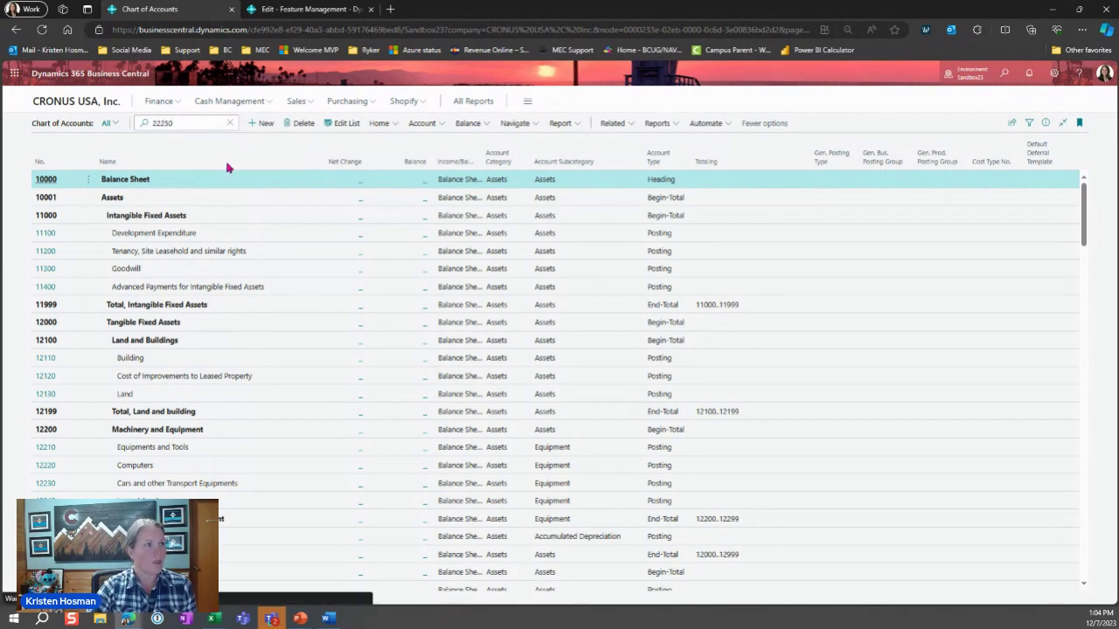
left_click(52, 181)
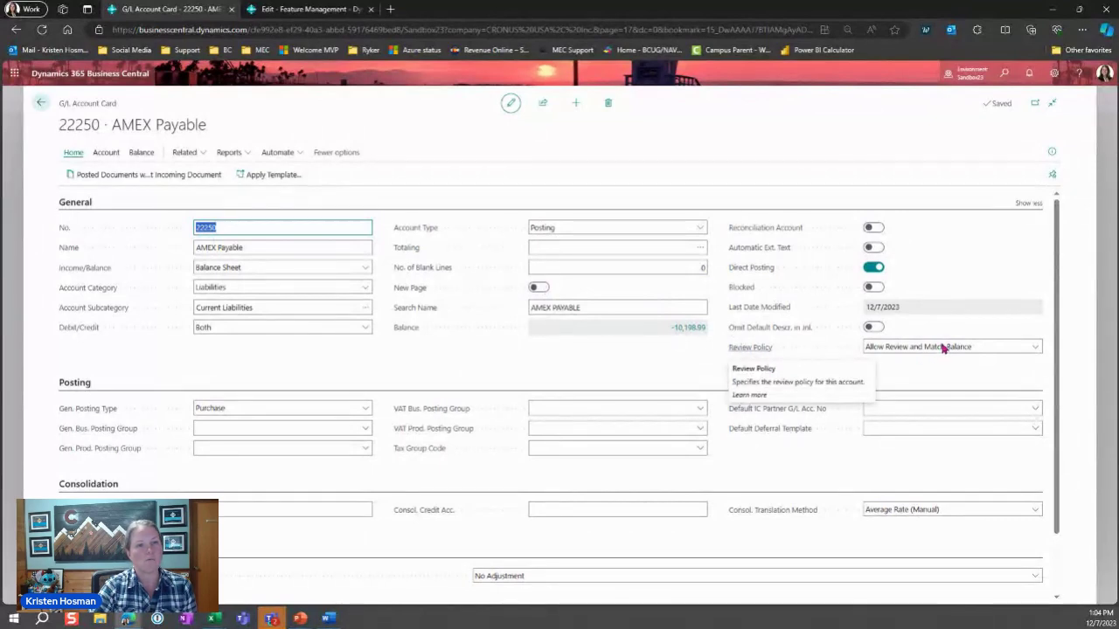
left_click(998, 349)
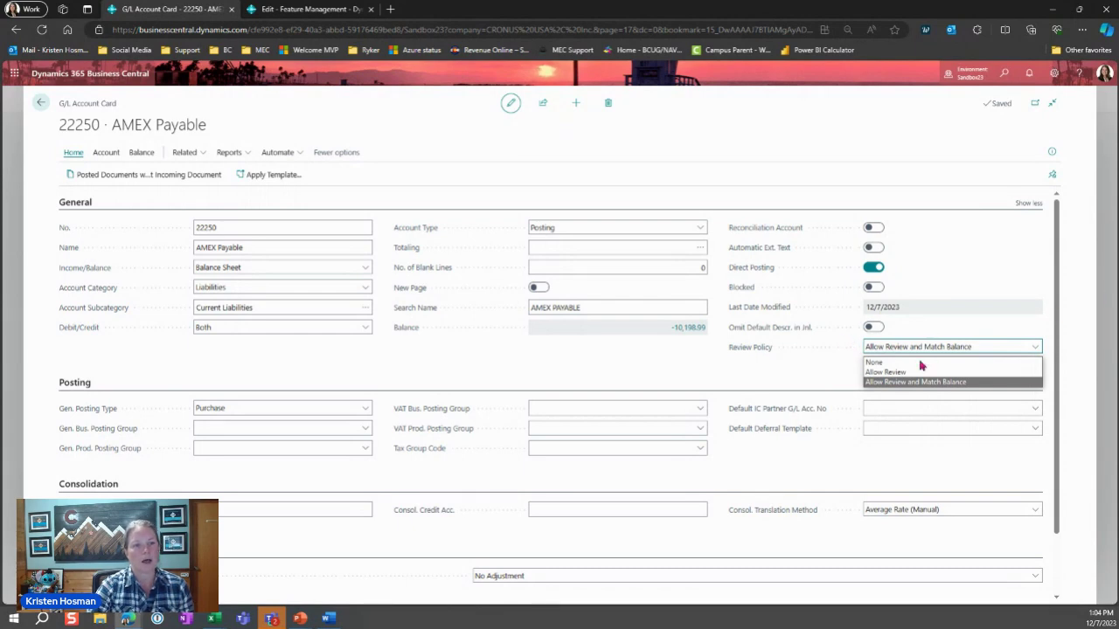
left_click(877, 387)
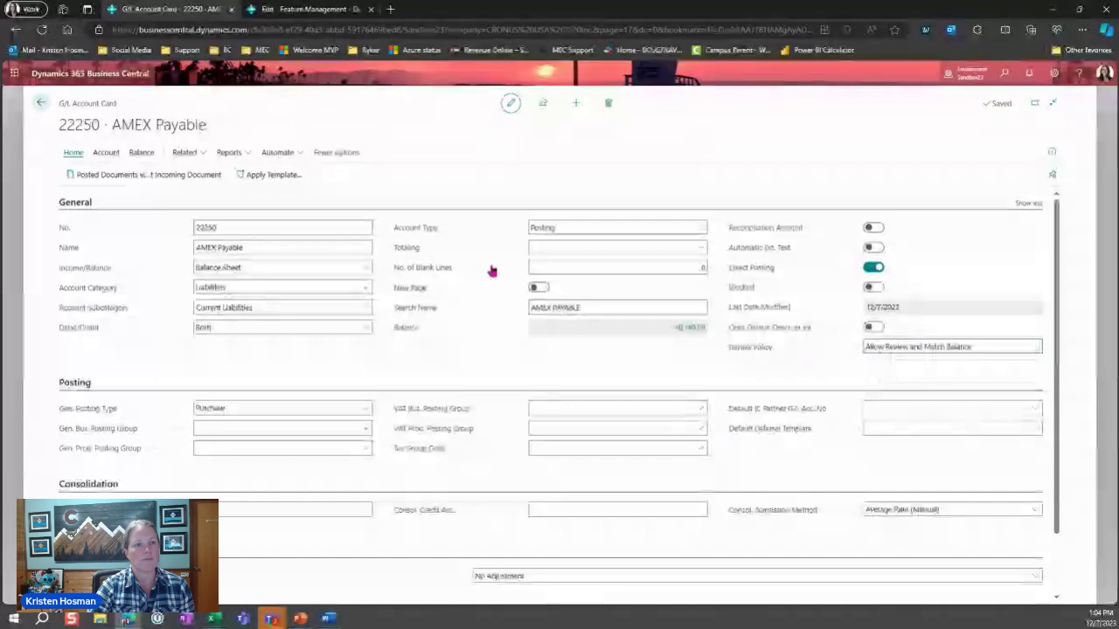
left_click(40, 108)
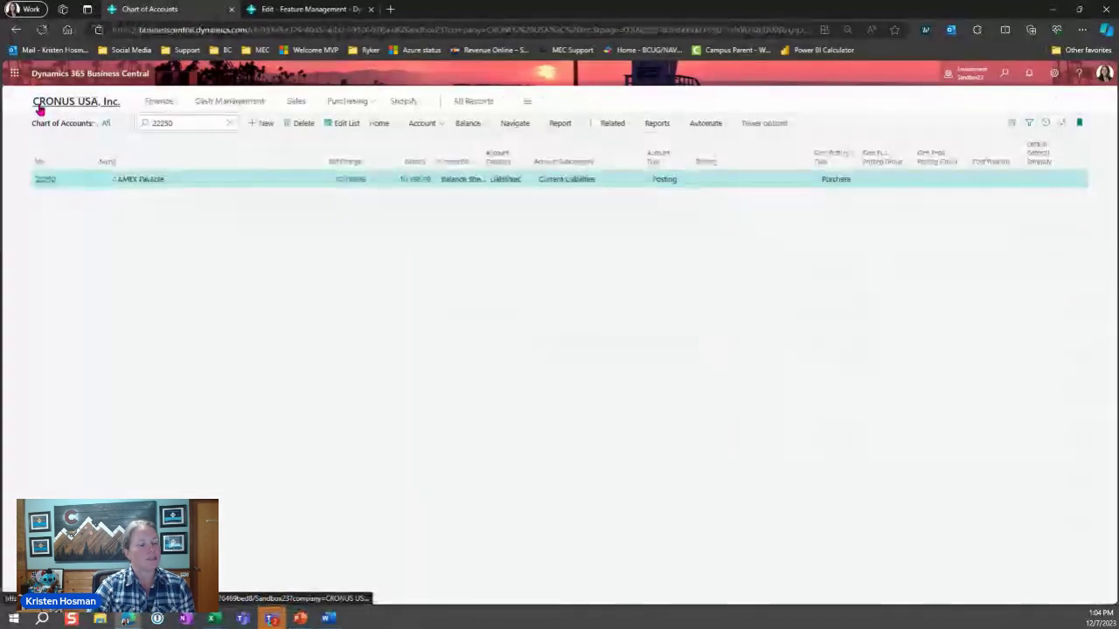
Examine the AMEX Payable account's general ledger entries and their Review G/L Entries page, and return to the home page.
left_click(355, 184)
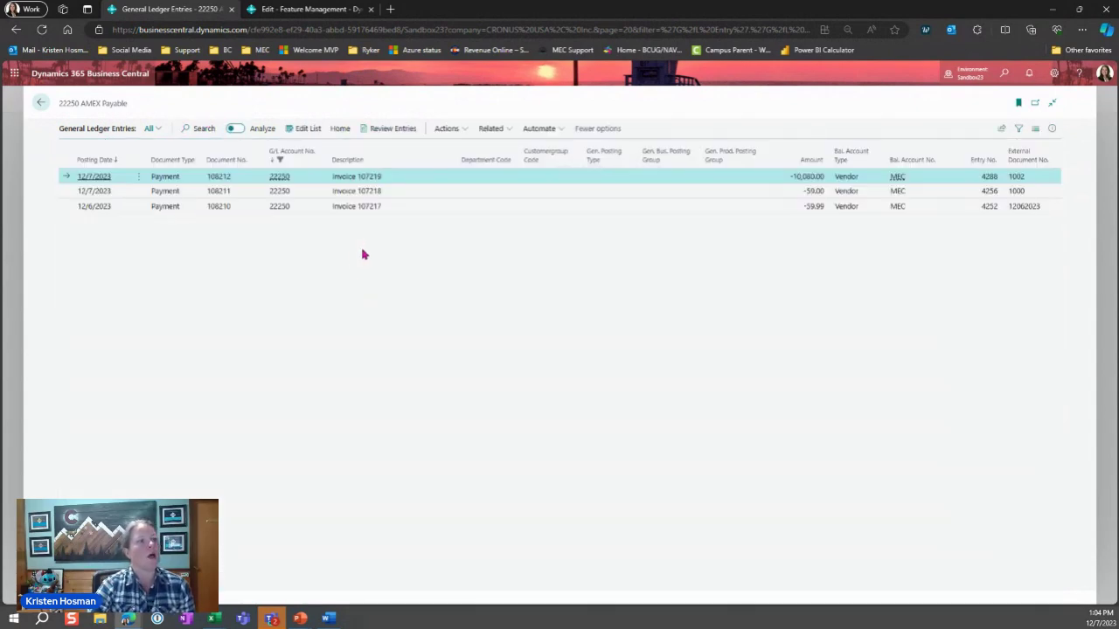
left_click(381, 131)
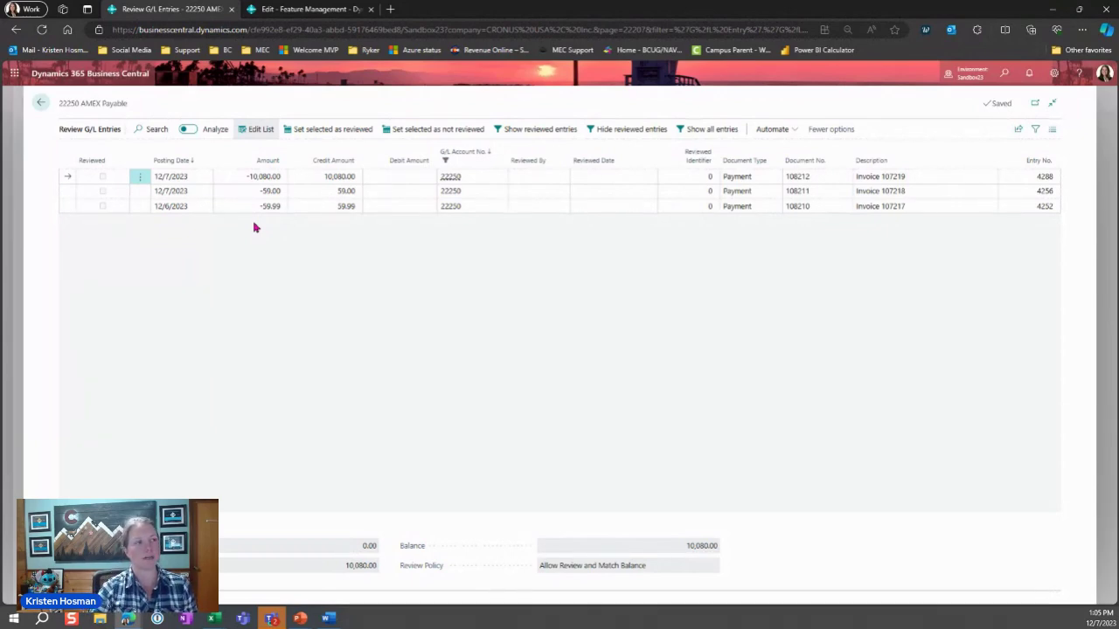
left_click(41, 104)
left_click(41, 105)
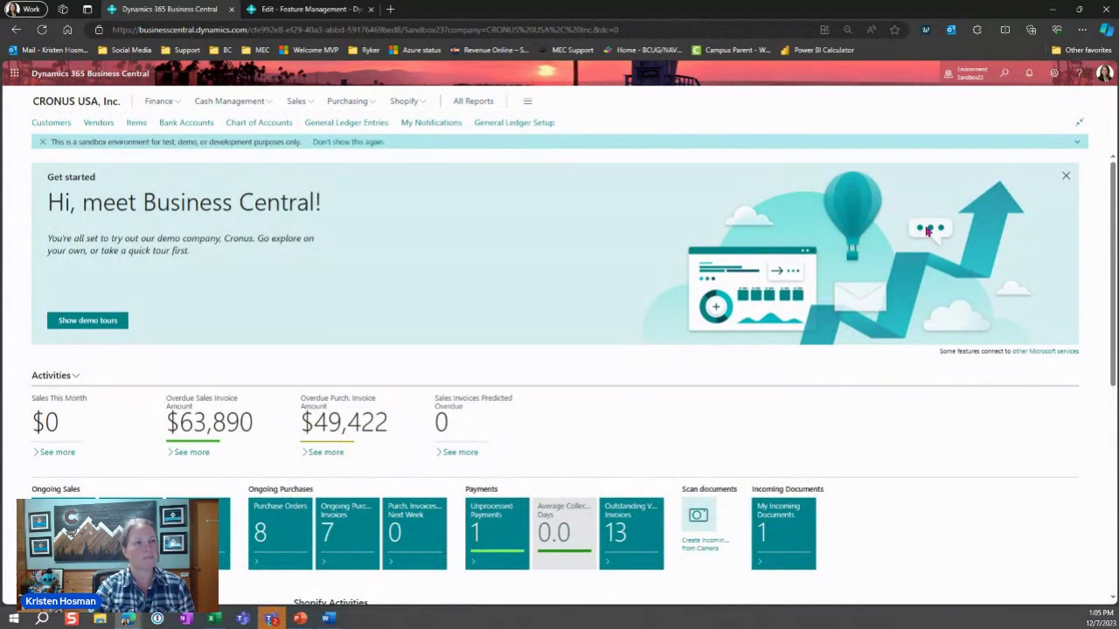
Look up the Payment Methods page, check the balancing account assigned to the AMEX method, and leave the page.
left_click(1003, 82)
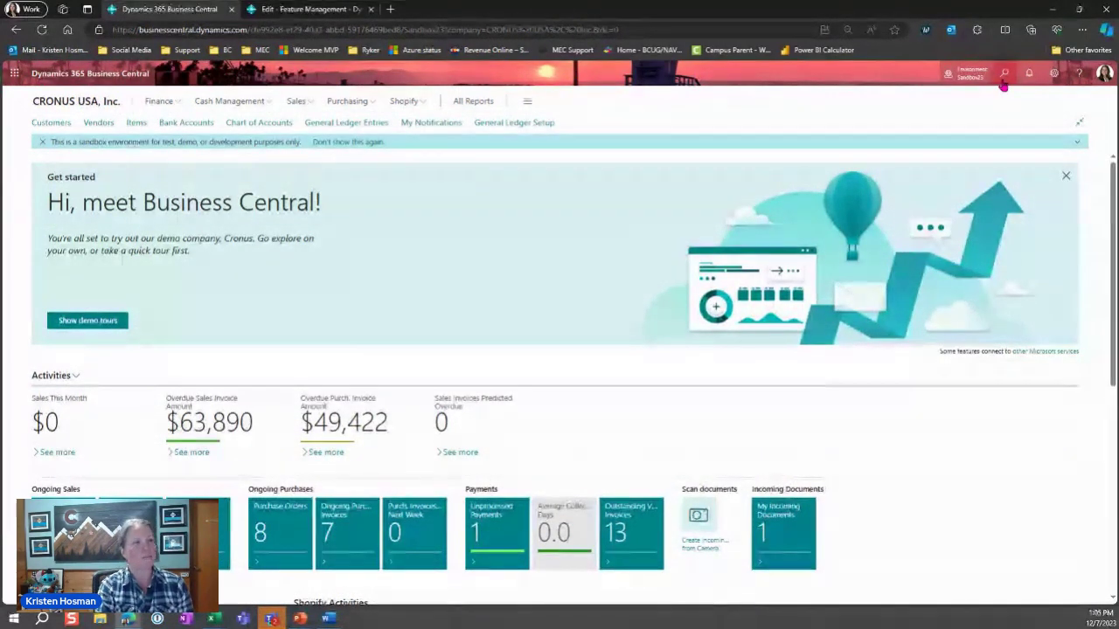
type("payment me")
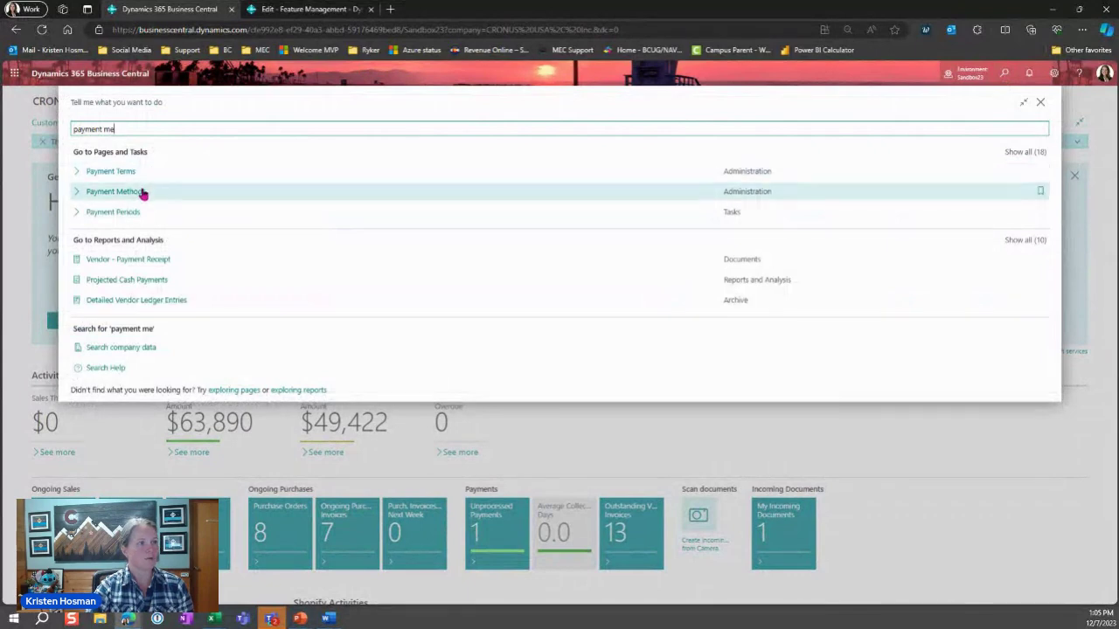
left_click(144, 192)
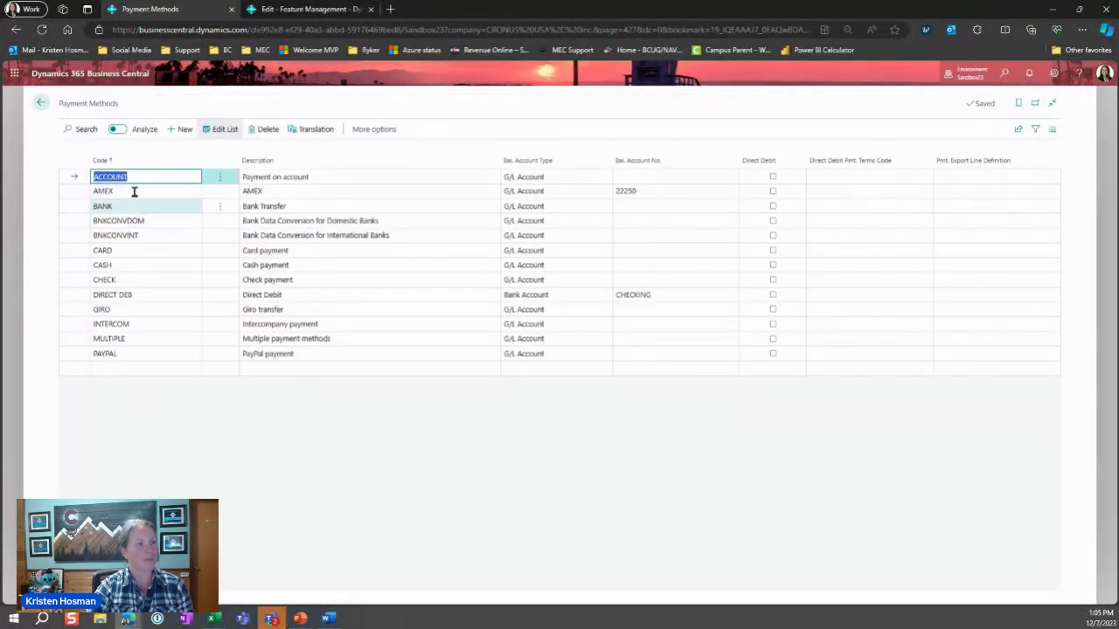
left_click(165, 190)
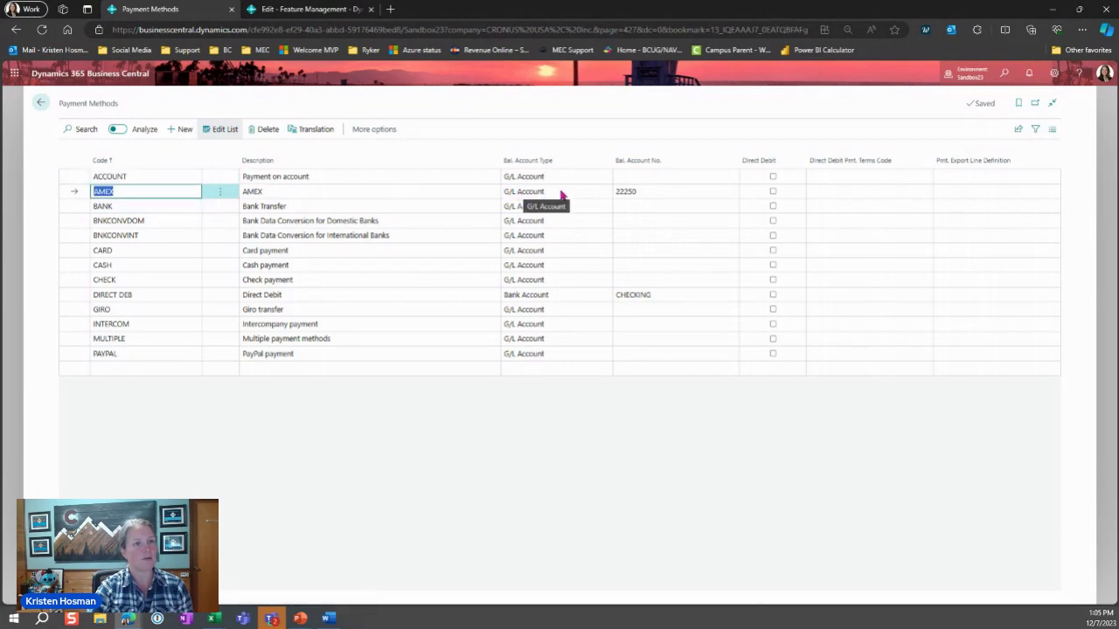
left_click(725, 194)
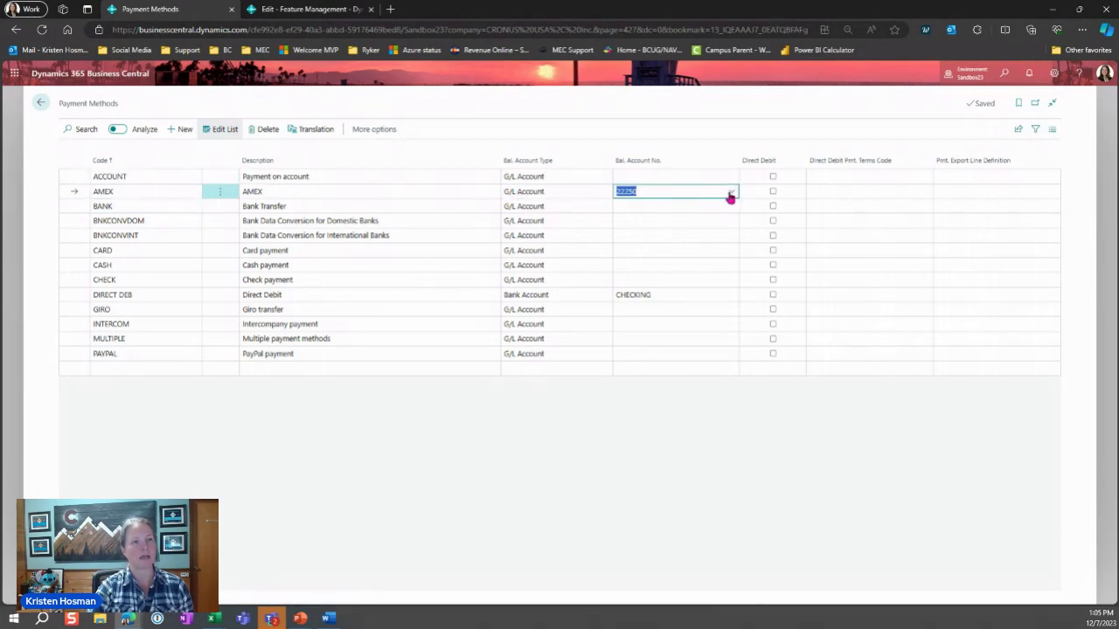
left_click(730, 192)
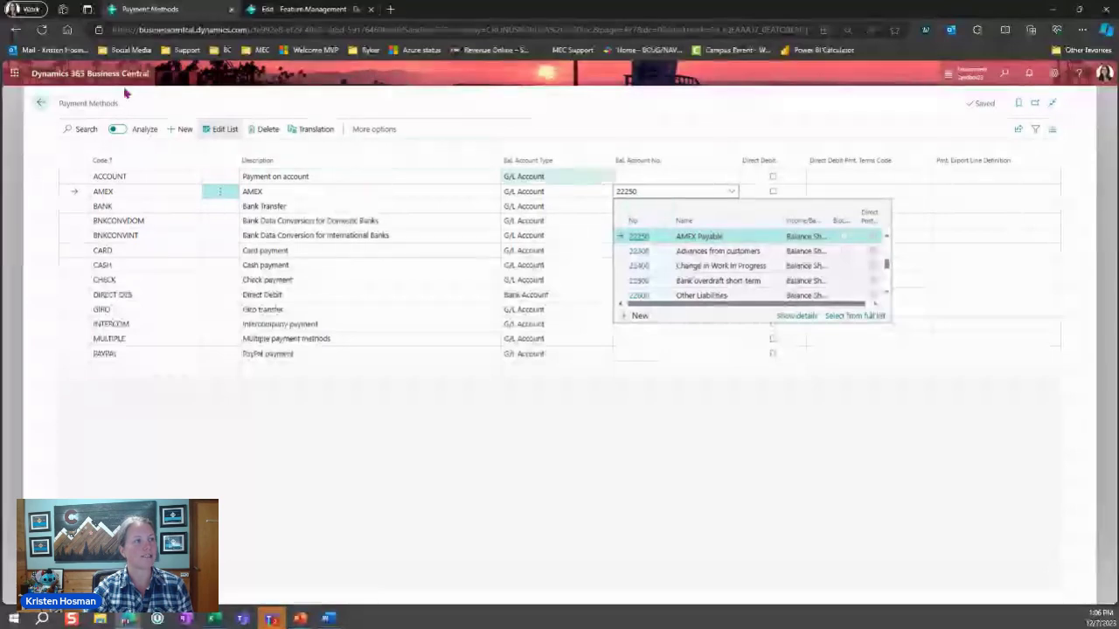
left_click(41, 104)
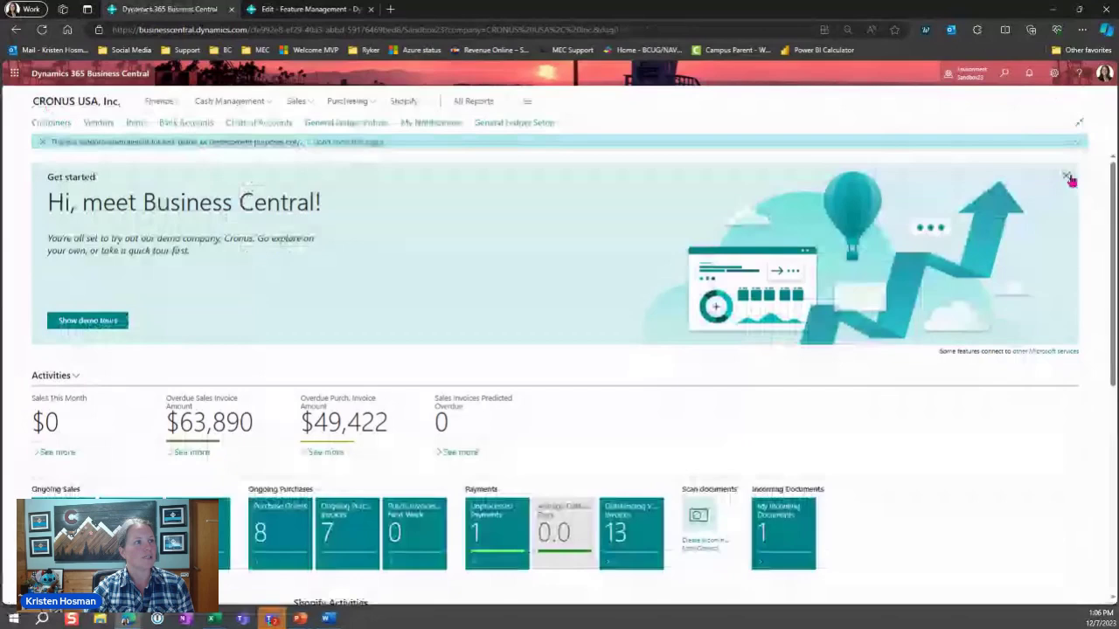
Create a new purchase invoice for vendor MEC, Mount Evans Consulting, with vendor invoice number 1003.
left_click(1068, 178)
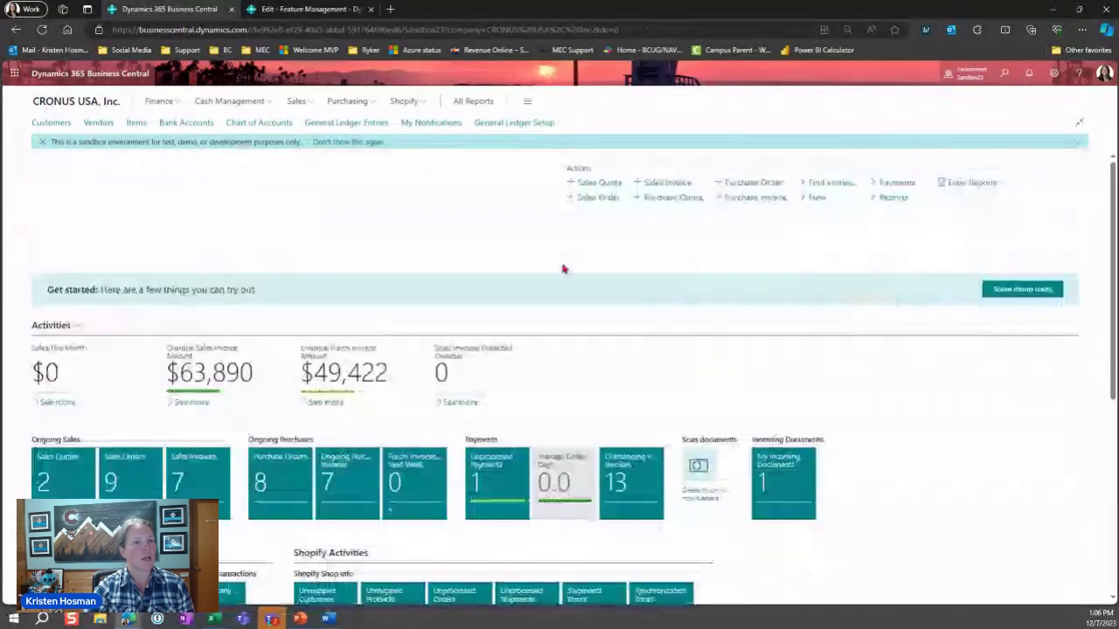
left_click(747, 200)
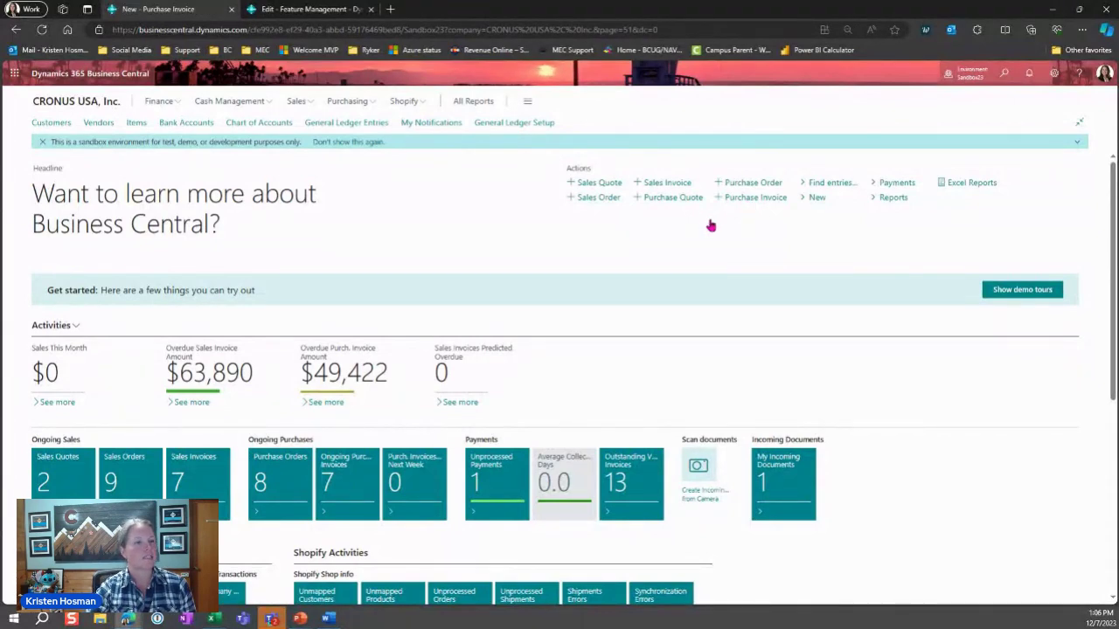
left_click(284, 226)
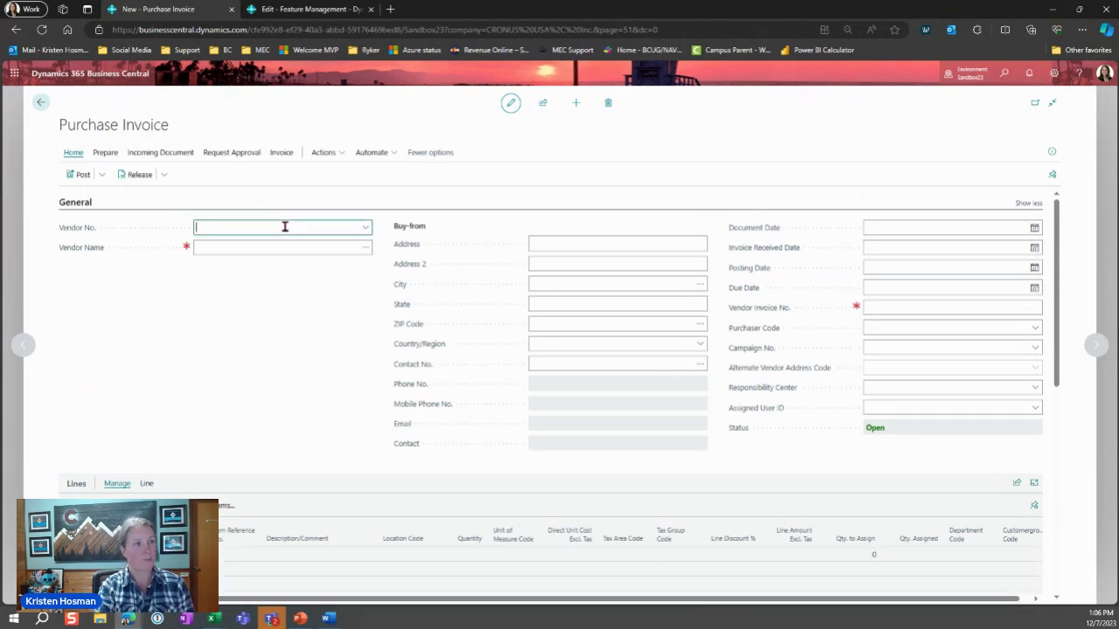
type("mec")
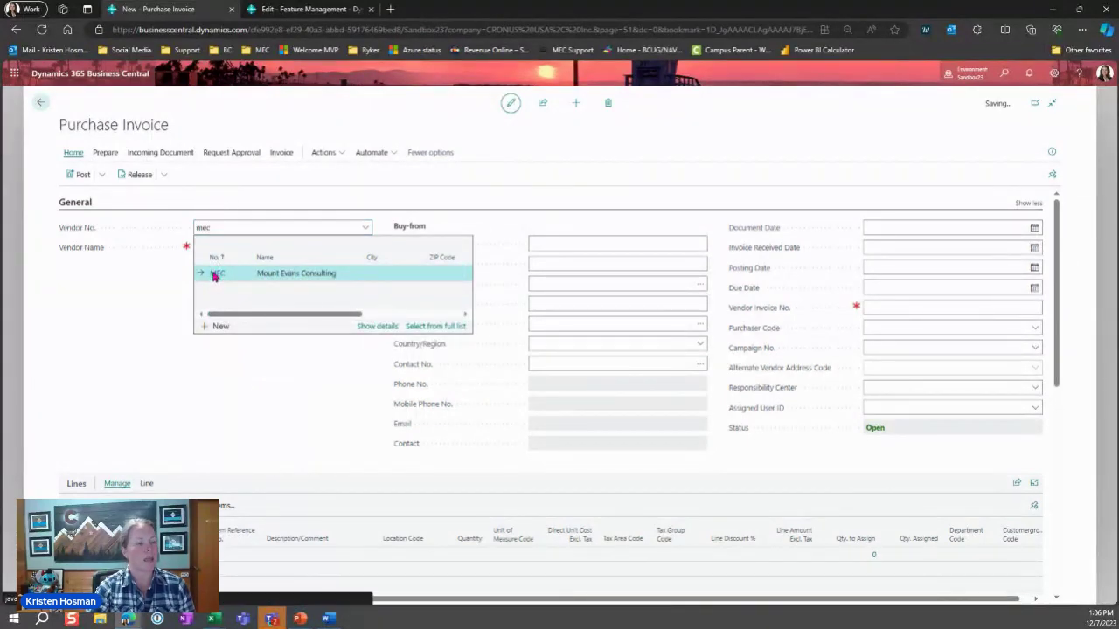
left_click(216, 274)
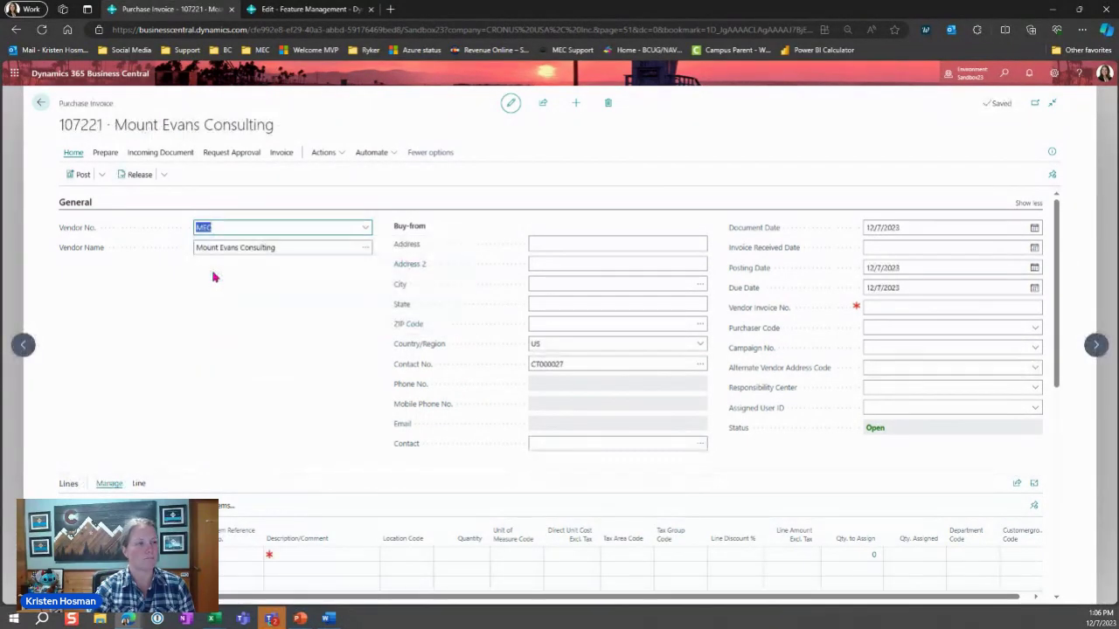
left_click(897, 308)
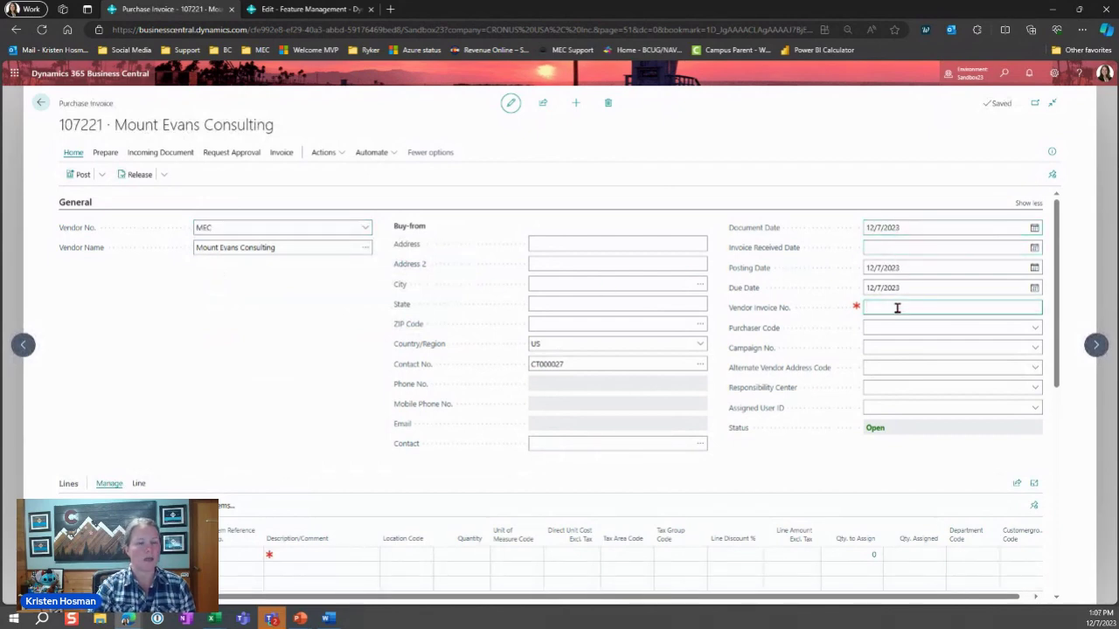
type("1003")
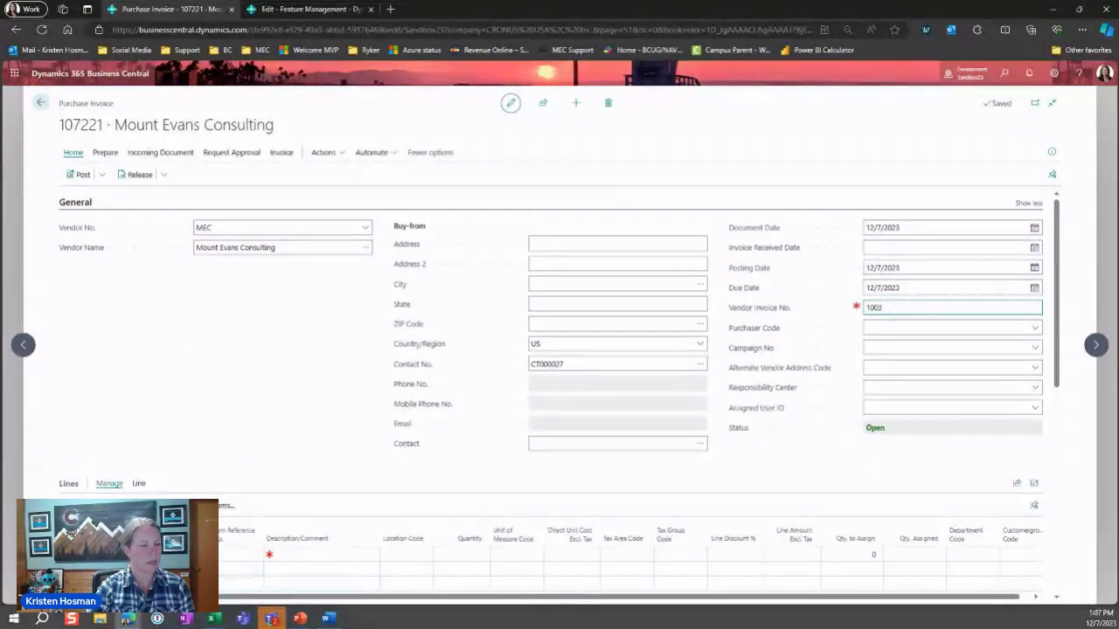
key("Tab")
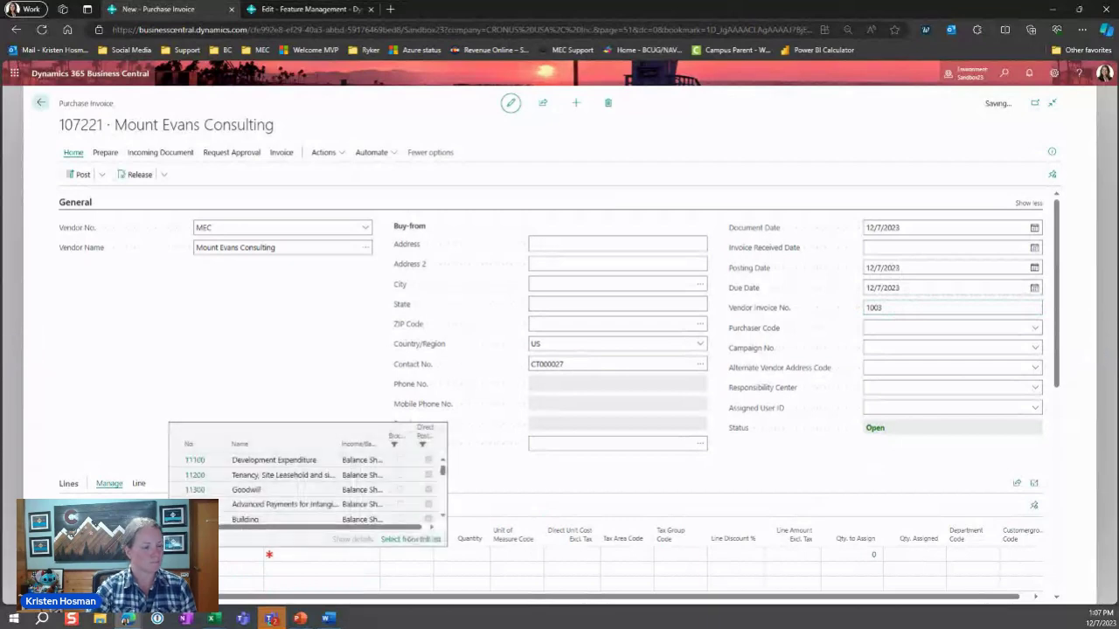
Fill the first invoice line with the Misc. external expenses G/L account, quantity 1 and a direct unit cost of 16.
type("misc")
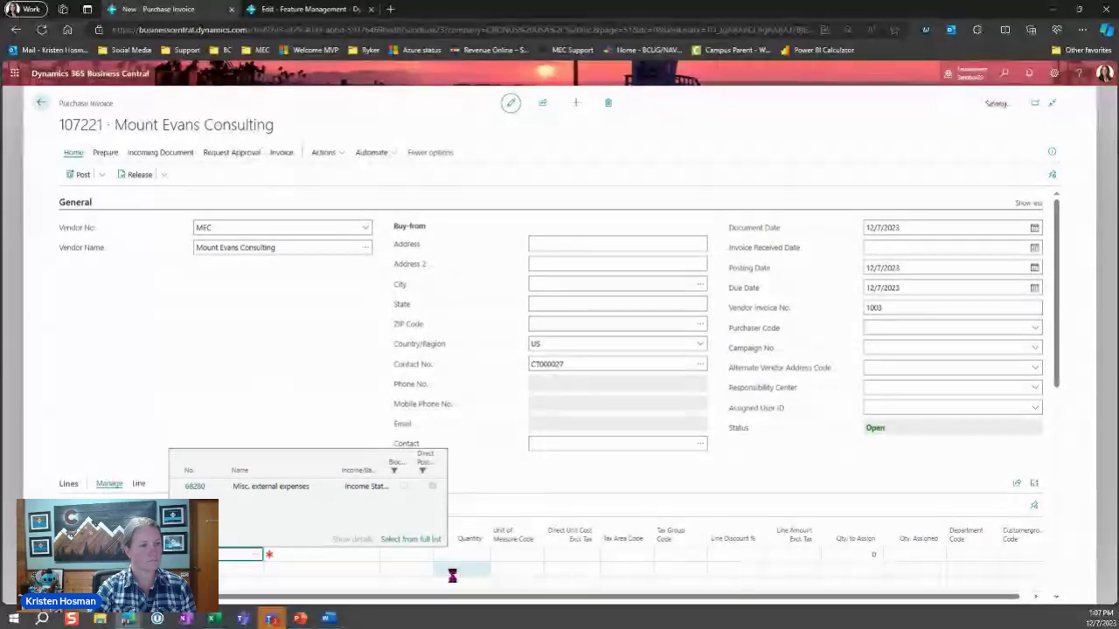
key("Tab")
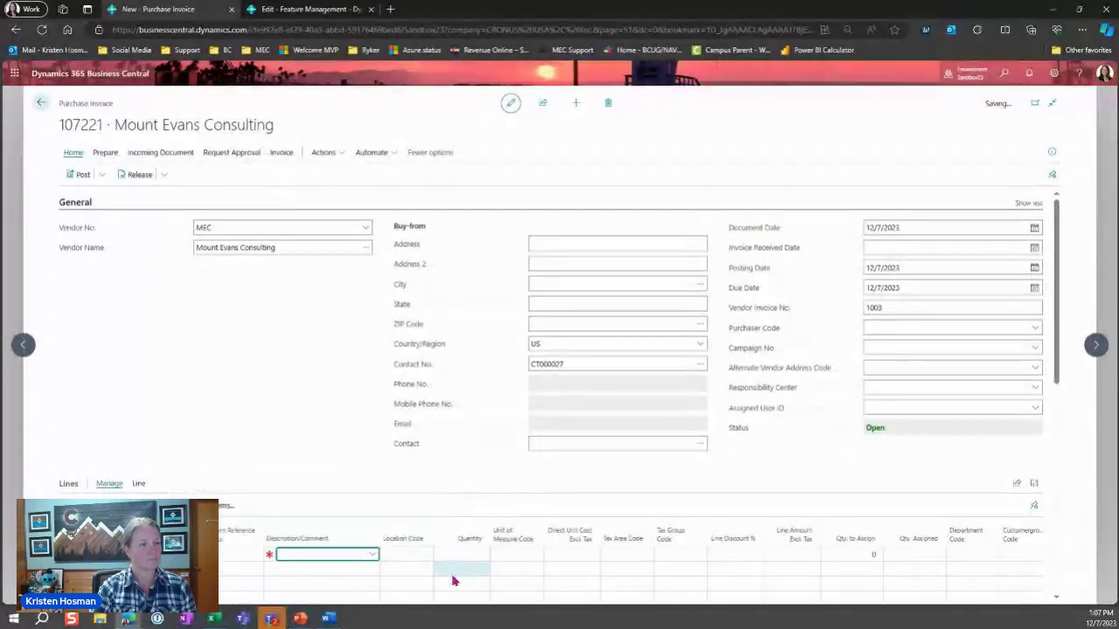
key("Tab")
key("Tab")
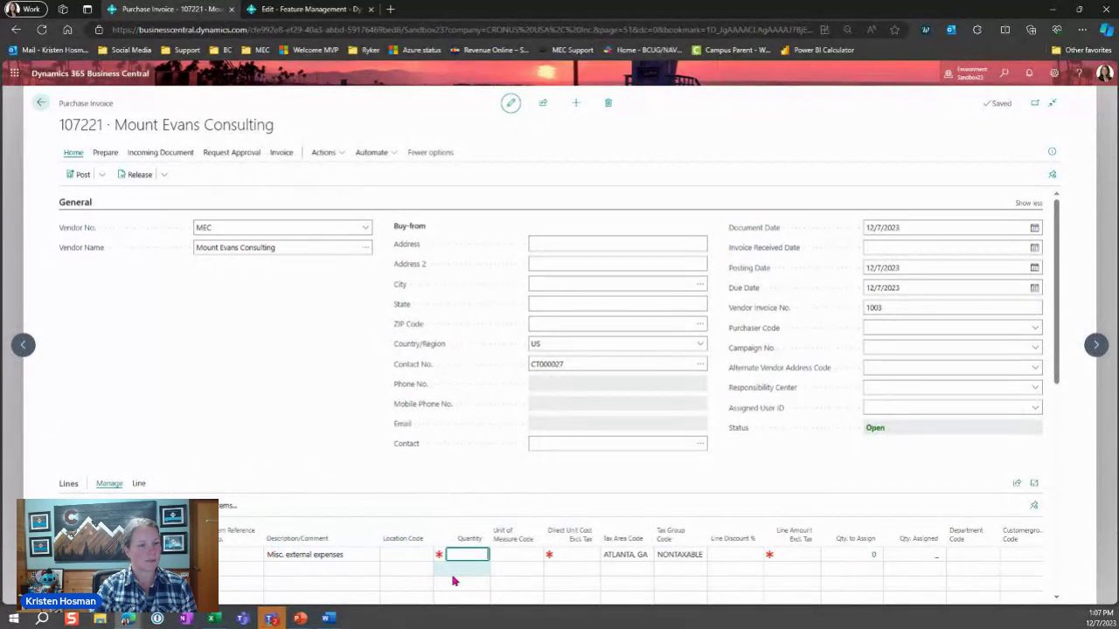
type("1")
key("Tab")
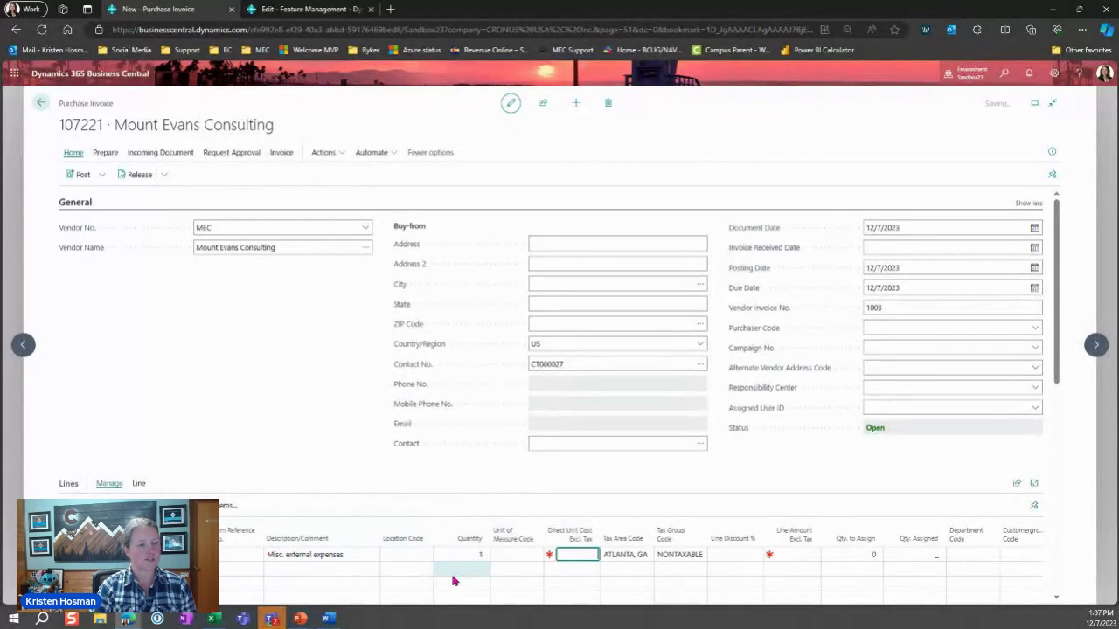
type("16")
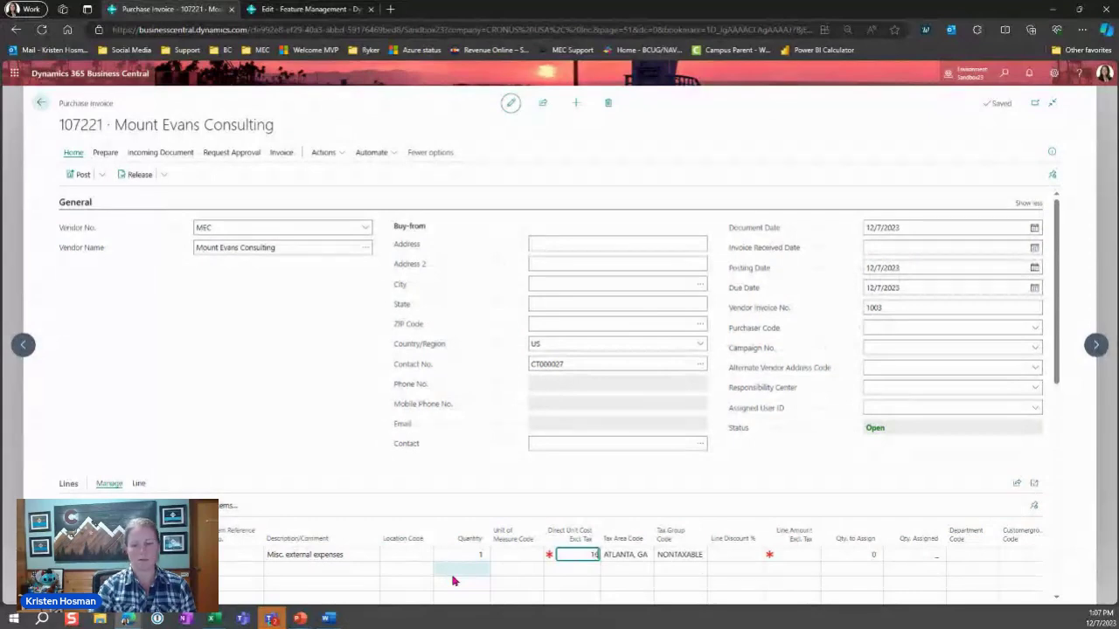
key("Tab")
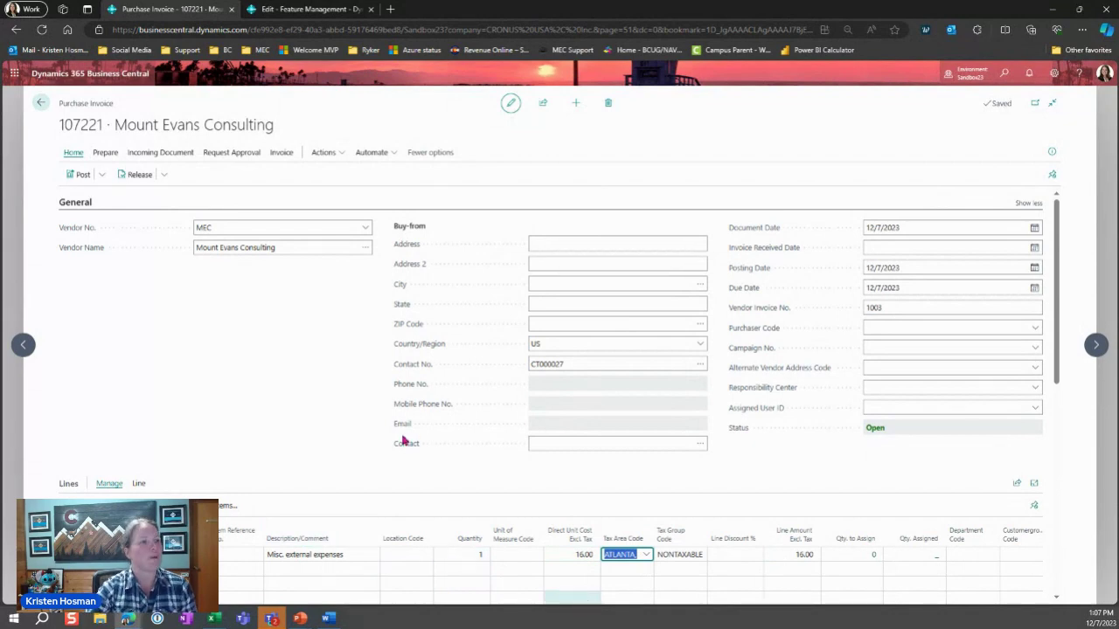
Post the Mount Evans Consulting purchase invoice and decline opening the posted document.
scroll(403, 441, "down", 5)
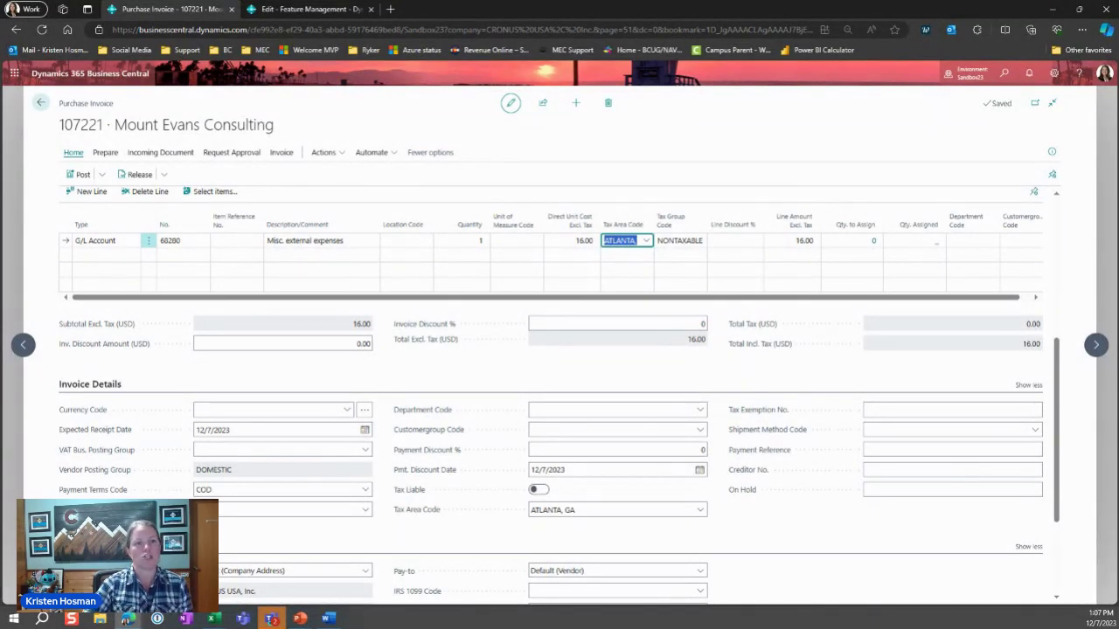
left_click(262, 509)
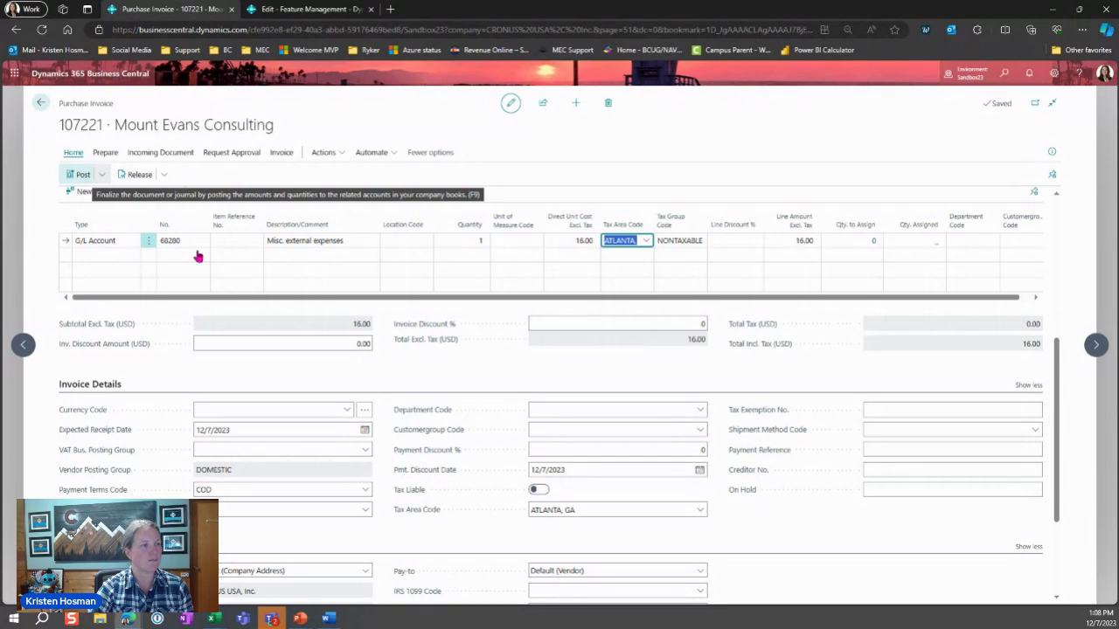
key("F9")
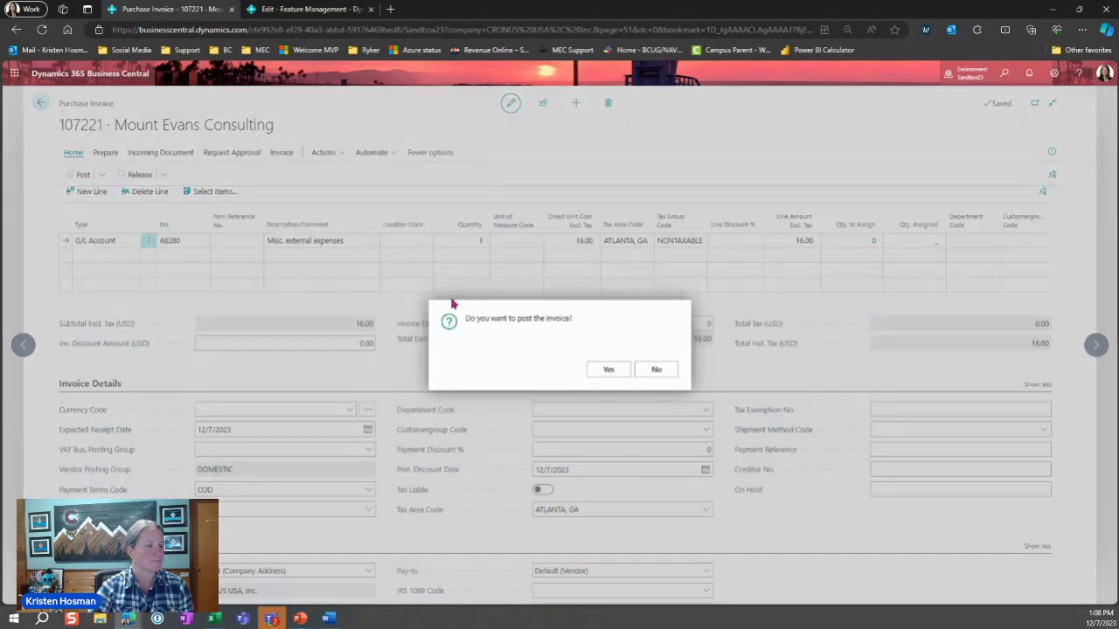
left_click(608, 369)
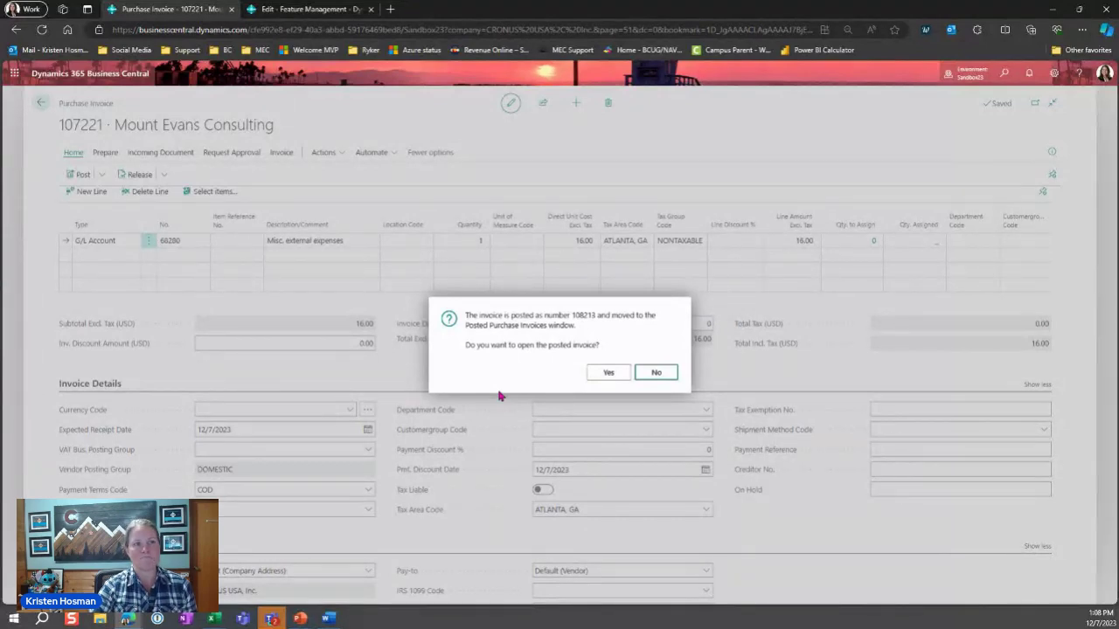
left_click(655, 374)
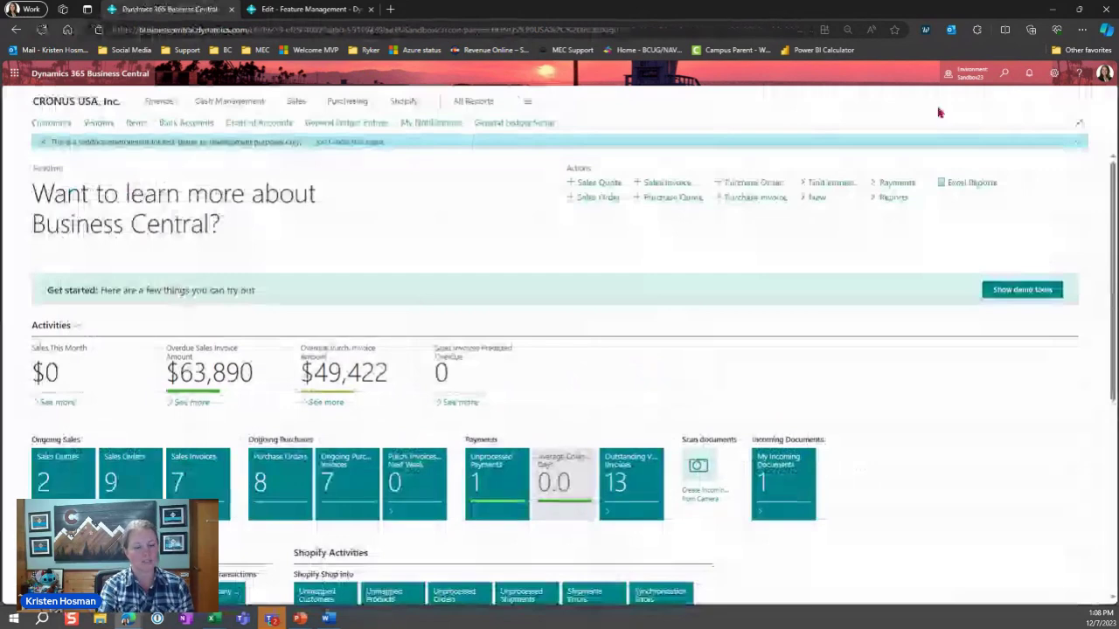
Disable the "Confirm after posting documents" notification in My Notifications, then return to the home page.
left_click(1004, 75)
type("notifi")
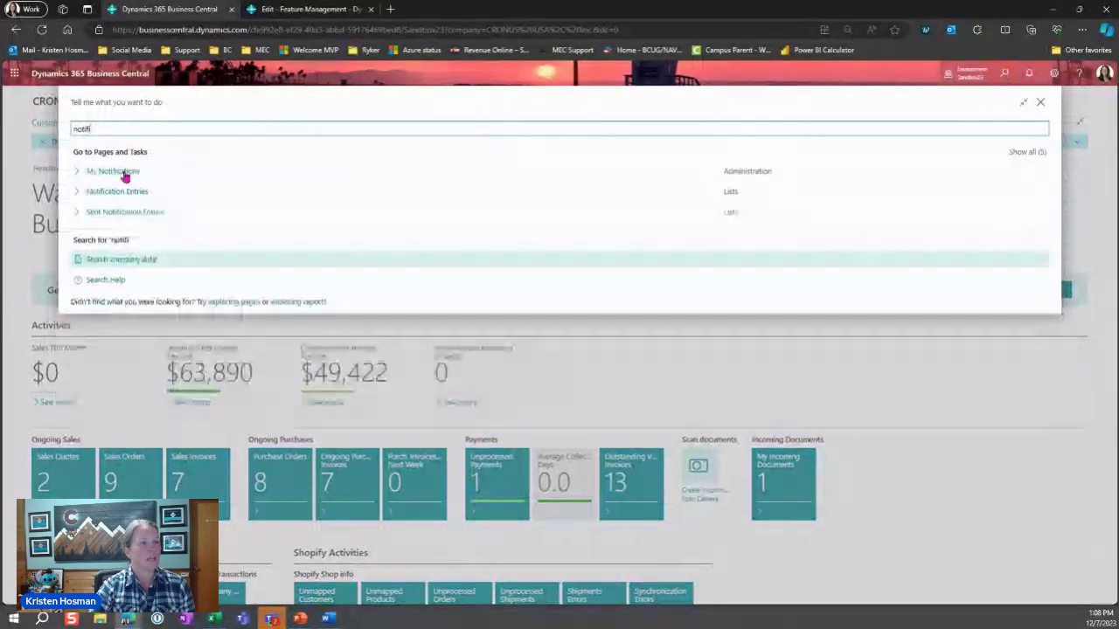
left_click(112, 171)
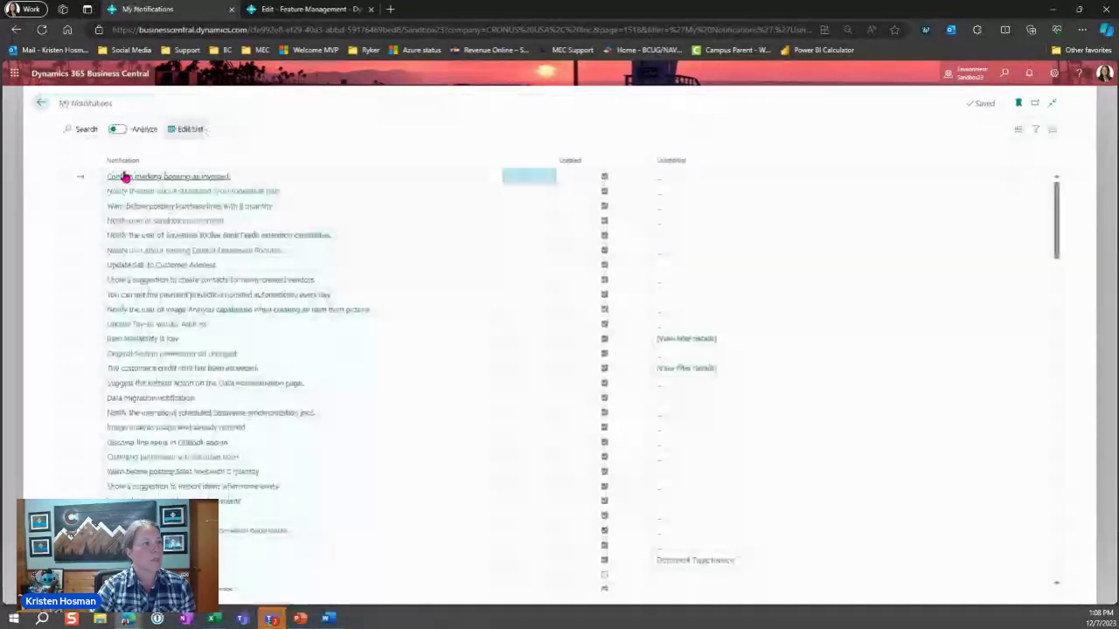
left_click(76, 129)
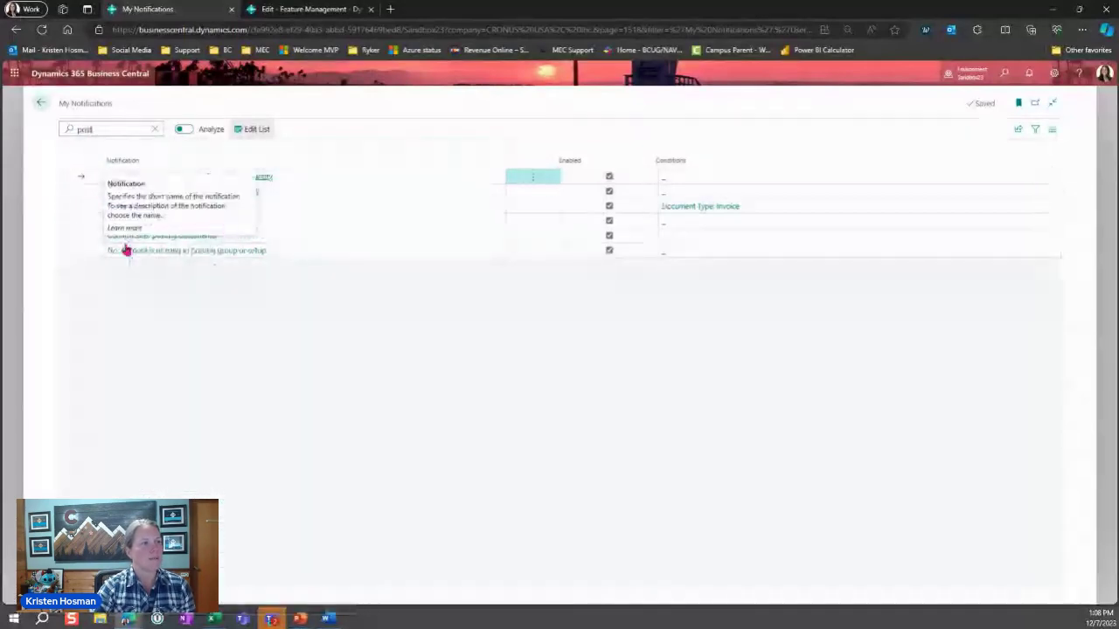
left_click(609, 236)
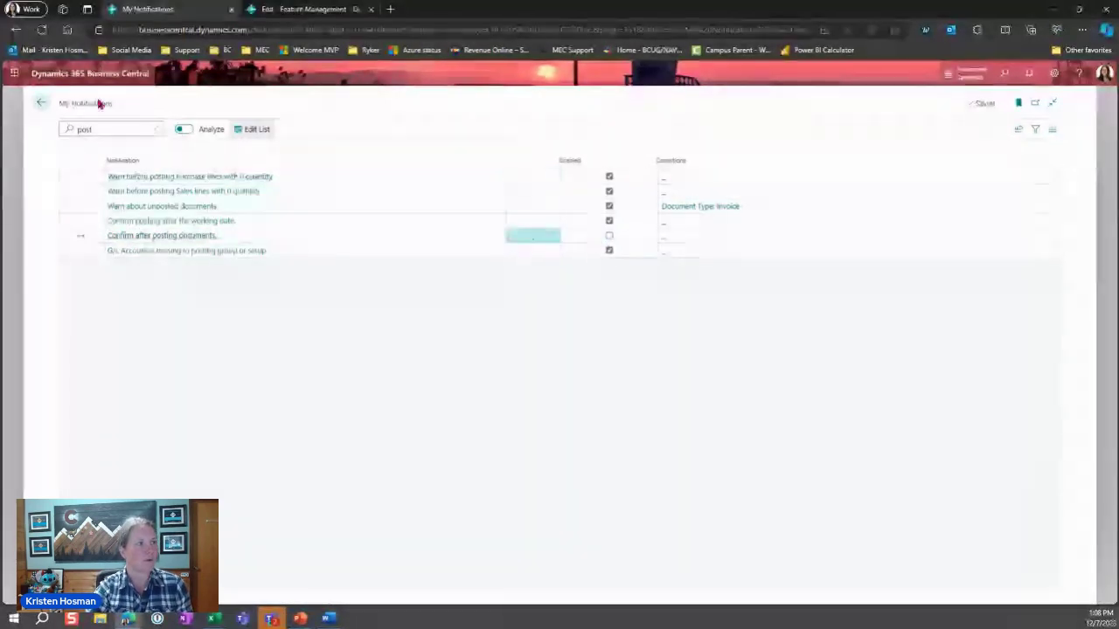
left_click(40, 103)
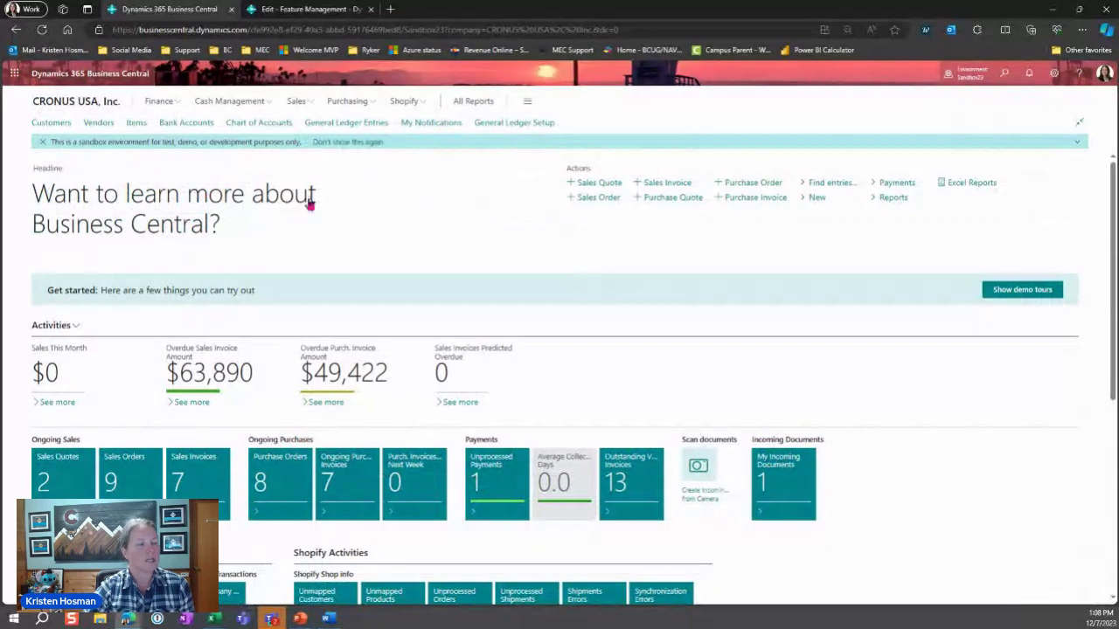
Find G/L account 22250, AMEX Payable, in the Chart of Accounts and review its general ledger entries.
left_click(259, 123)
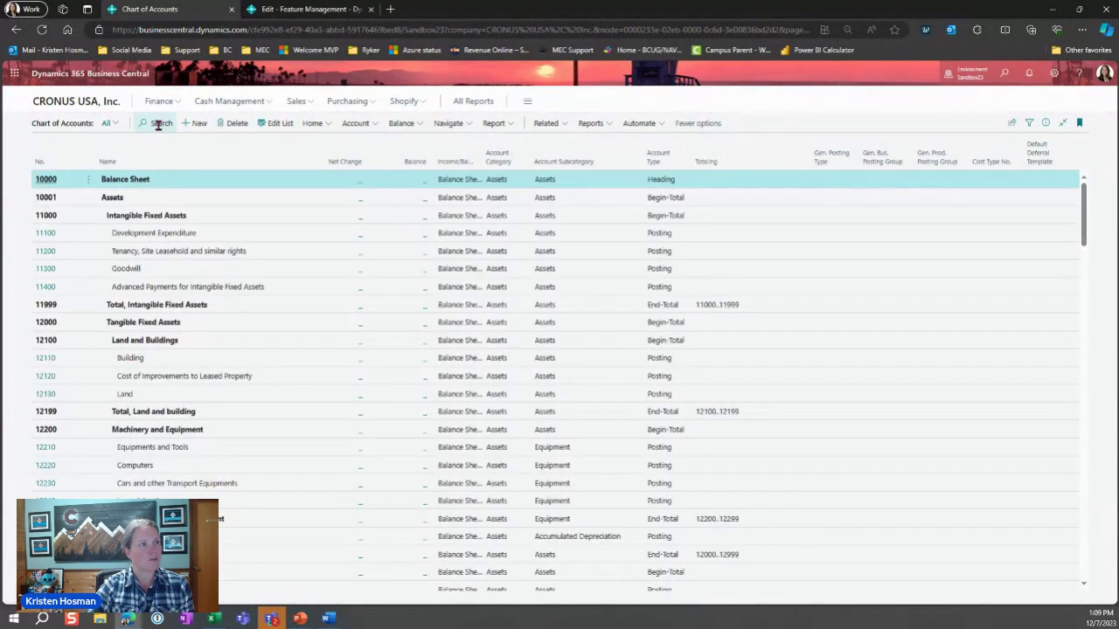
left_click(158, 123)
type("22250")
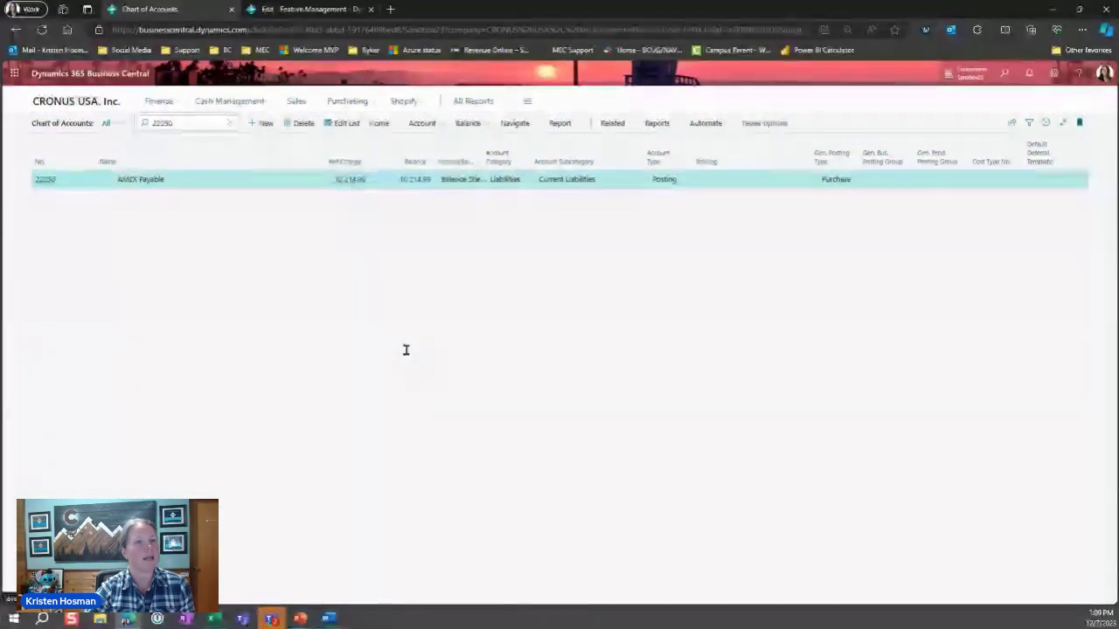
key("ctrl+F7")
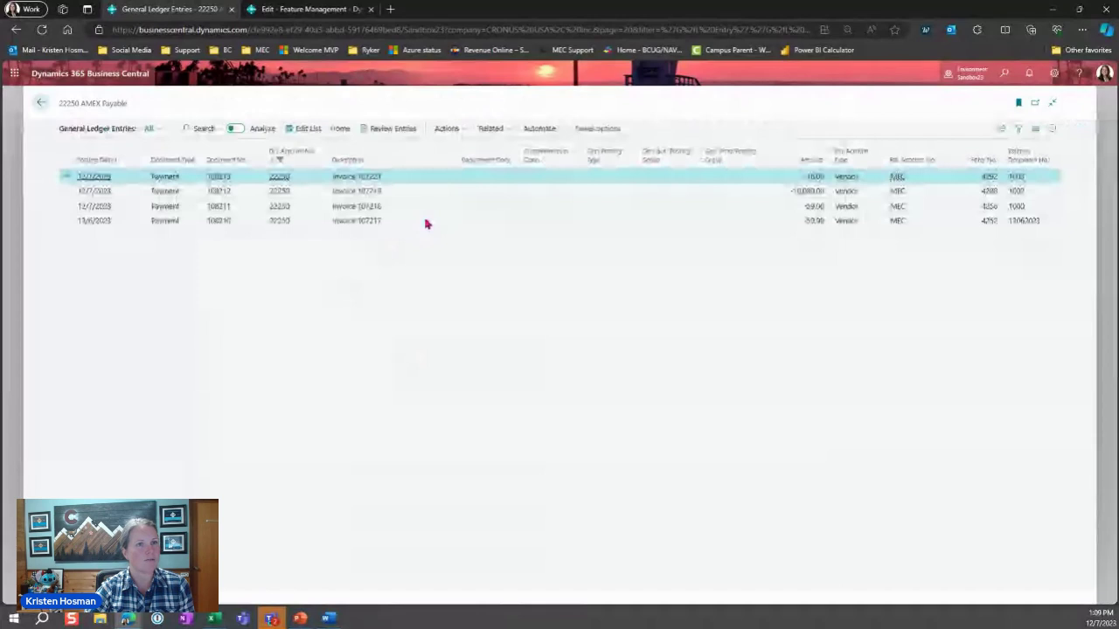
left_click(428, 222)
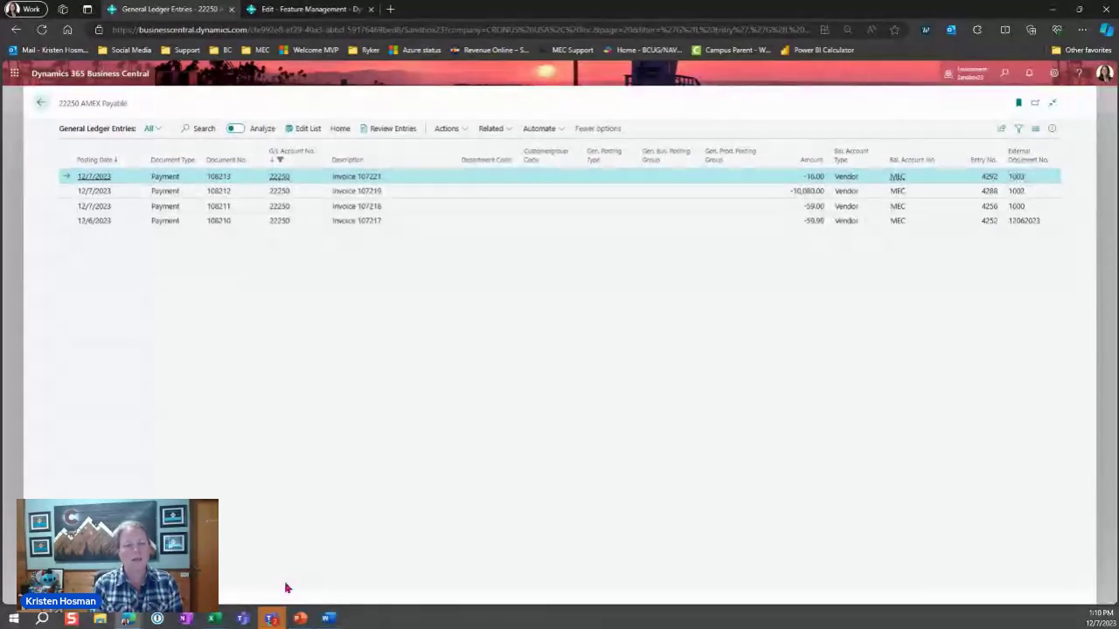
Leave the ledger entries and create a new purchase invoice for vendor AMEX with vendor invoice number 12072023.
left_click(41, 105)
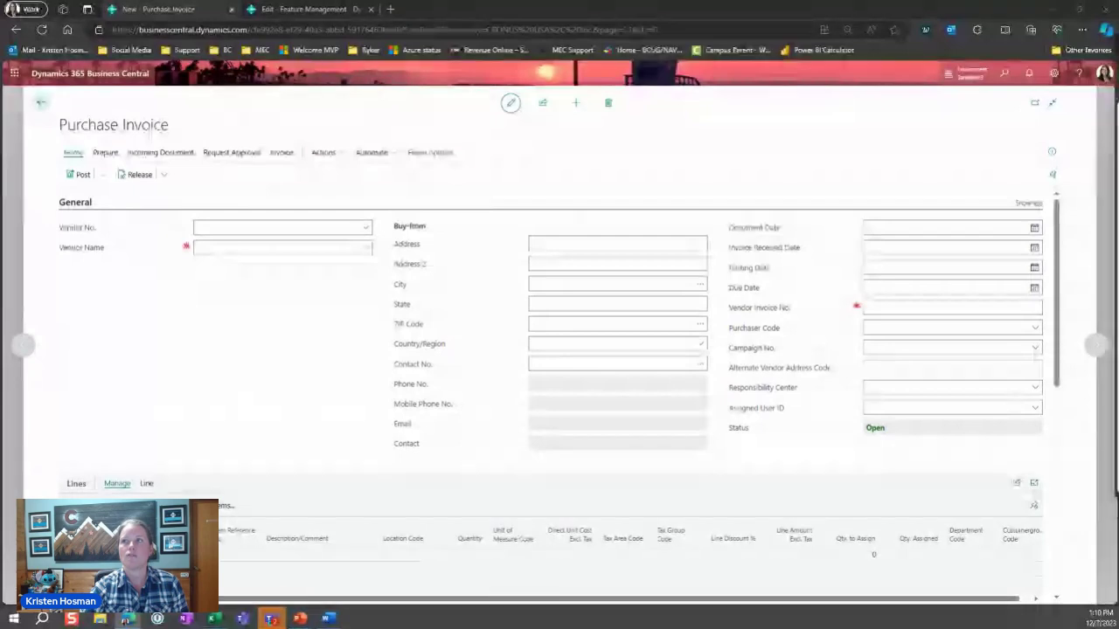
left_click(306, 227)
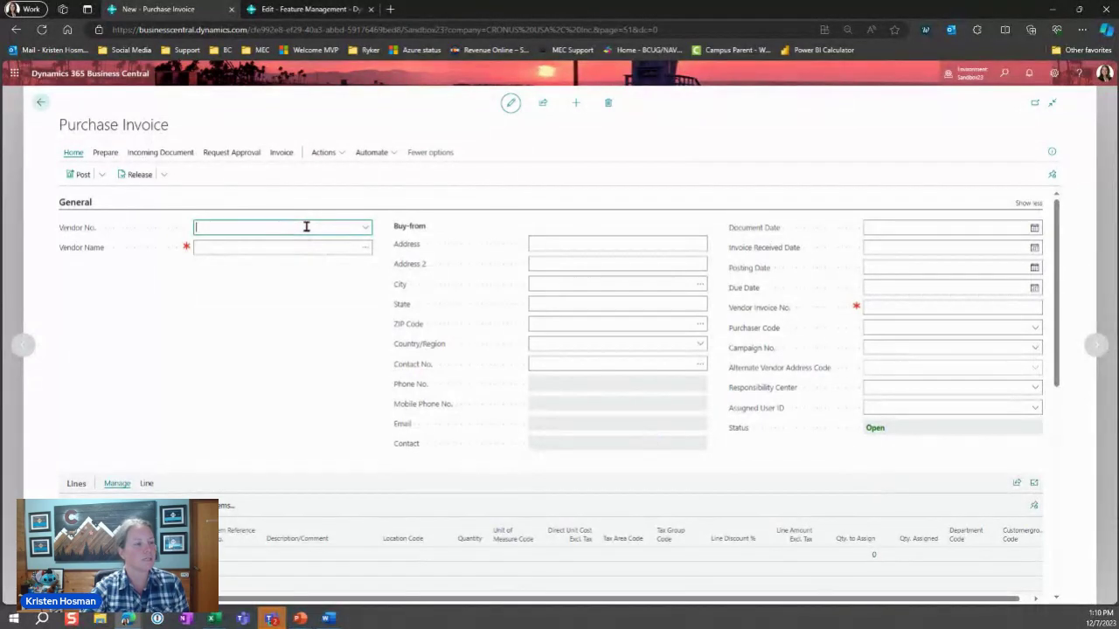
type("amex")
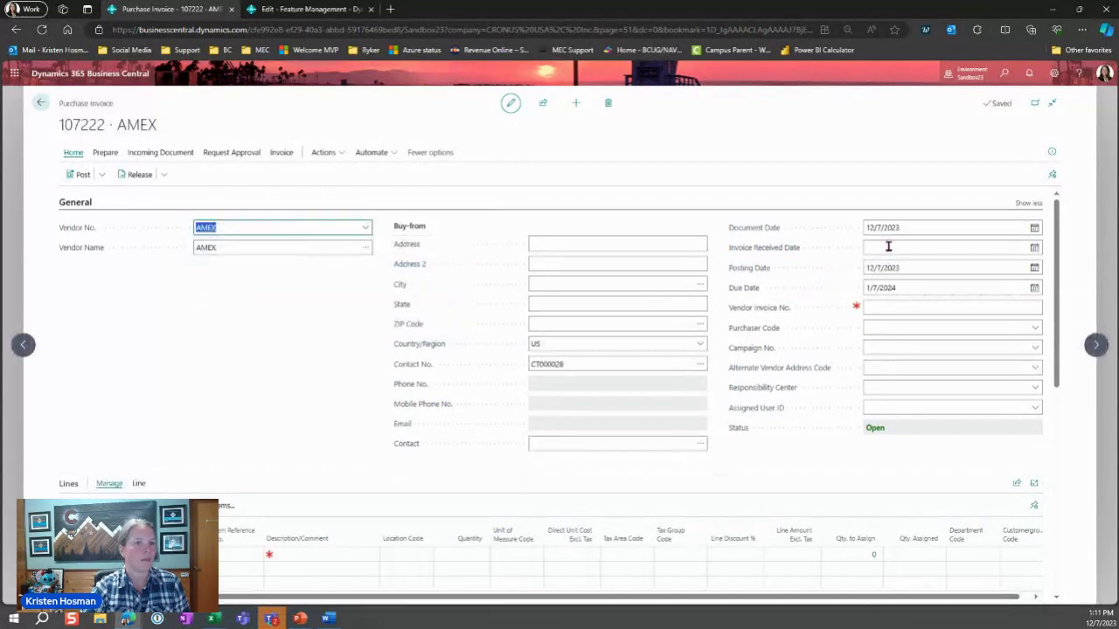
left_click(899, 304)
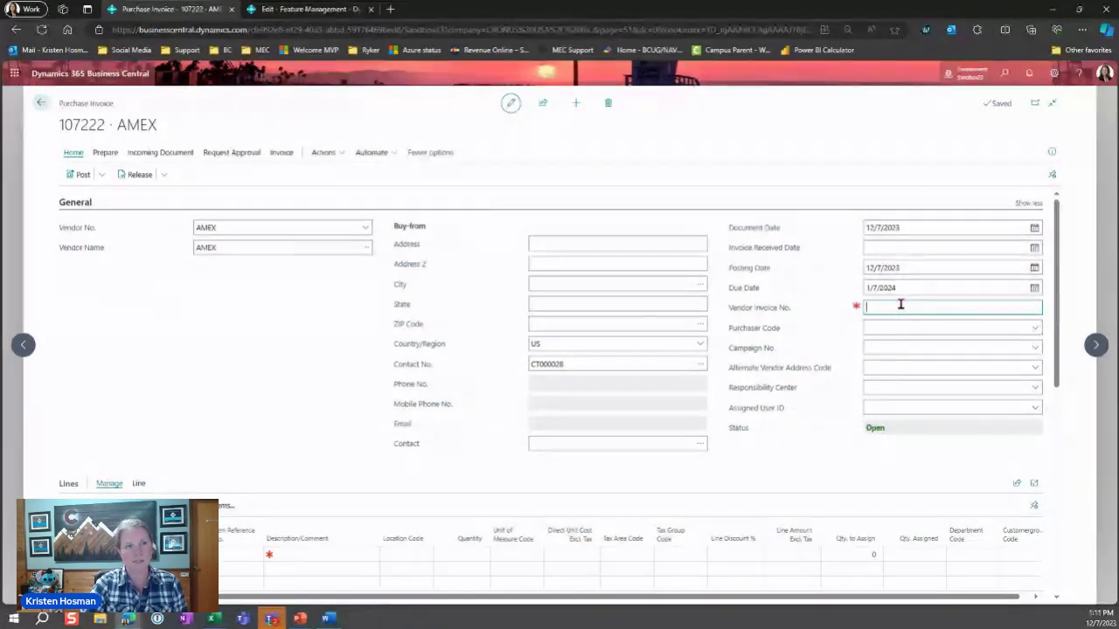
type("12072023")
key("Tab")
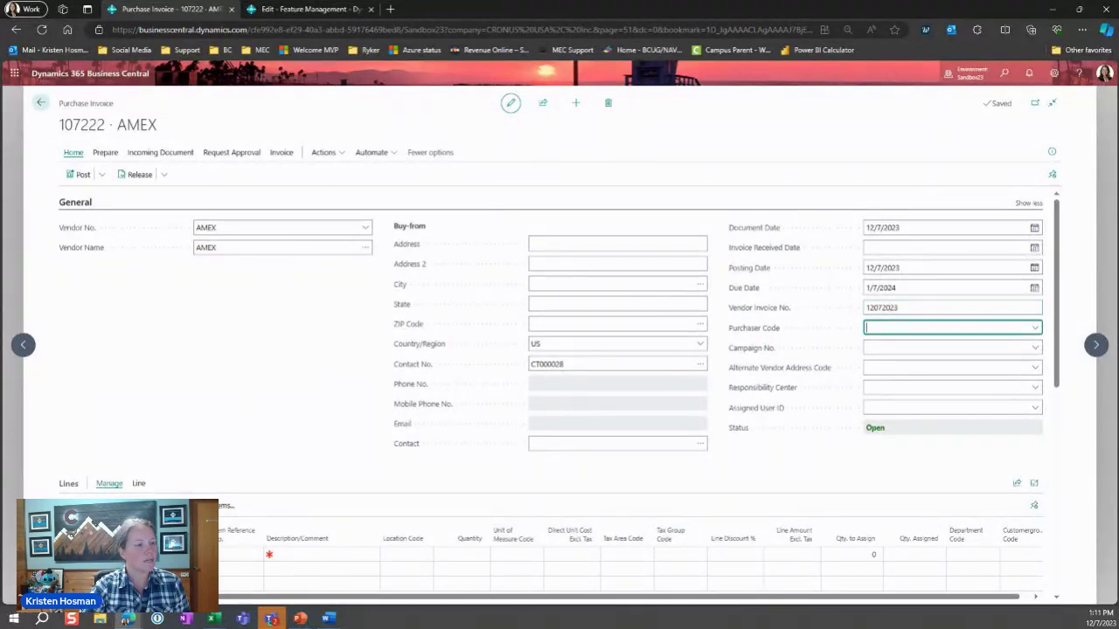
Fill the first invoice line with G/L account 22250, description MEC, quantity 1 and a direct unit cost of 16.
scroll(560, 349, "down", 1)
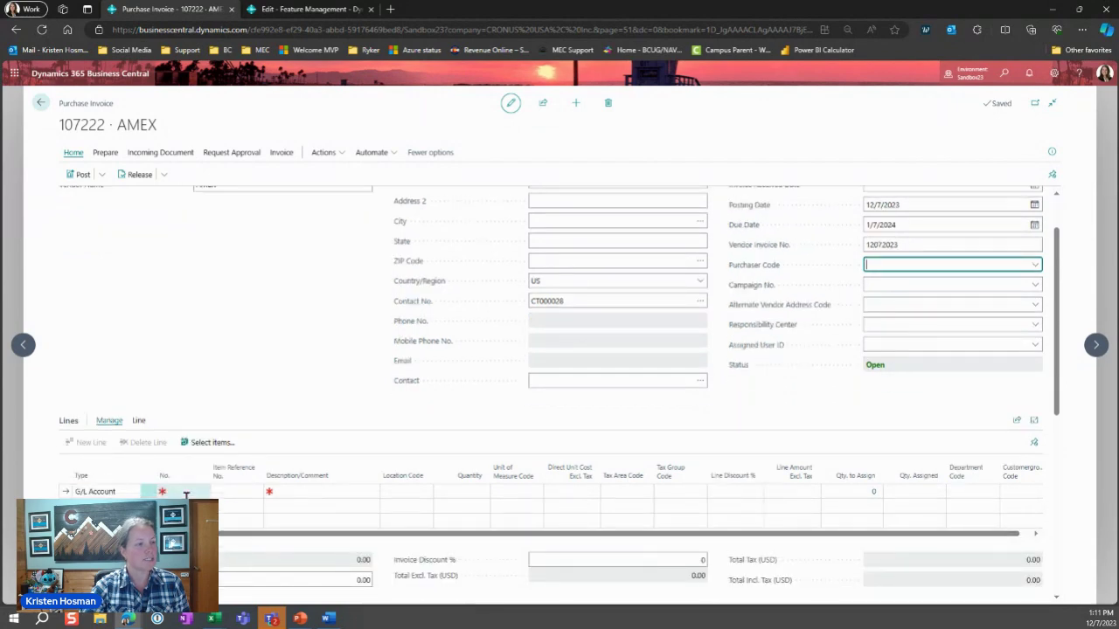
left_click(186, 492)
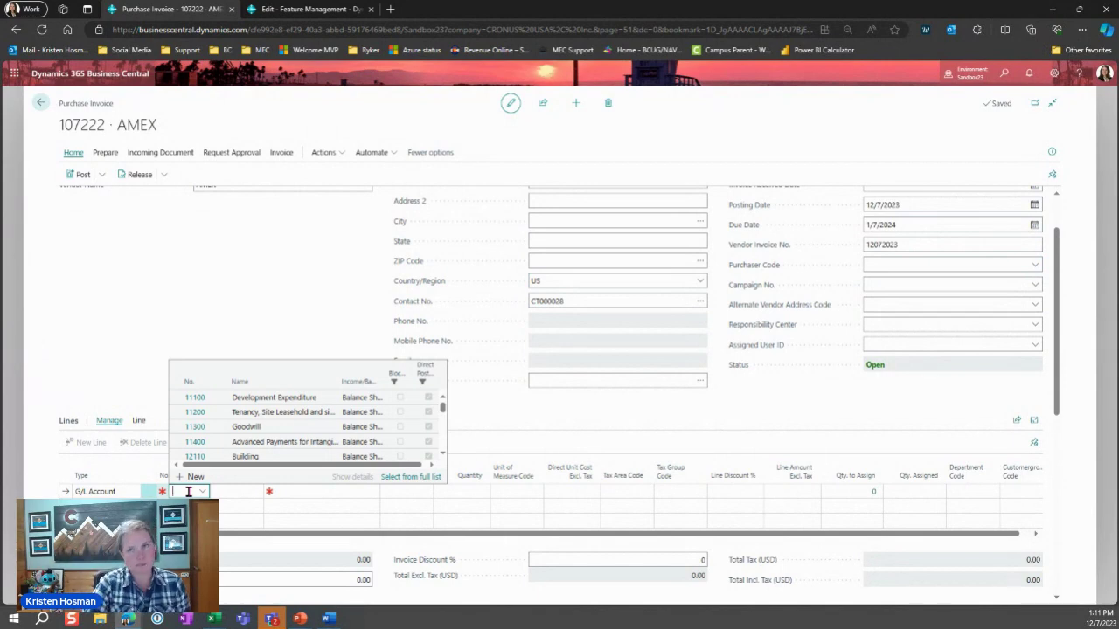
type("222")
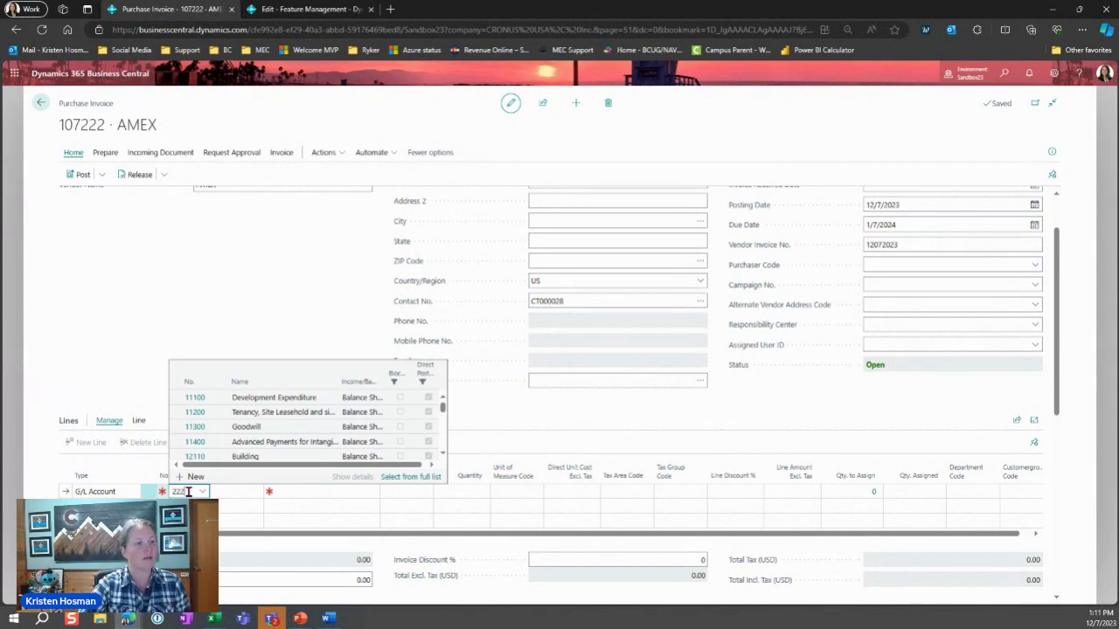
type("50")
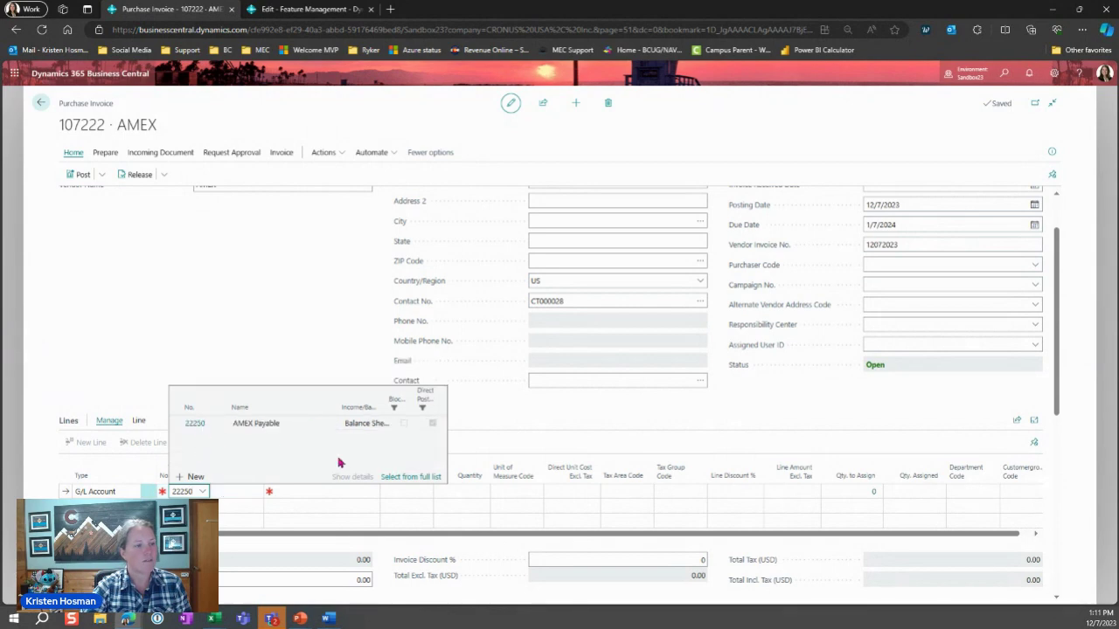
left_click(347, 491)
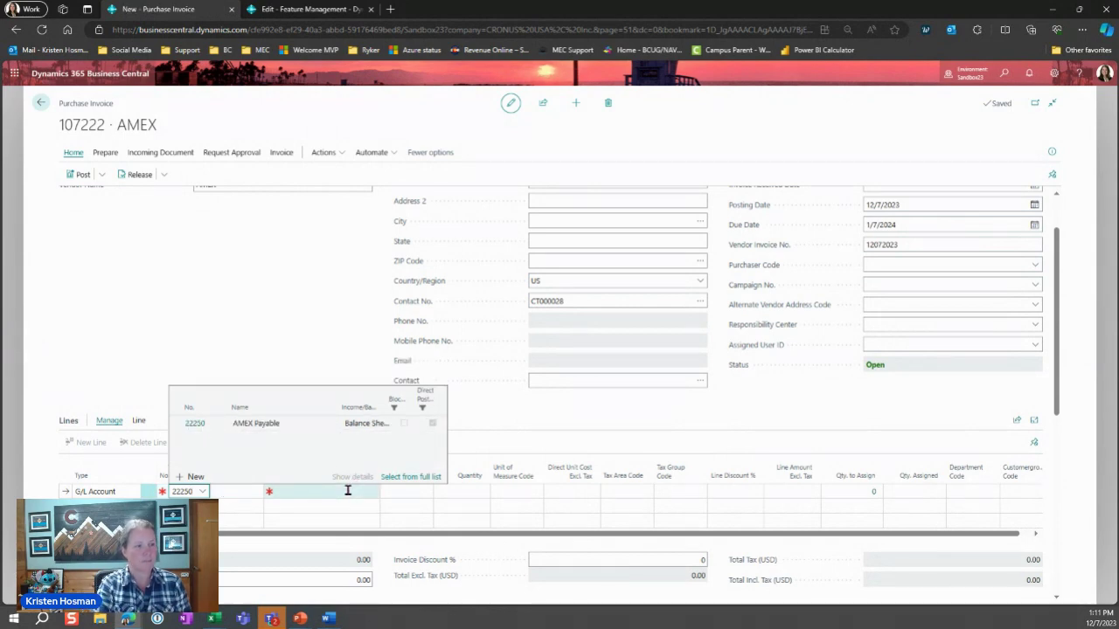
type("ME")
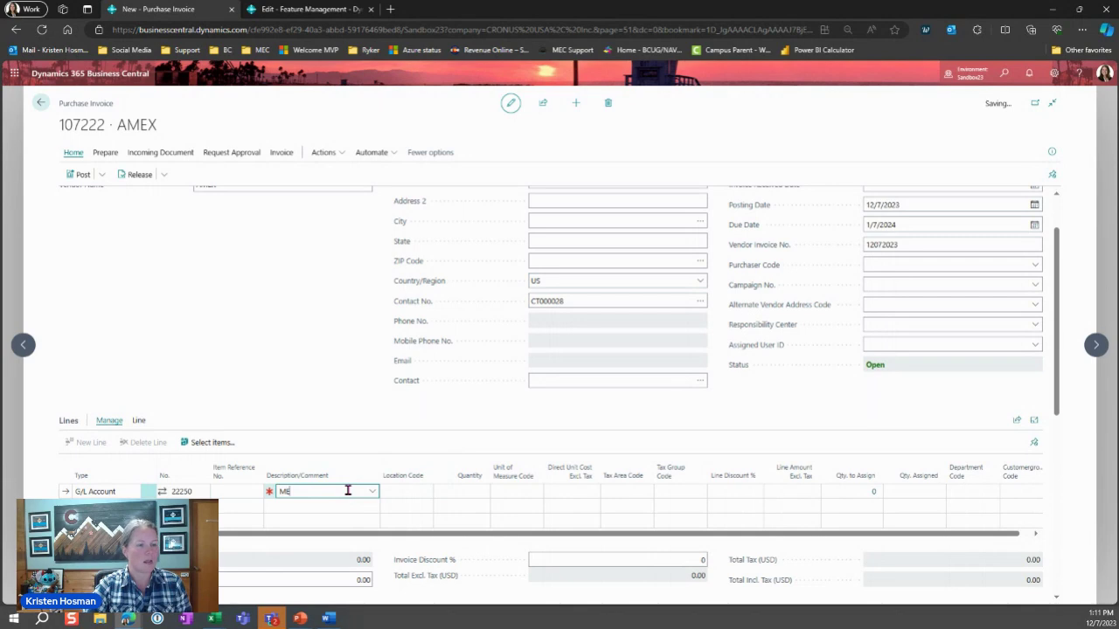
type("C")
key("Tab")
key("Tab")
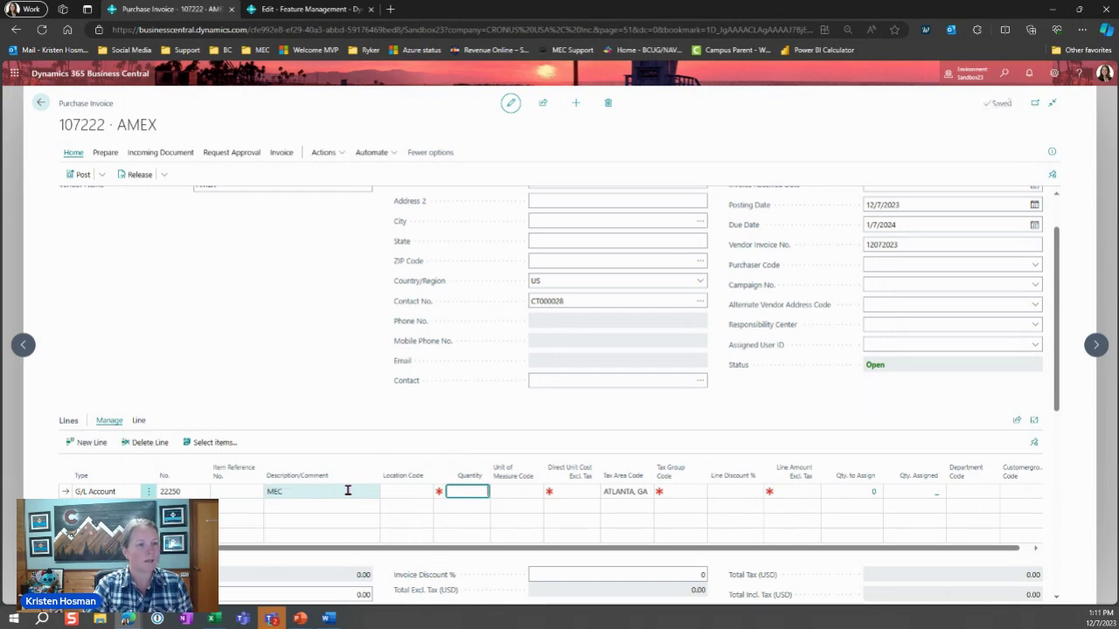
key("Tab")
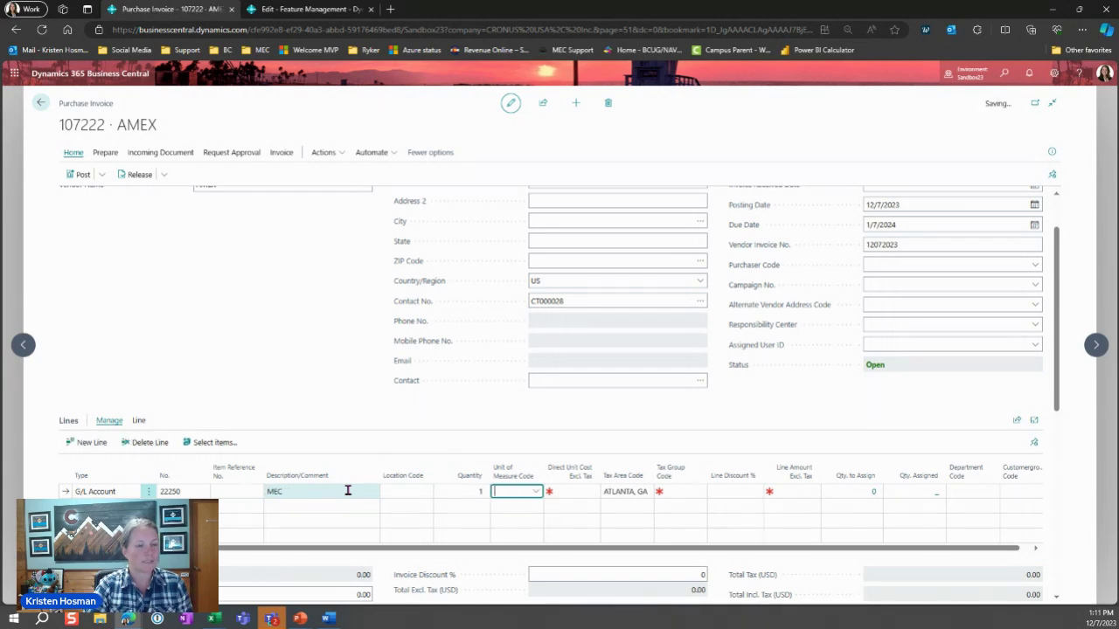
key("Tab")
type("10")
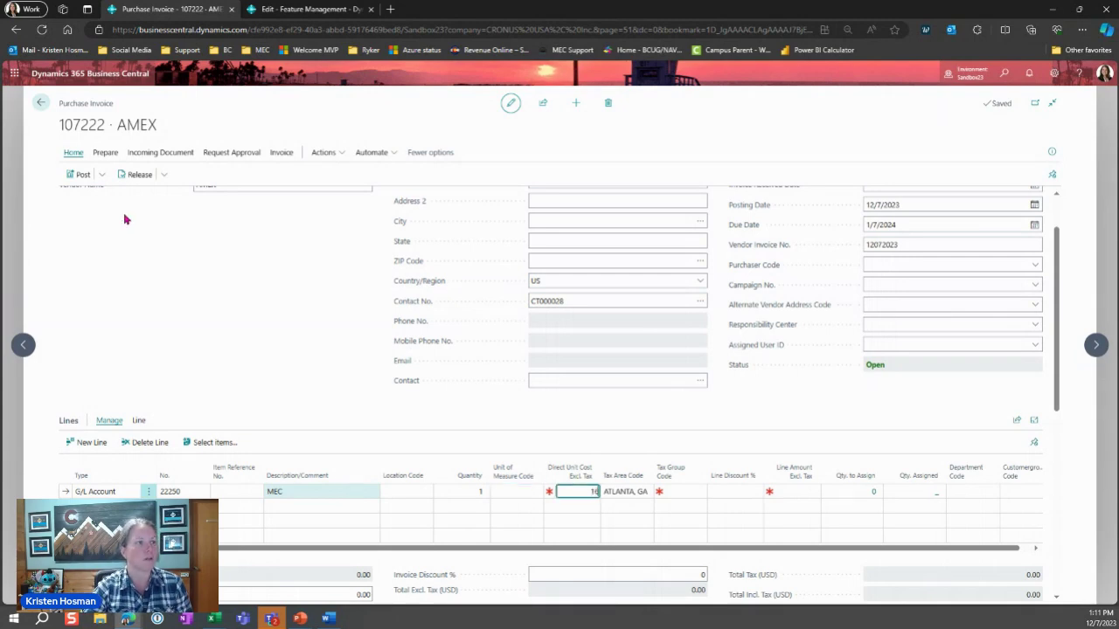
Add a second invoice line for G/L account 22250 with description MEC, quantity 1 and a direct unit cost of 10,080.
scroll(125, 220, "up", 2)
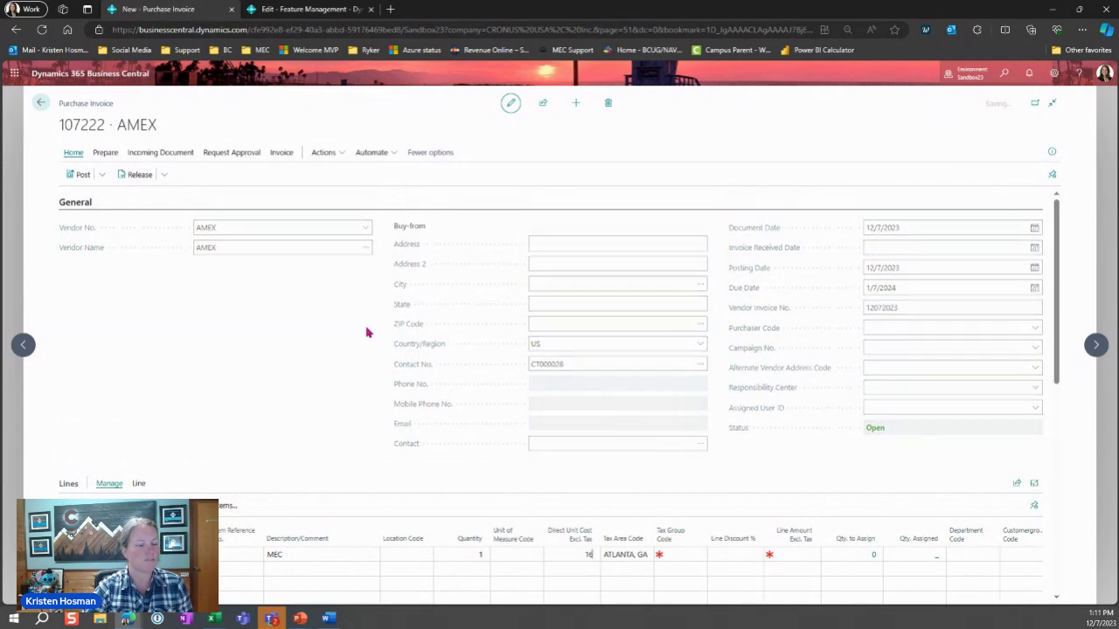
left_click(194, 326)
type("22250")
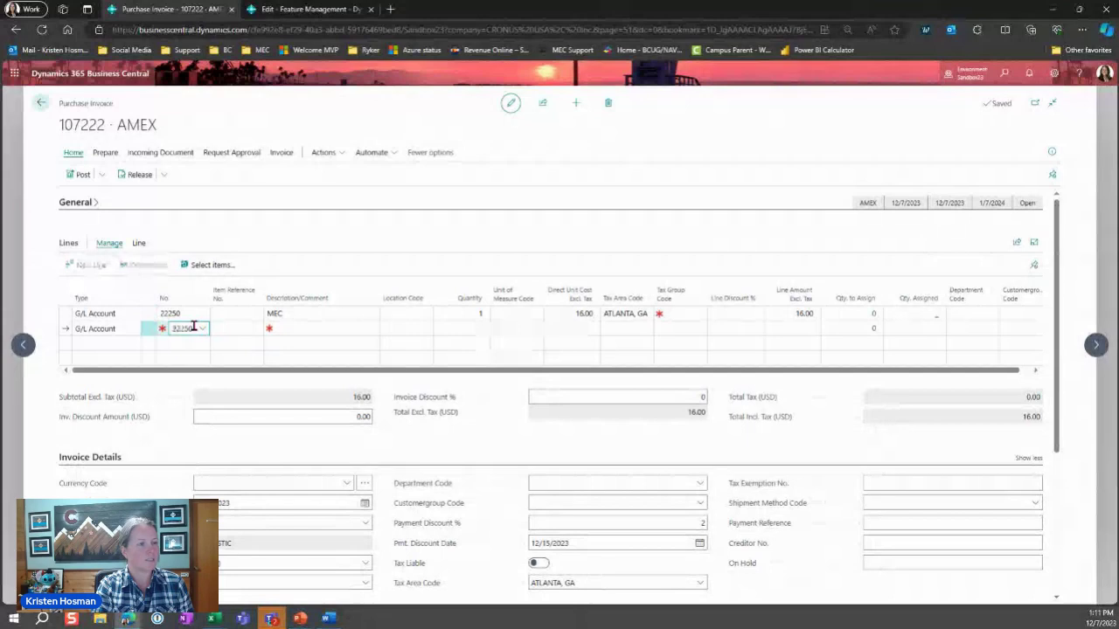
key("Tab")
key("Tab")
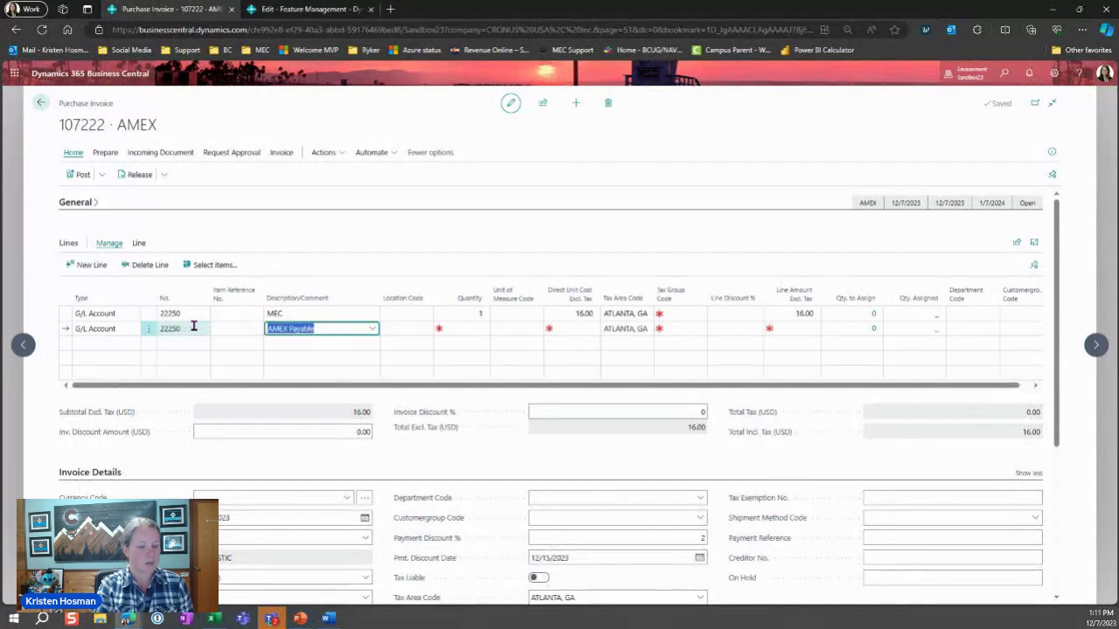
key("Tab")
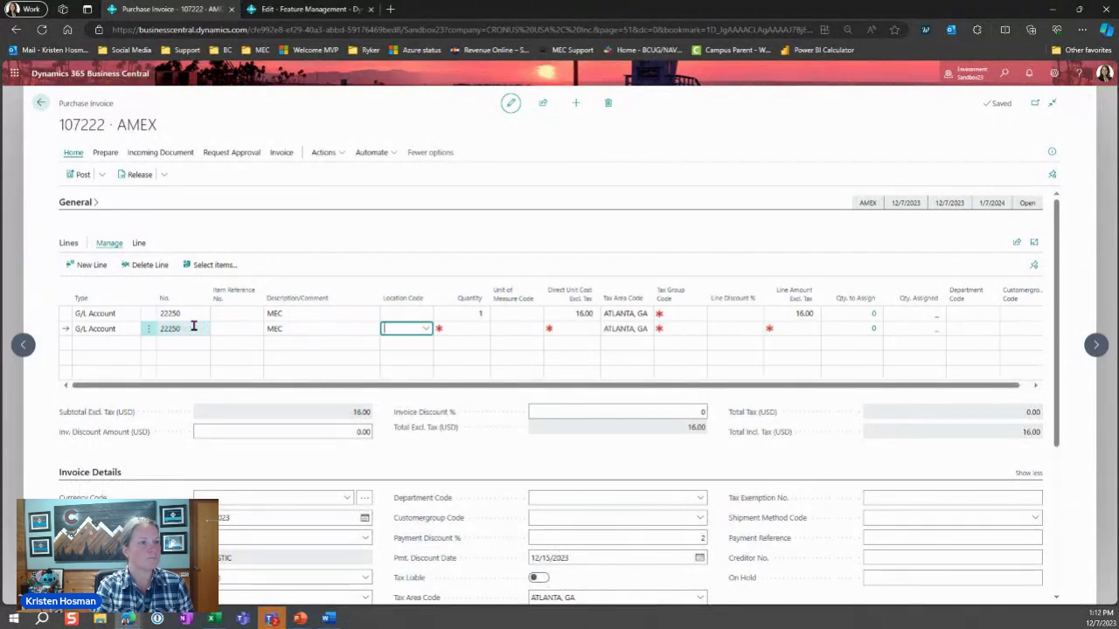
key("Tab")
type("1")
key("Tab")
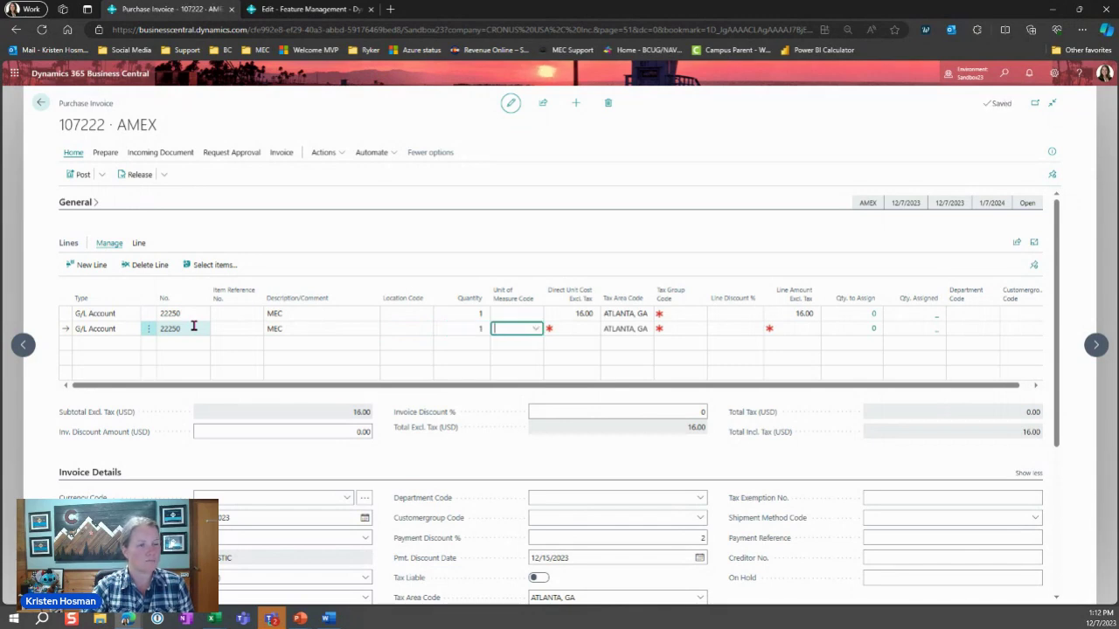
key("Tab")
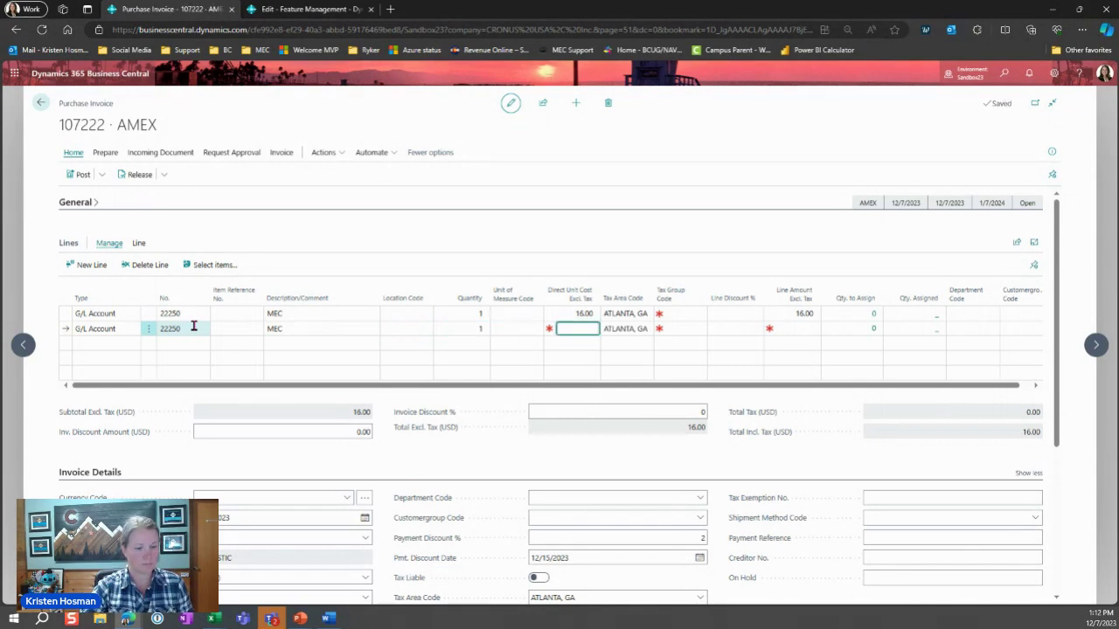
type("10,080")
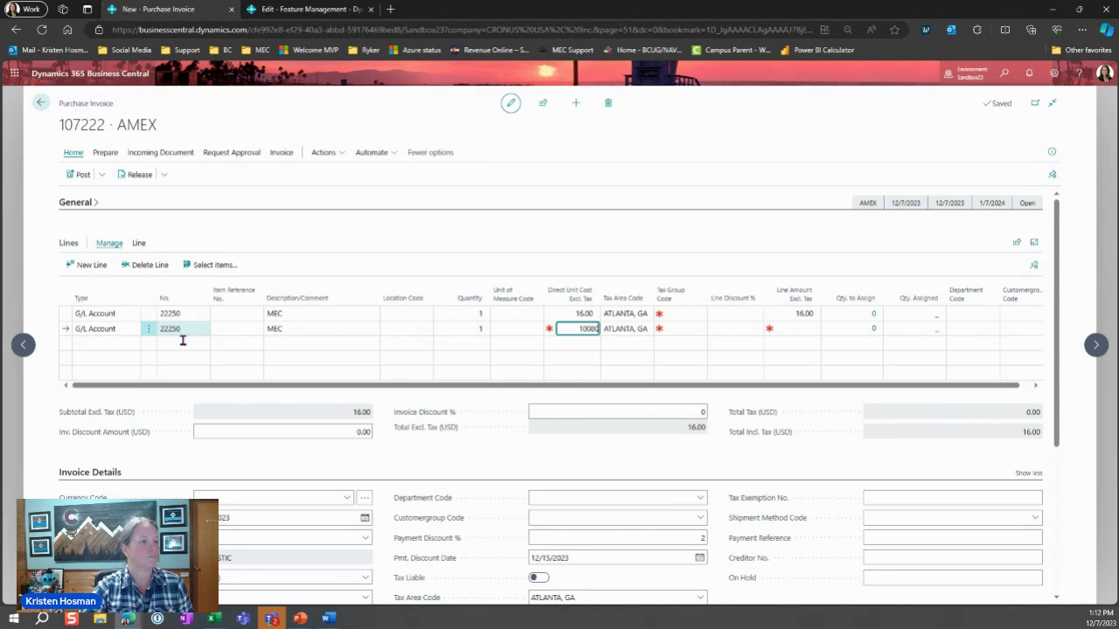
key("Tab")
Add a third invoice line for G/L account 22250 with description MEC, quantity 1 and a direct unit cost of 59.
left_click(183, 346)
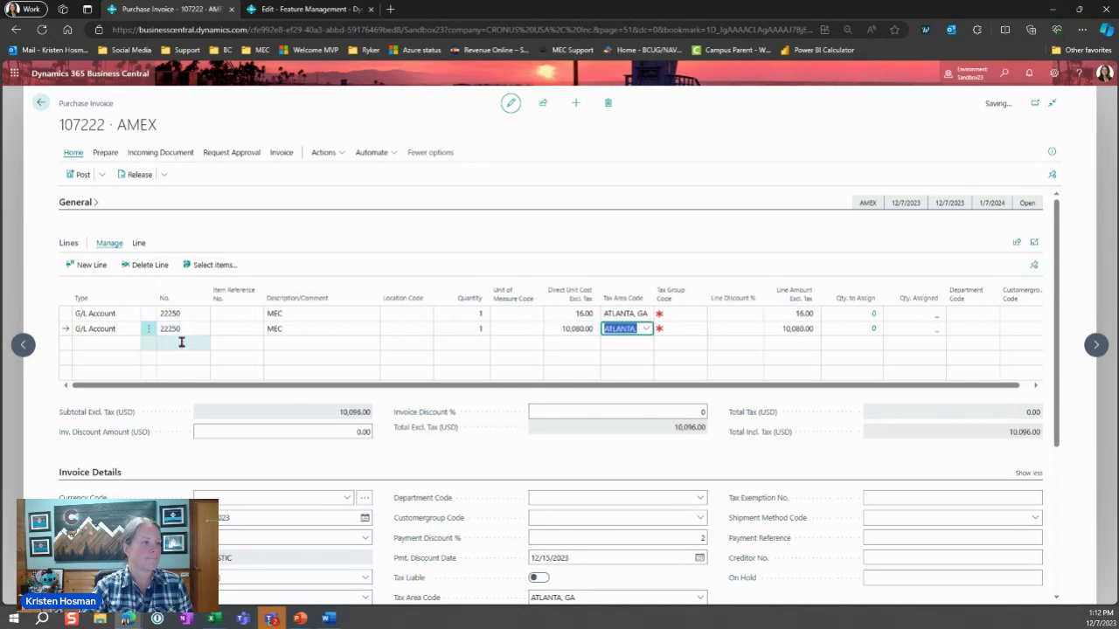
type("22")
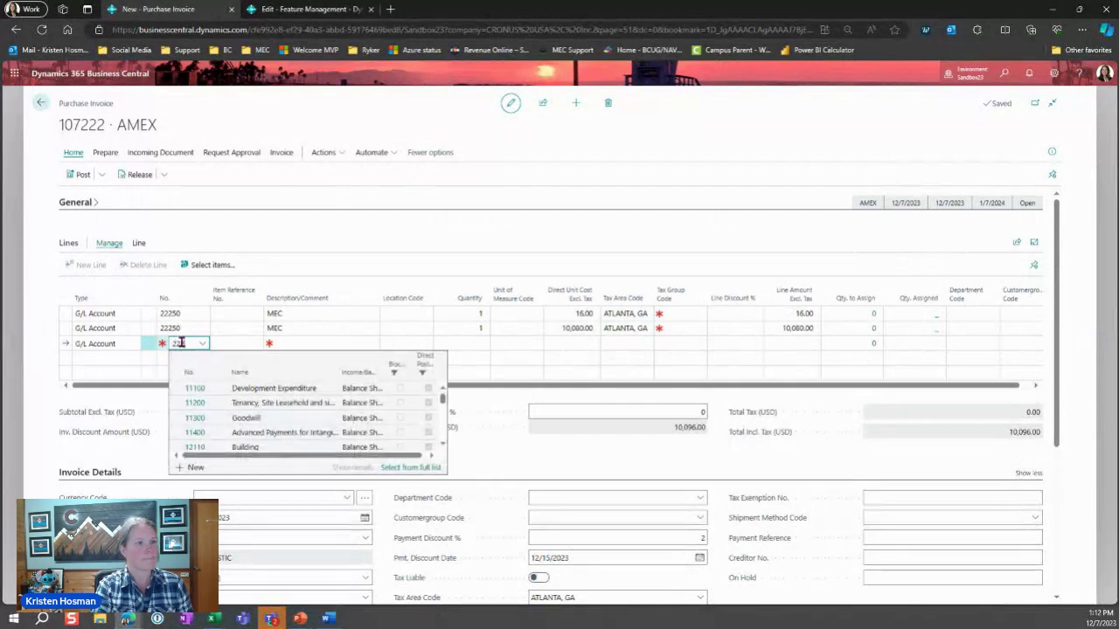
type("250")
key("Tab")
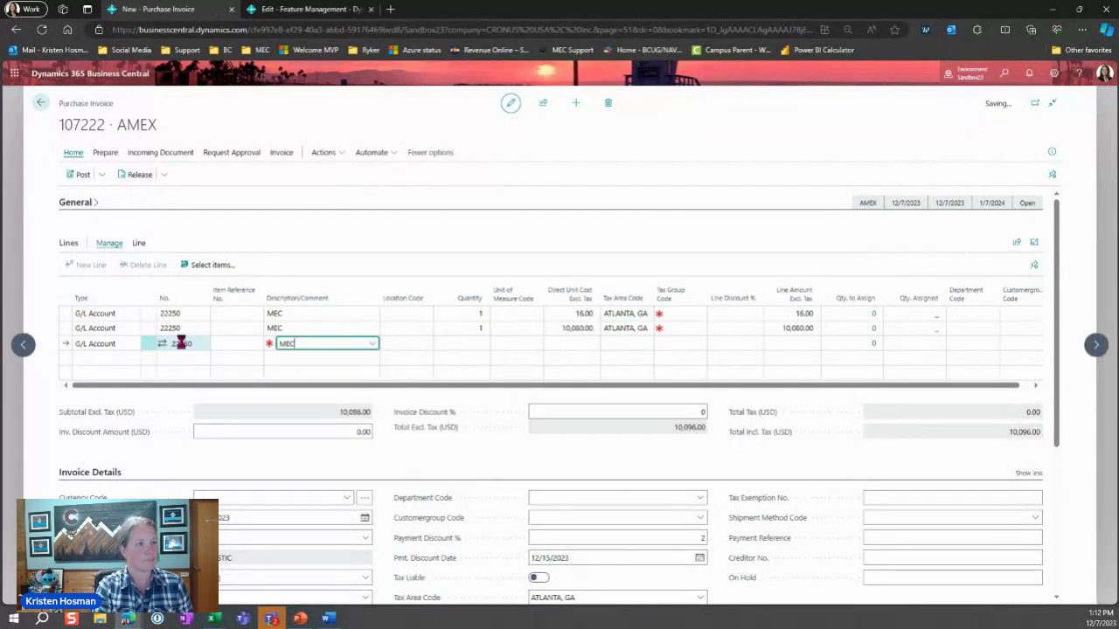
key("Tab")
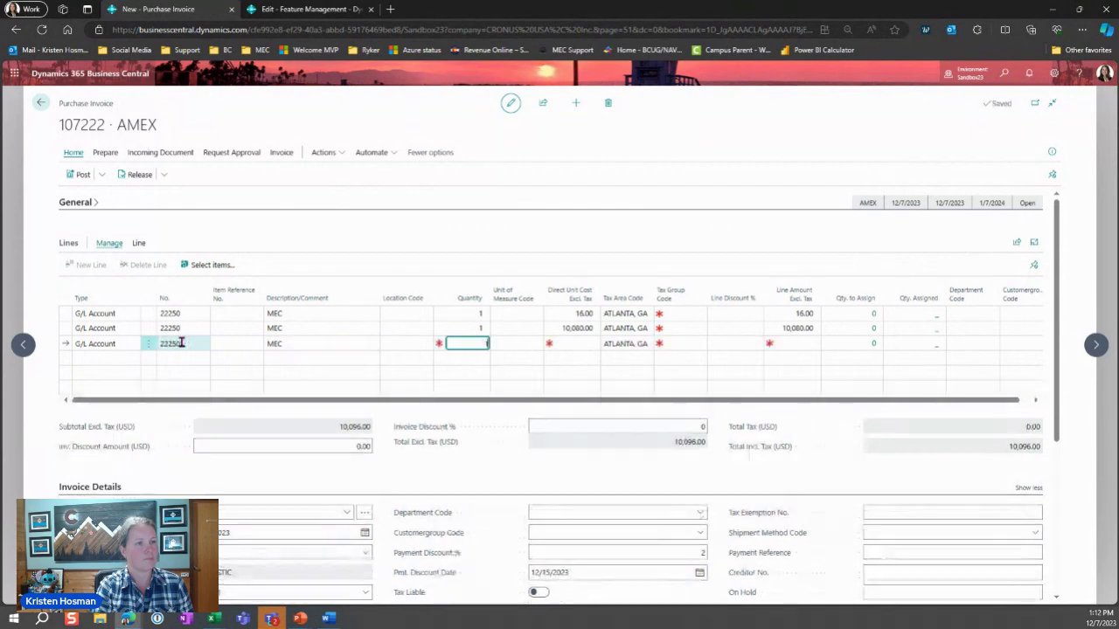
type("1")
key("Tab")
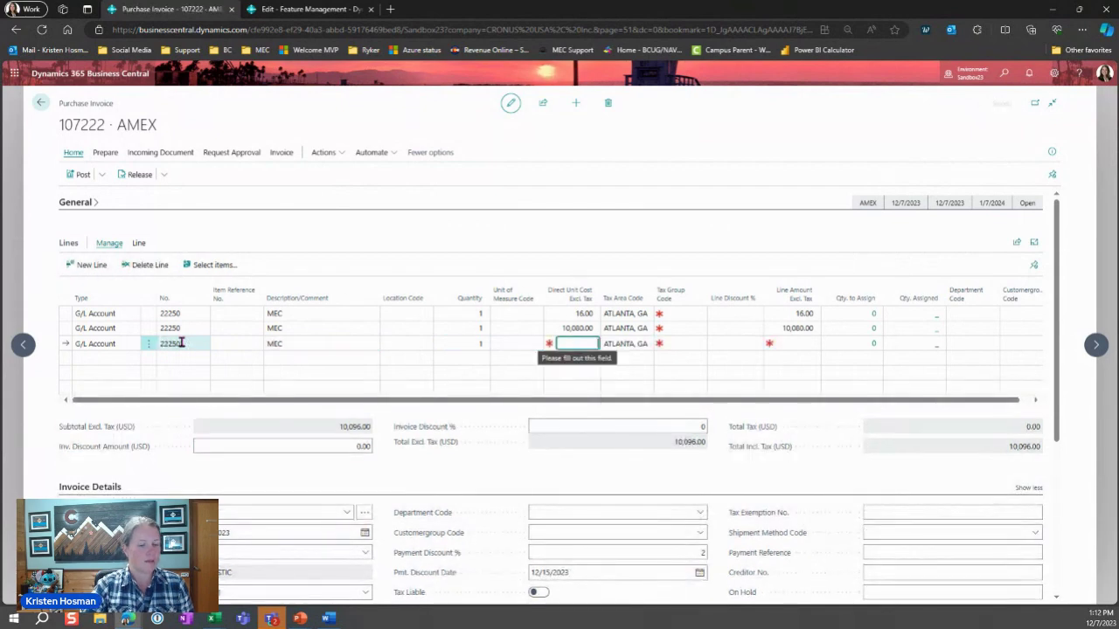
type("59")
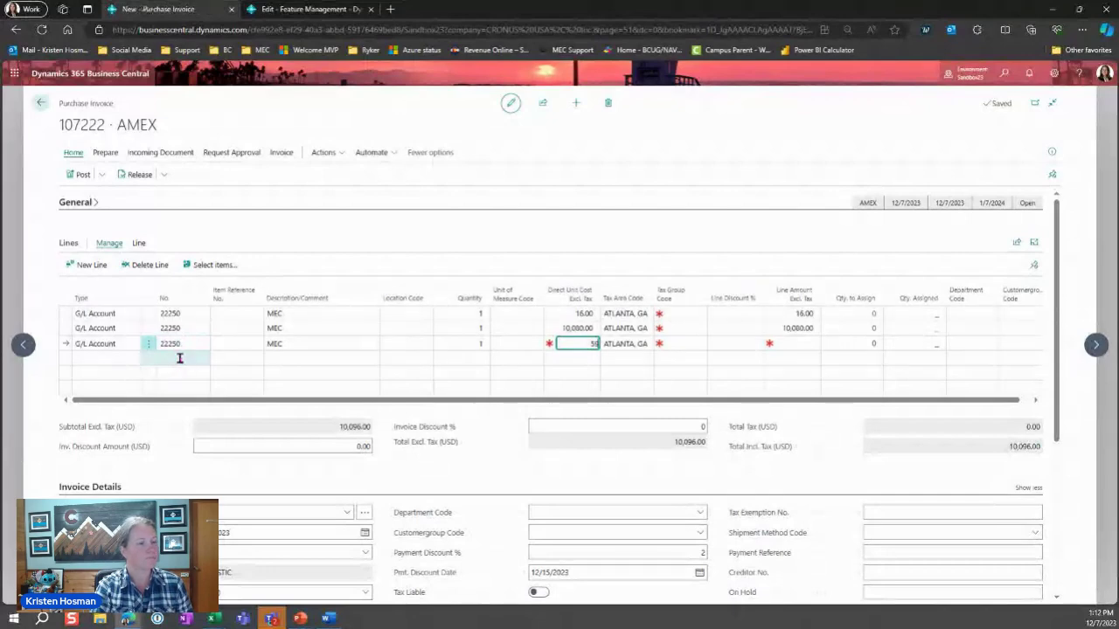
Add a fourth invoice line for G/L account 22250 with description MEC, quantity 1 and a direct unit cost of 59.98.
left_click(179, 358)
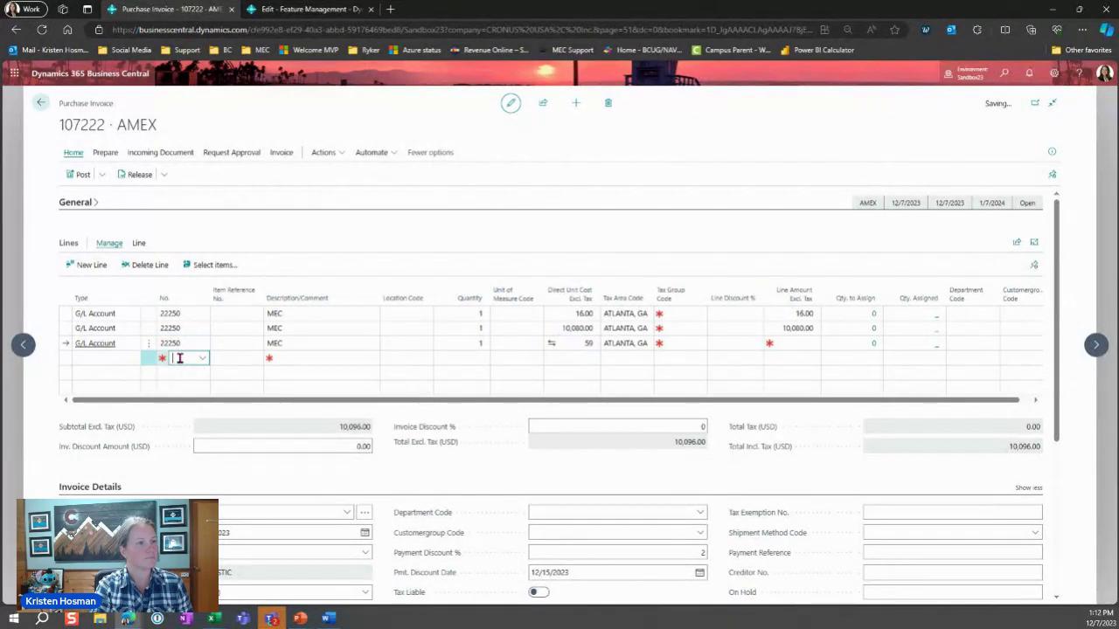
type("22250")
key("Tab")
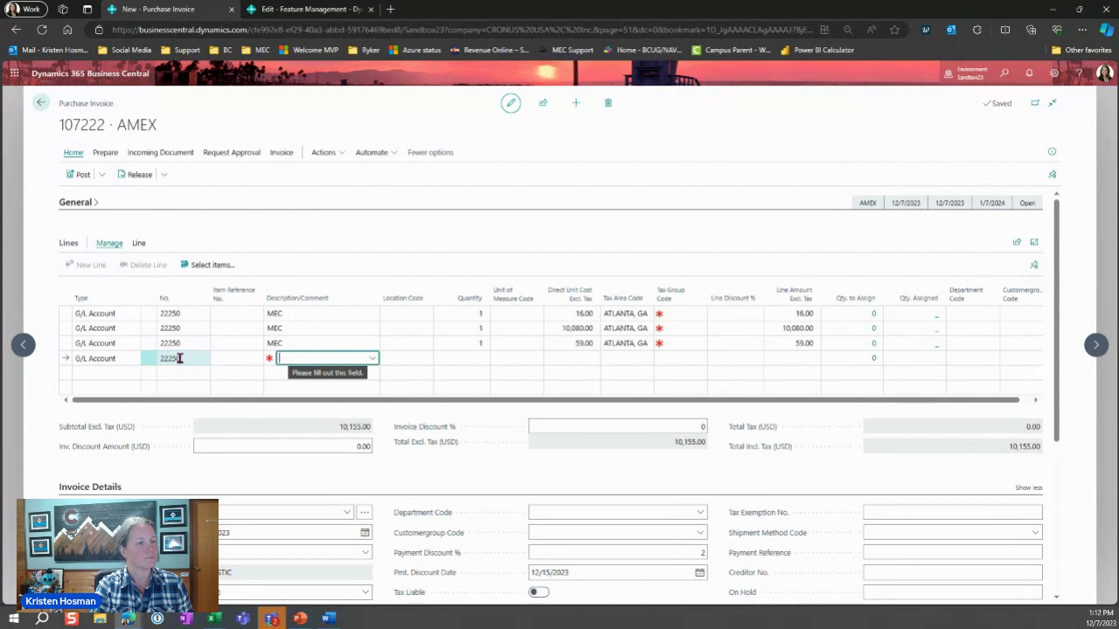
key("Tab")
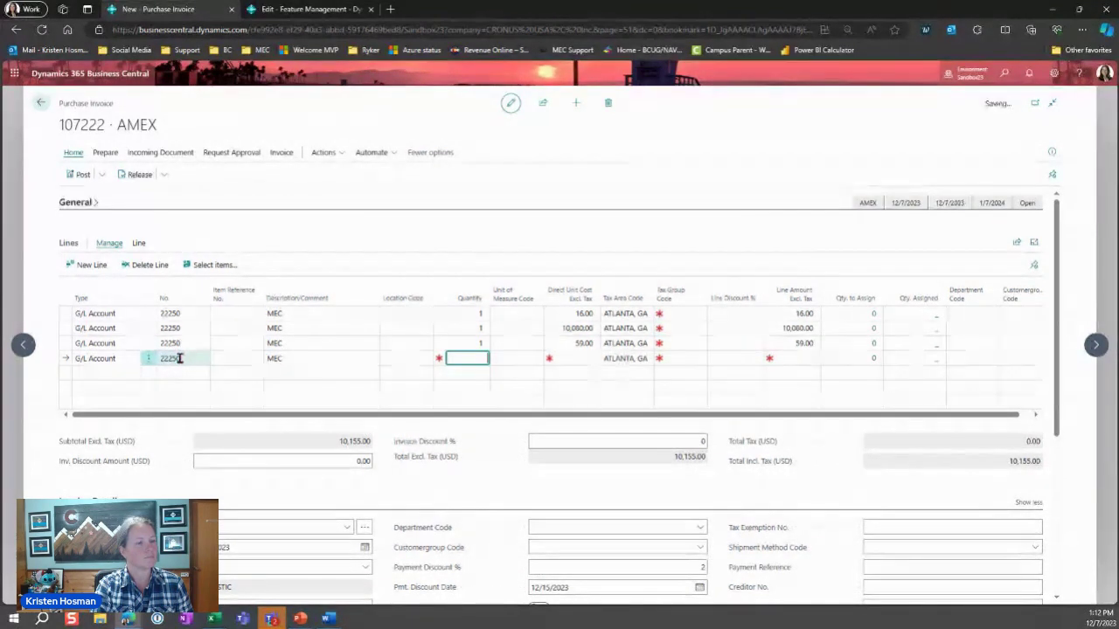
type("1")
key("Tab")
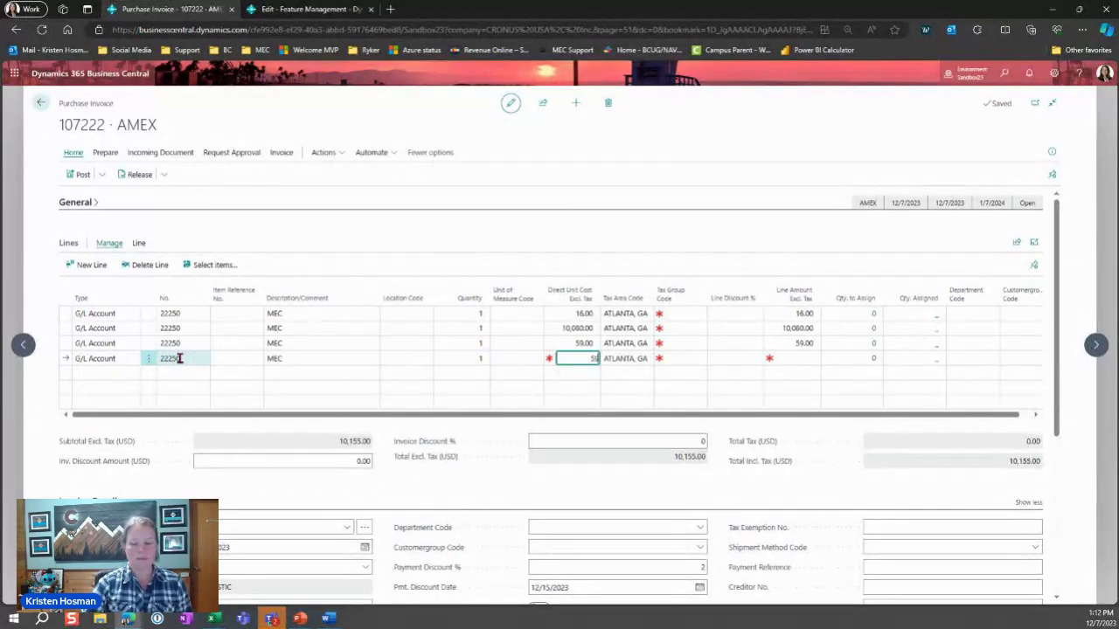
type("59.98")
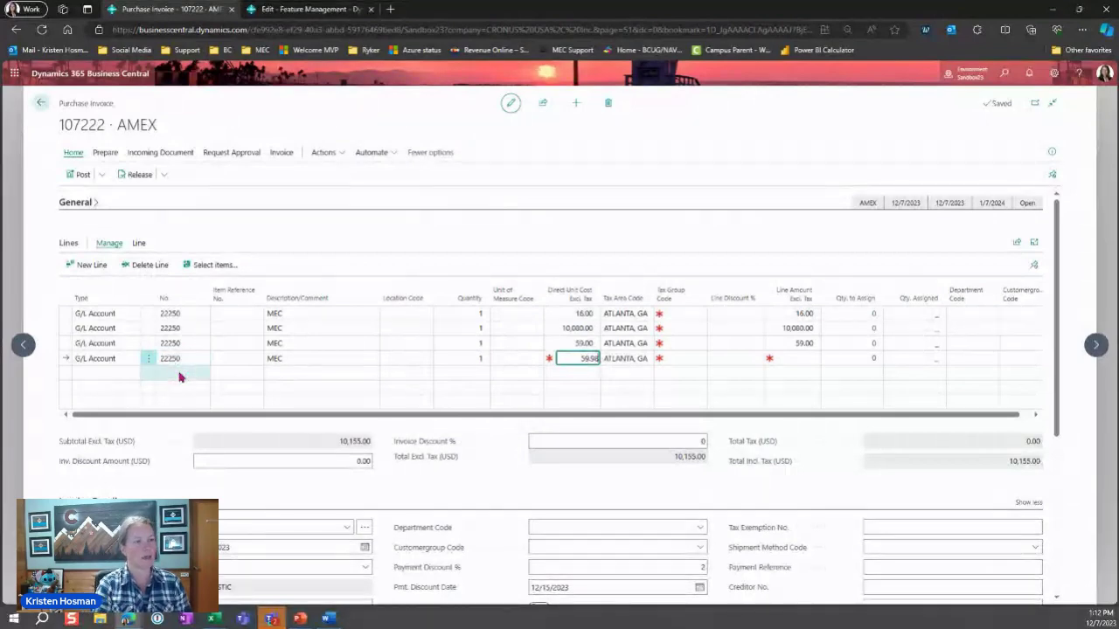
Add a fifth invoice line for G/L account 68280 with description MEC, quantity 1 and a direct unit cost of 65.
left_click(179, 373)
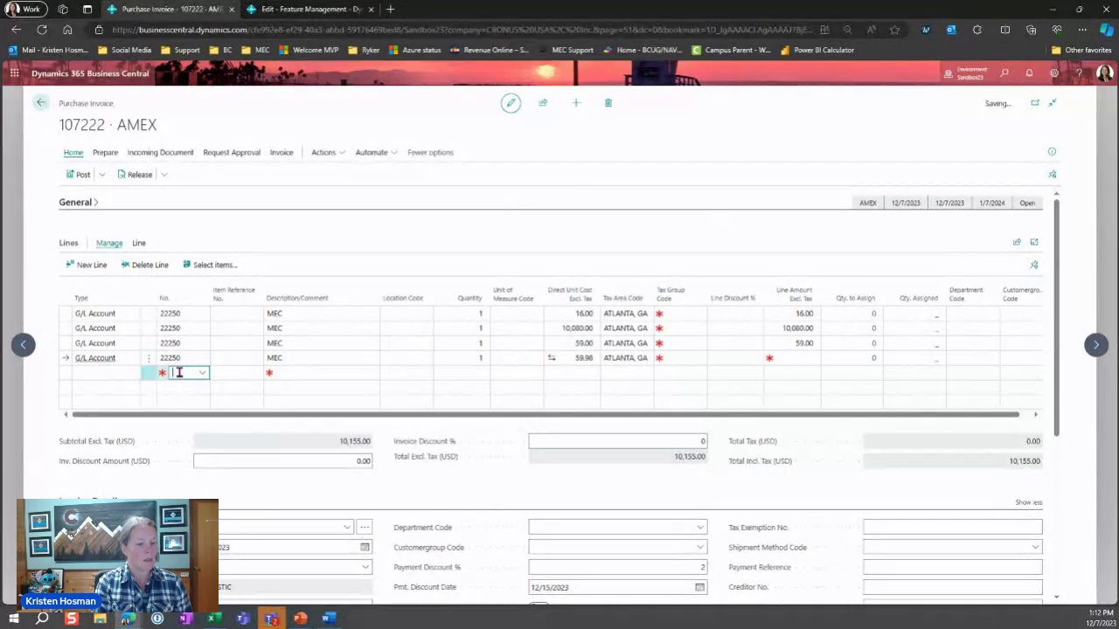
type("6180")
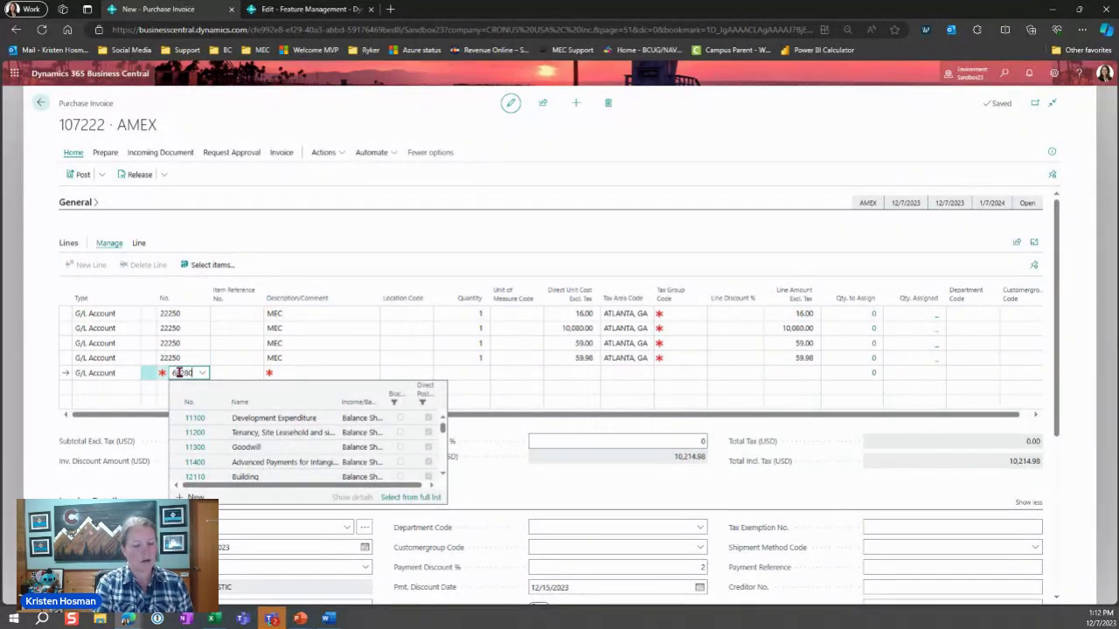
key("Tab")
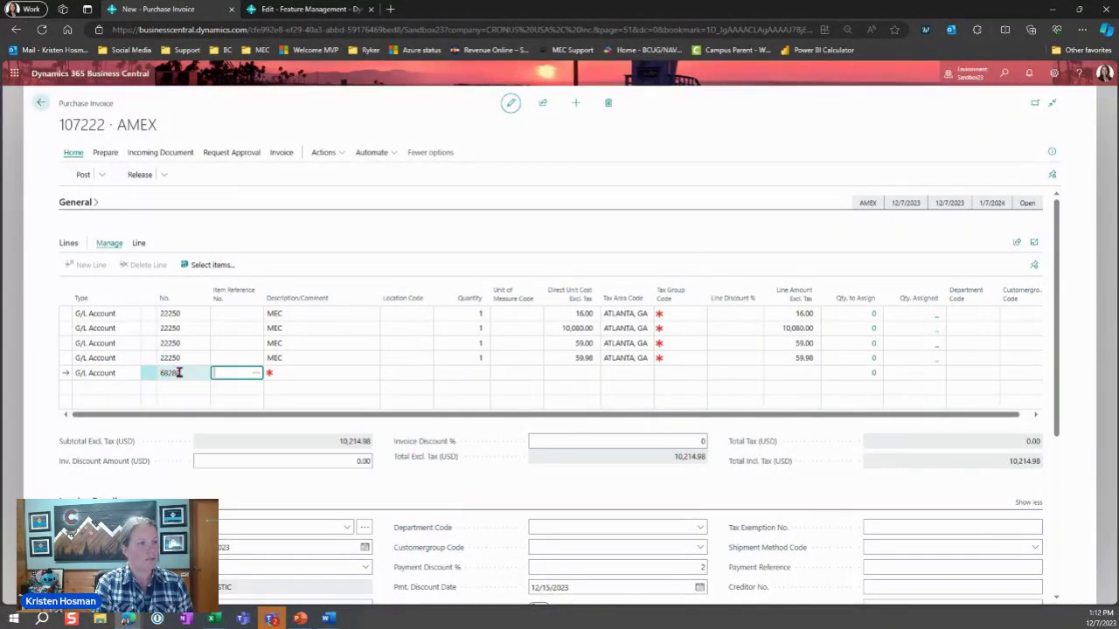
key("Tab")
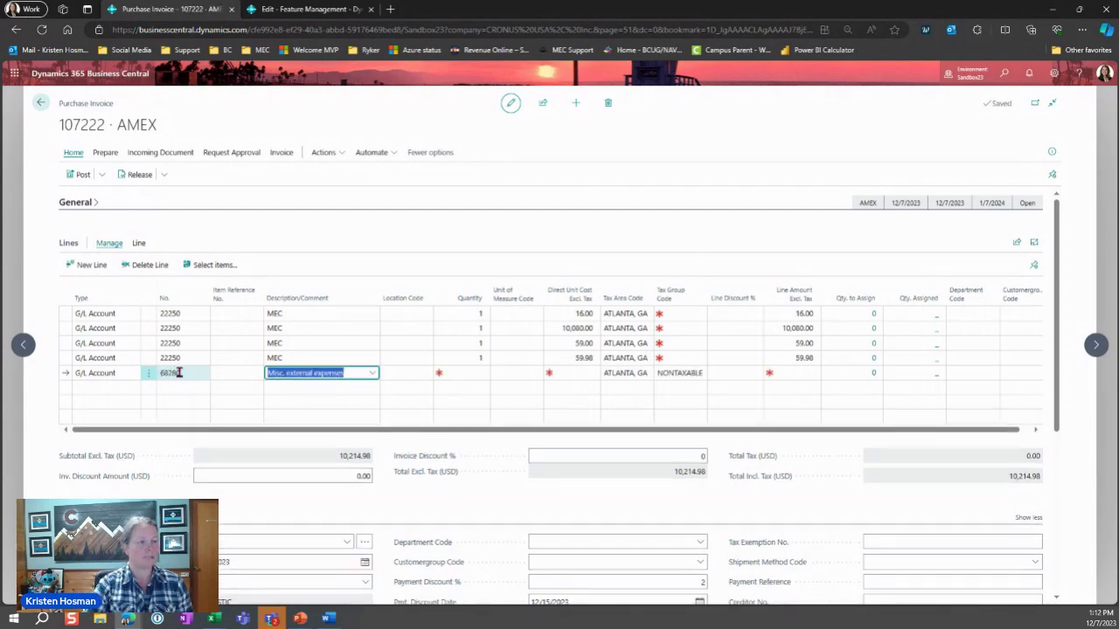
type("MEC")
key("Tab")
key("Tab")
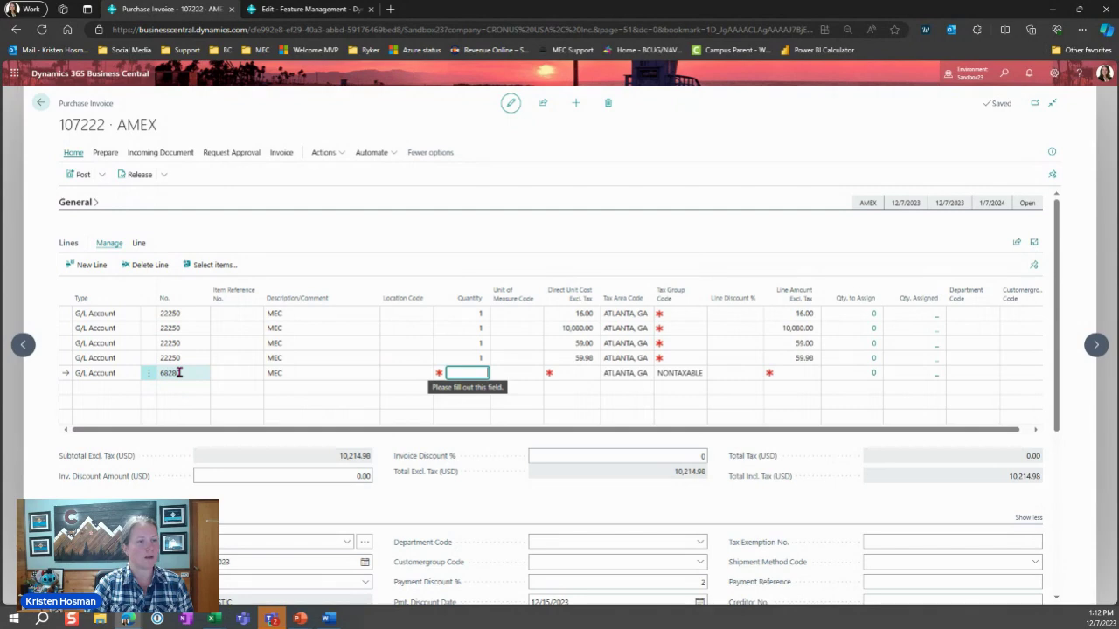
type("1")
key("Tab")
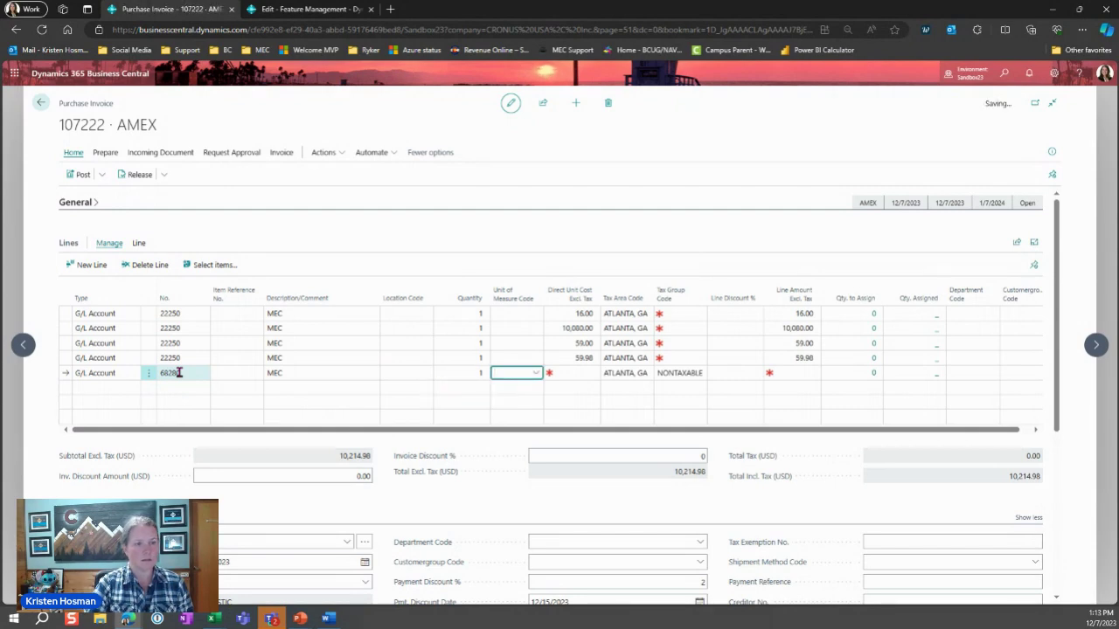
key("Tab")
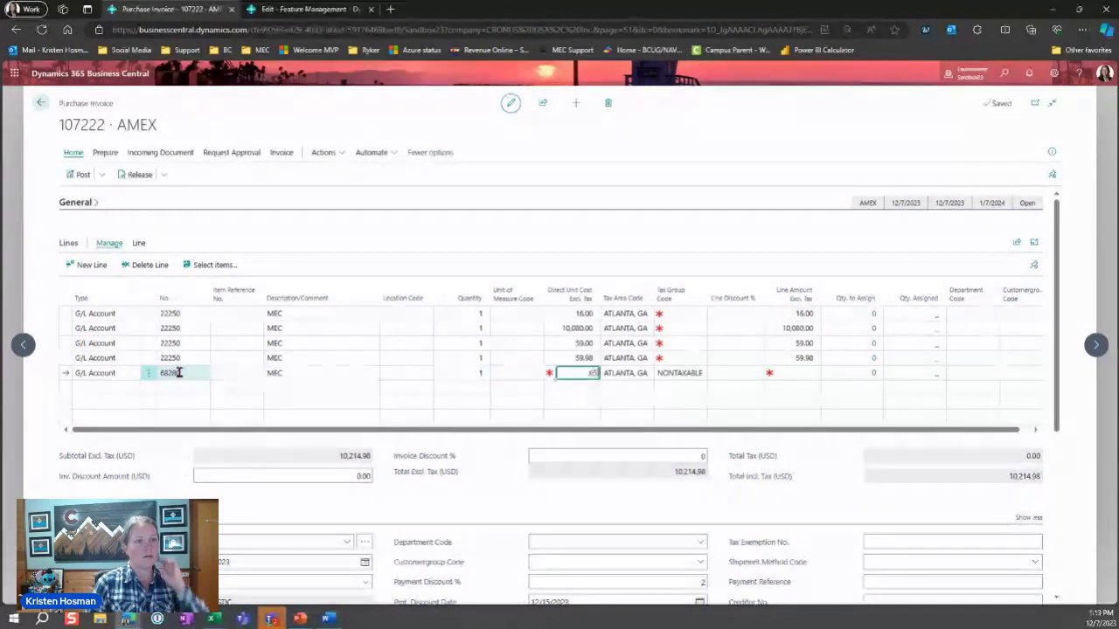
type("65")
key("Tab")
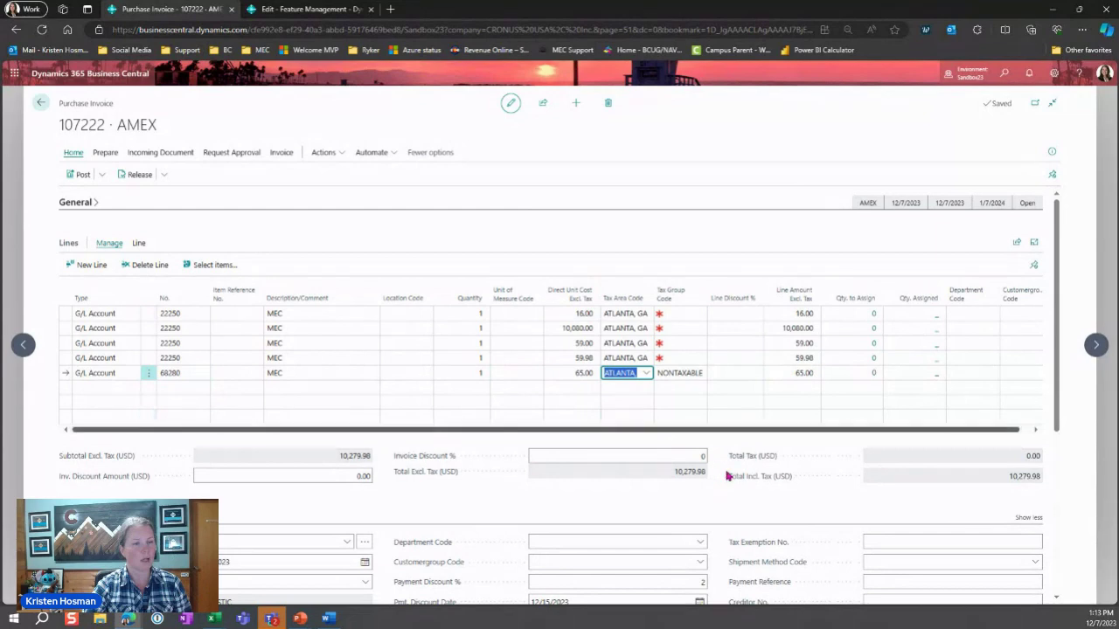
left_click(1009, 487)
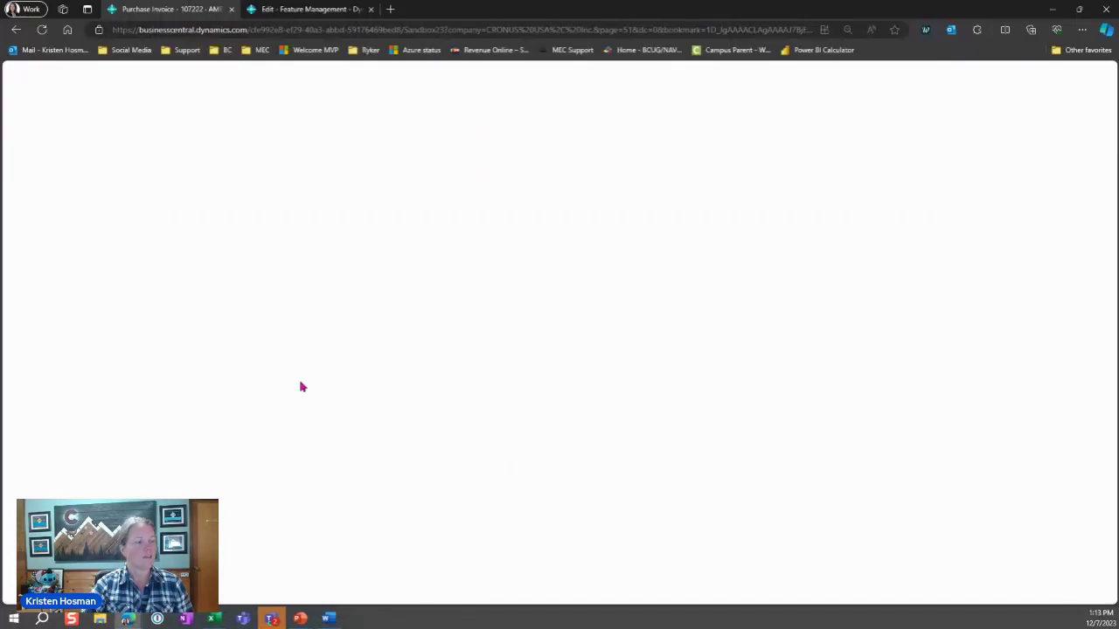
Add a sixth invoice line for G/L account 68280 with description AMEX rewards, quantity 1 and a direct unit cost of -10.
left_click(179, 387)
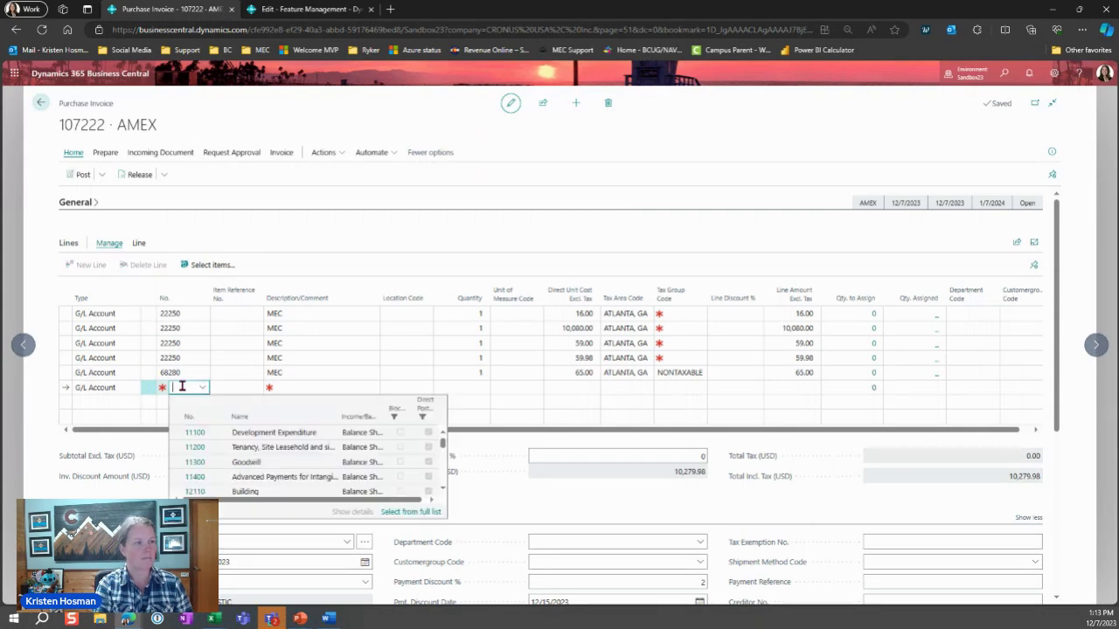
type("68280")
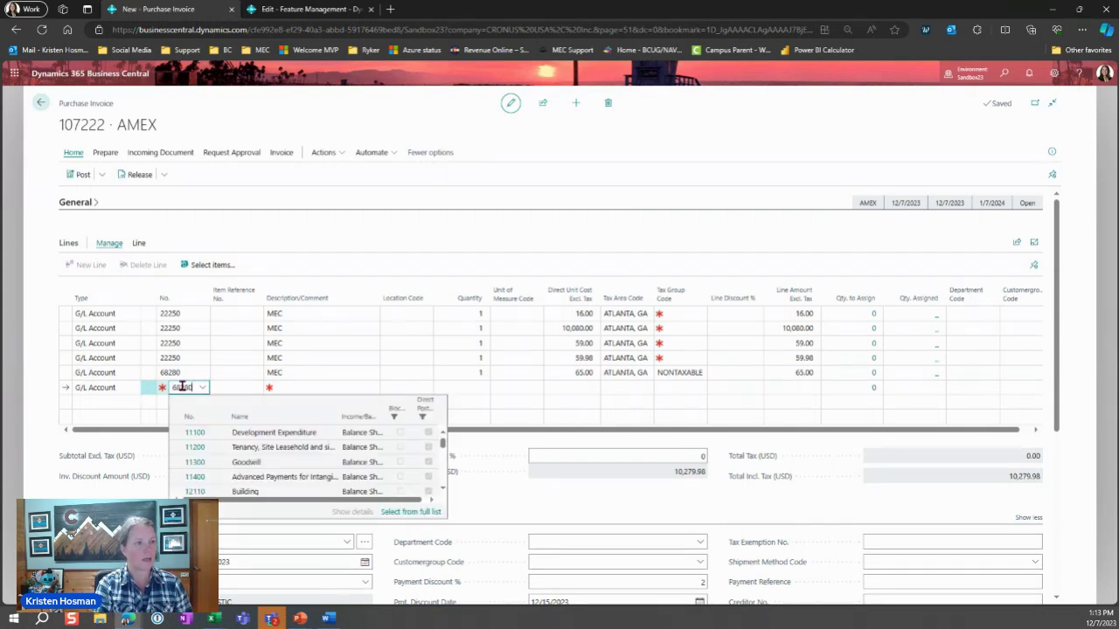
key("Tab")
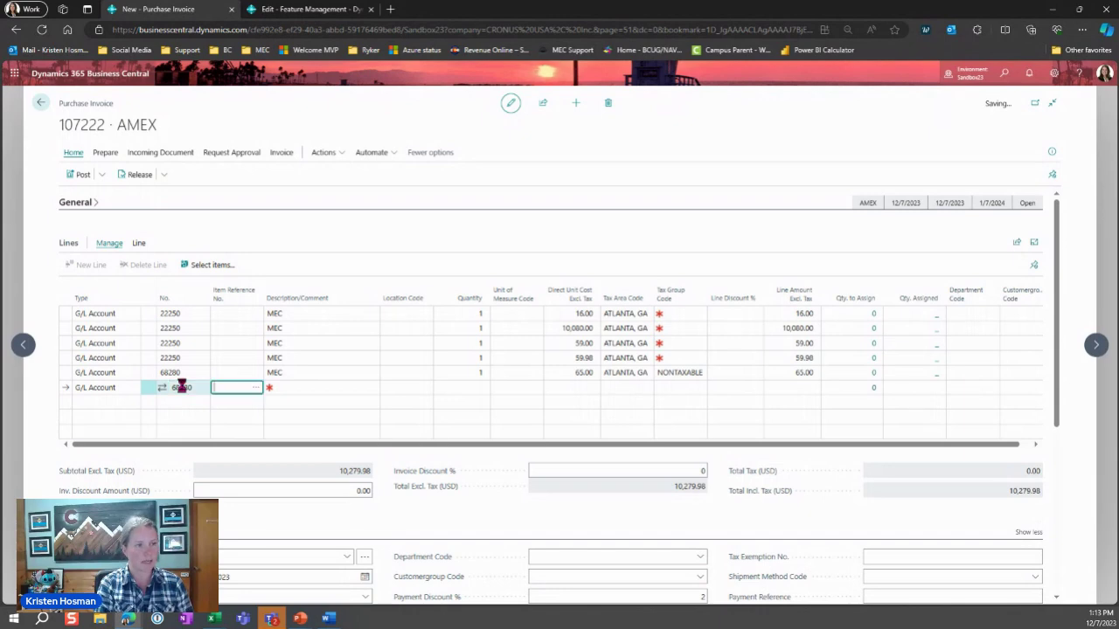
key("Tab")
type("A")
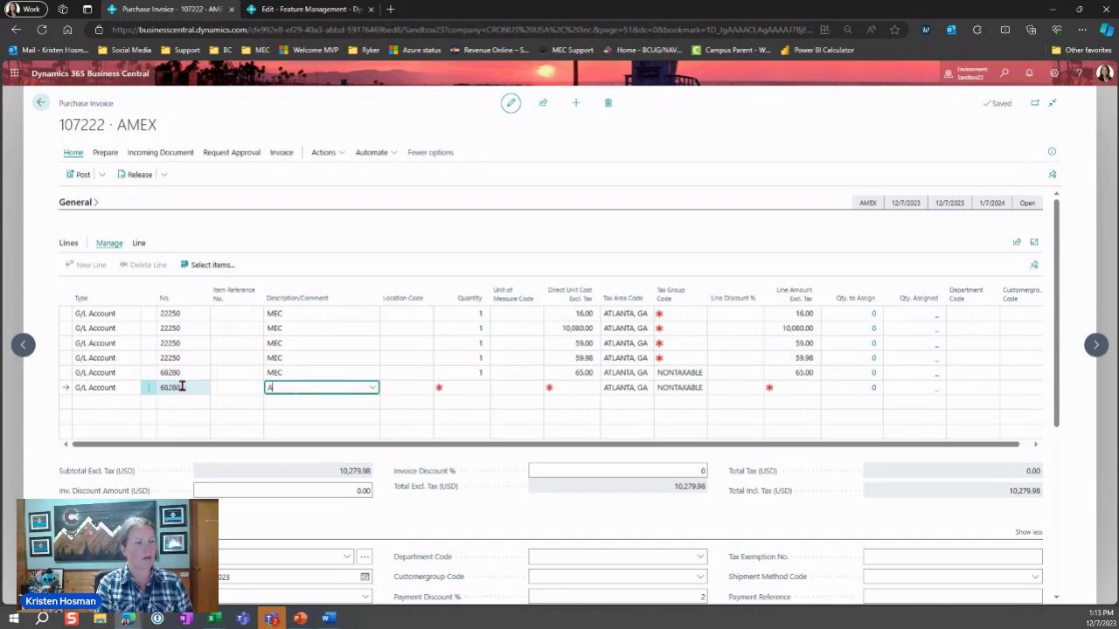
type("MEX rewards")
key("Tab")
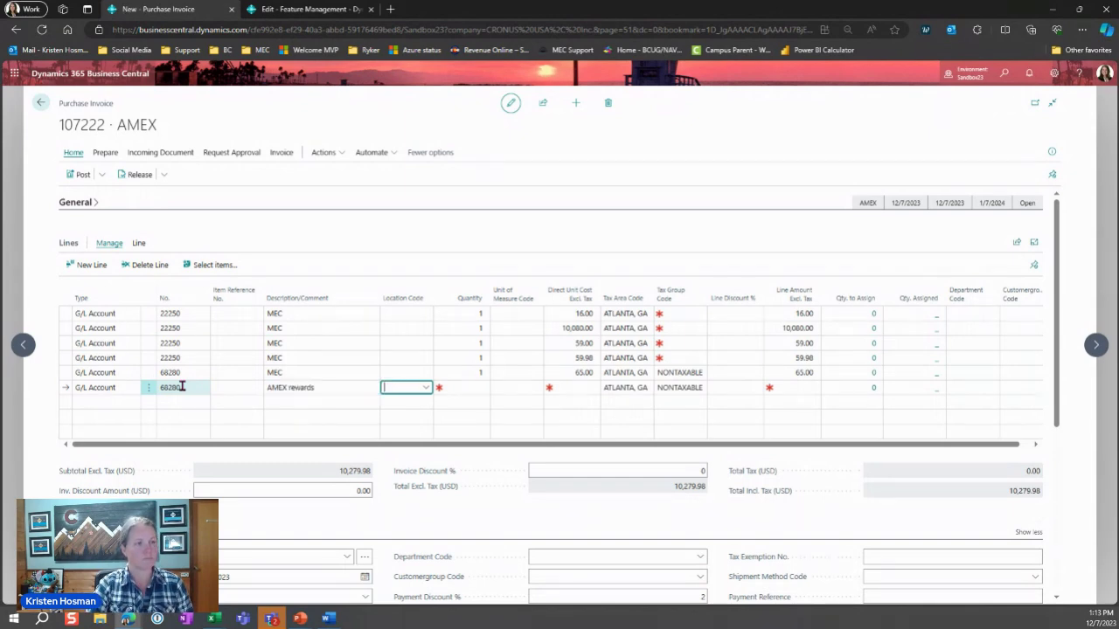
key("Tab")
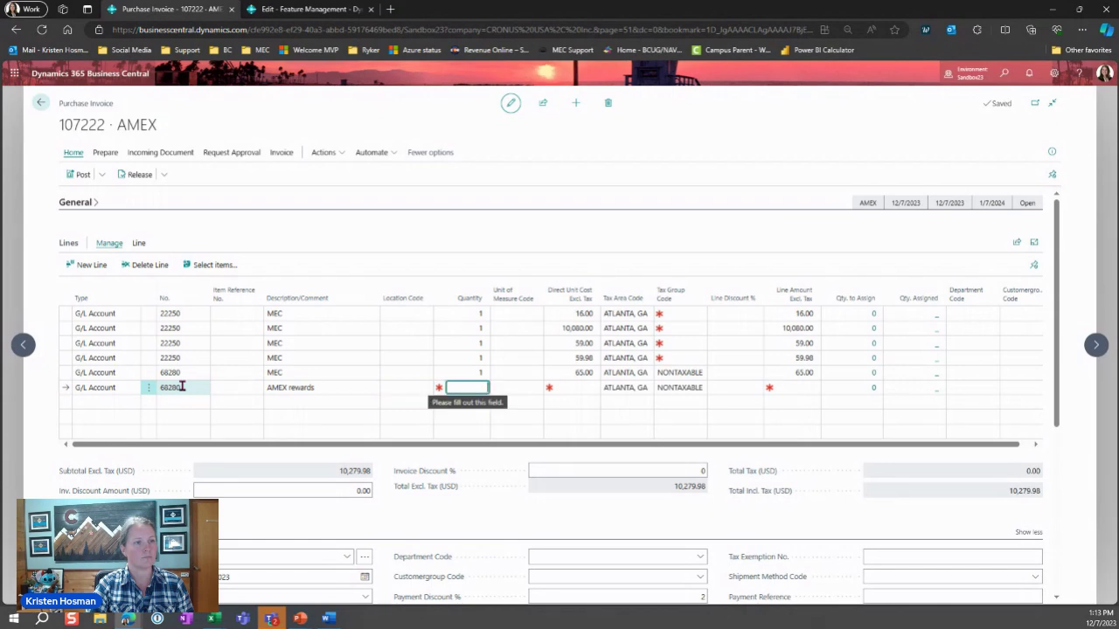
type("1")
key("Tab")
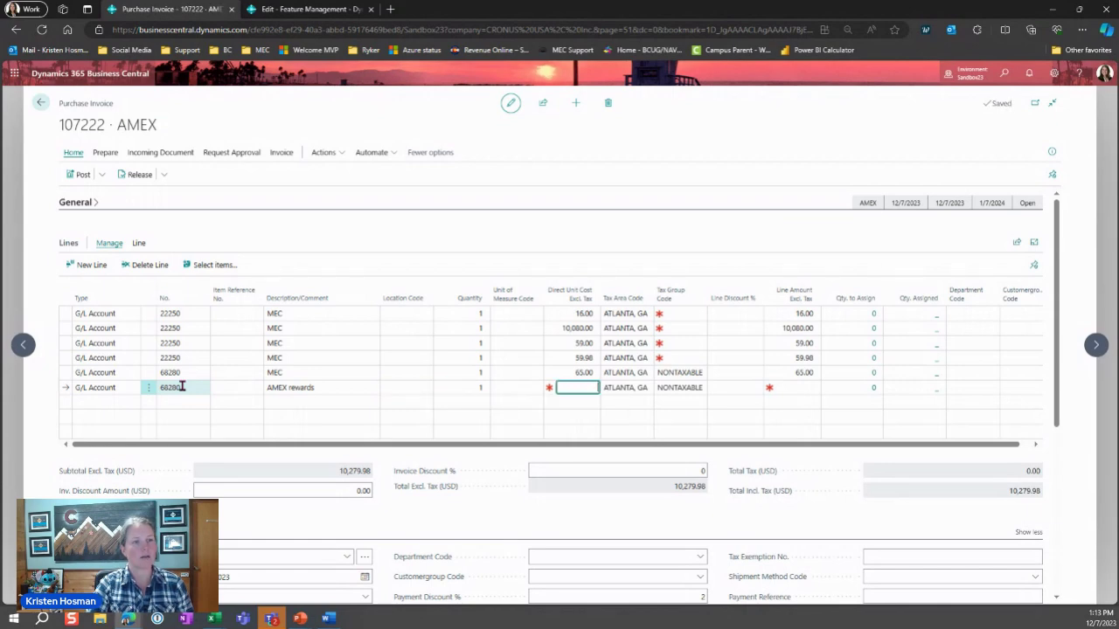
type("-10")
key("Tab")
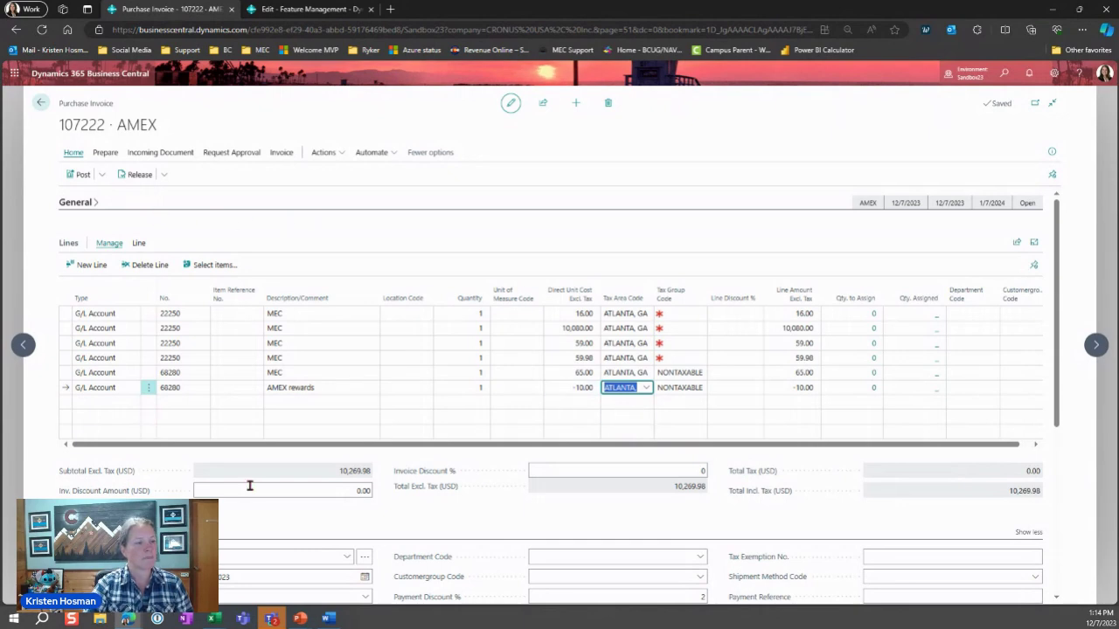
Try to post the AMEX purchase invoice and return to its lines.
scroll(225, 512, "down", 2)
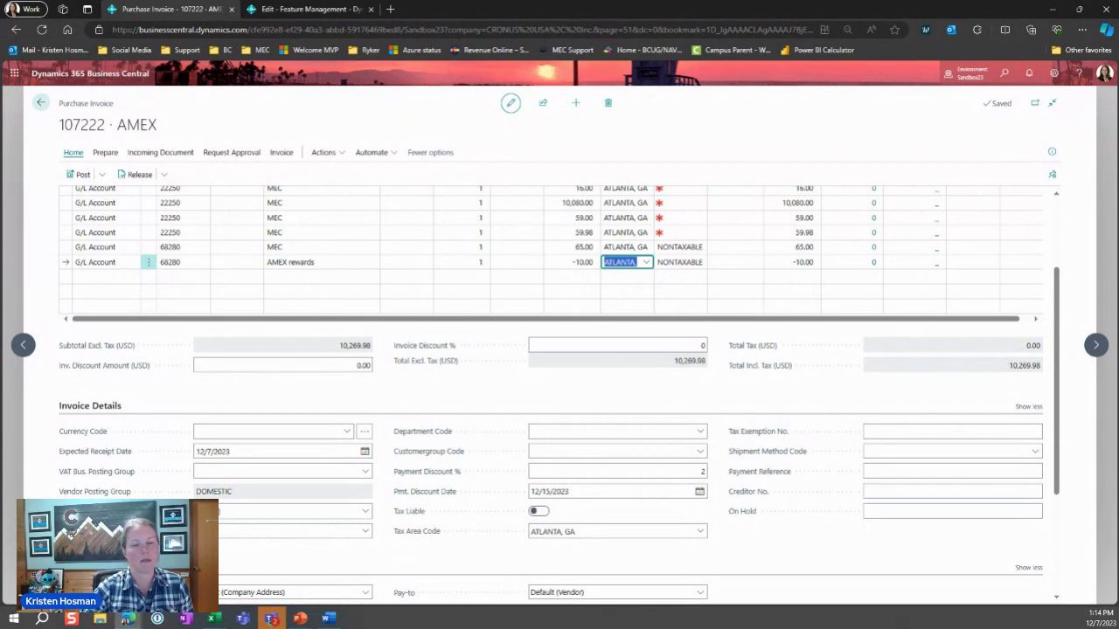
scroll(560, 332, "up", 3)
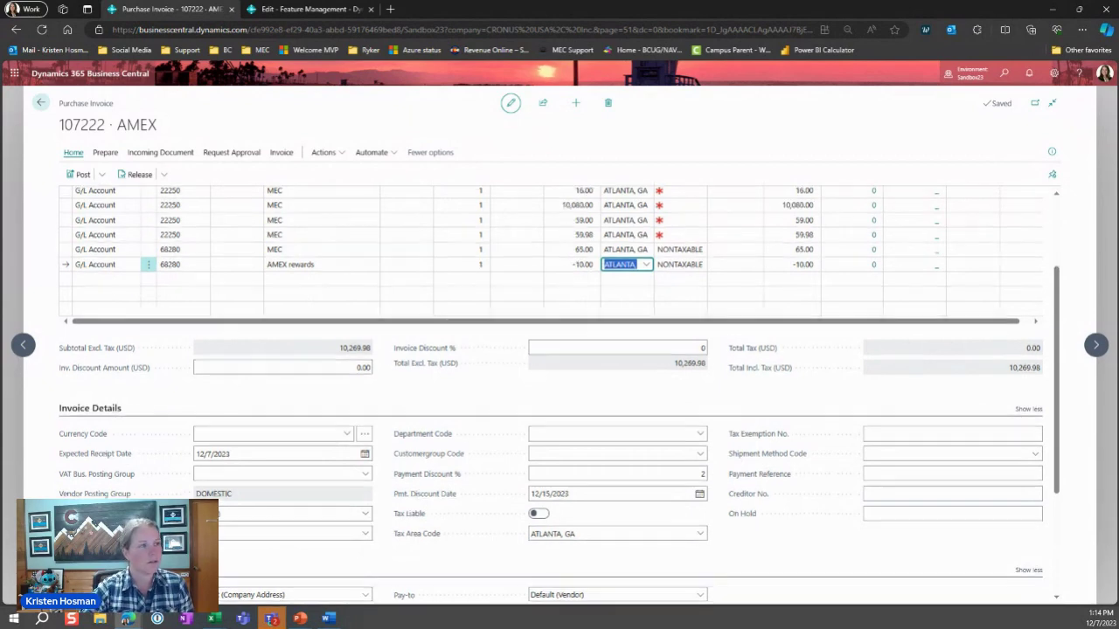
left_click(79, 175)
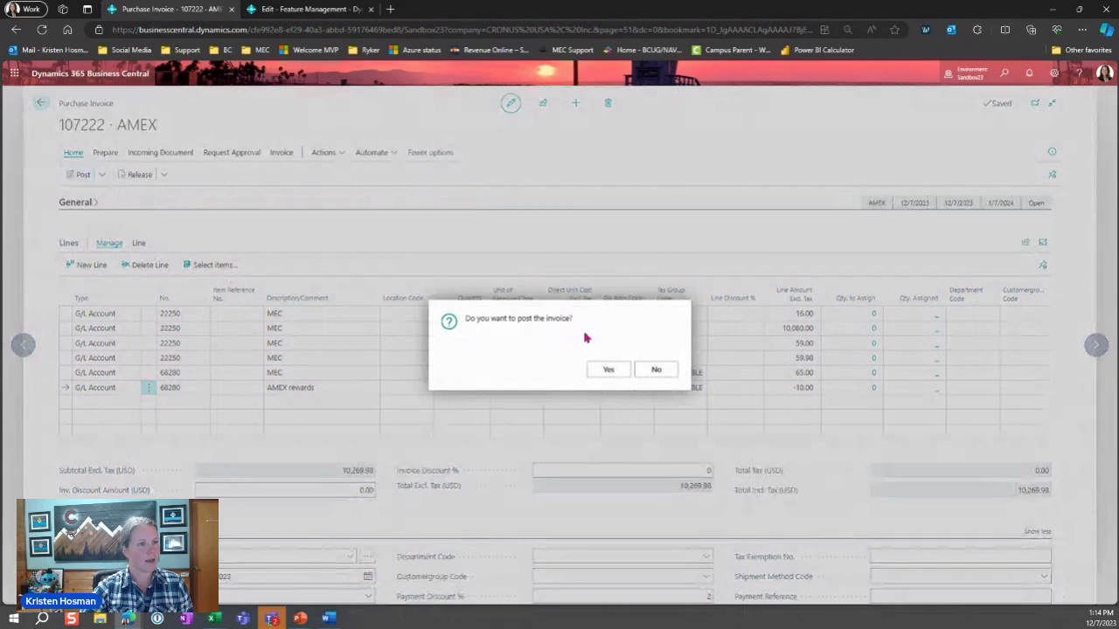
left_click(609, 370)
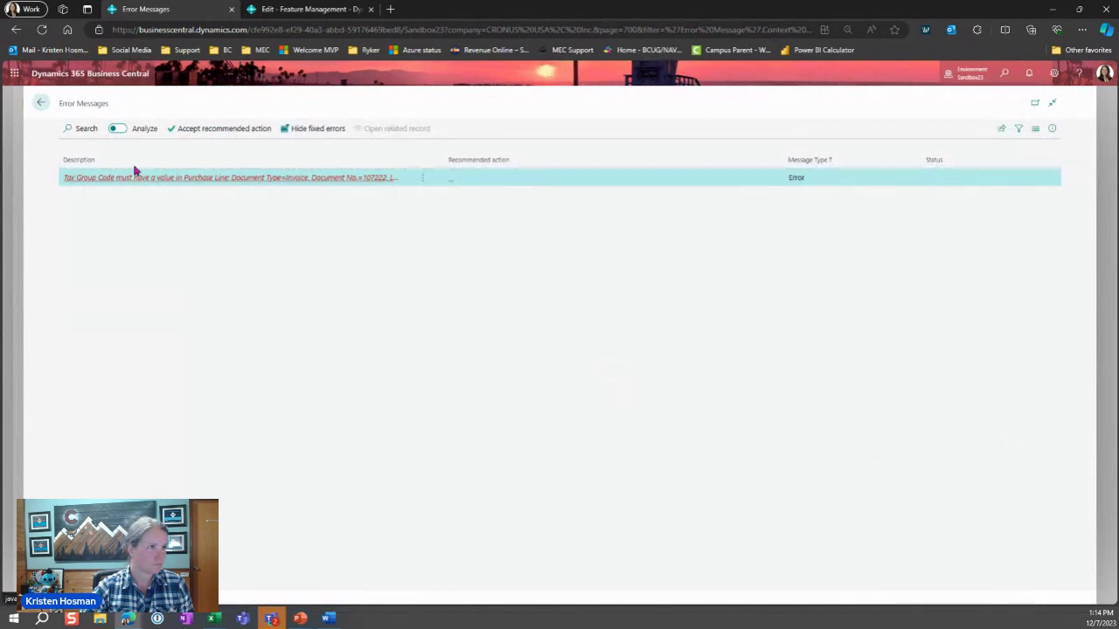
left_click(41, 106)
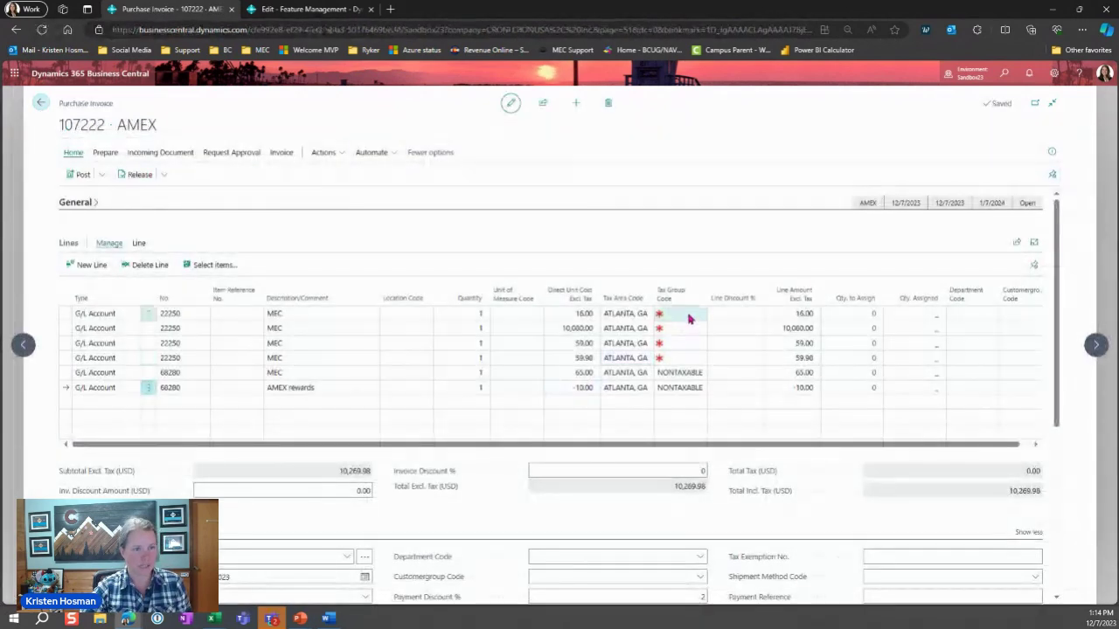
Set the tax group code to NONTAXABLE on the four G/L account 22250 lines of the AMEX invoice.
left_click(688, 314)
type("n")
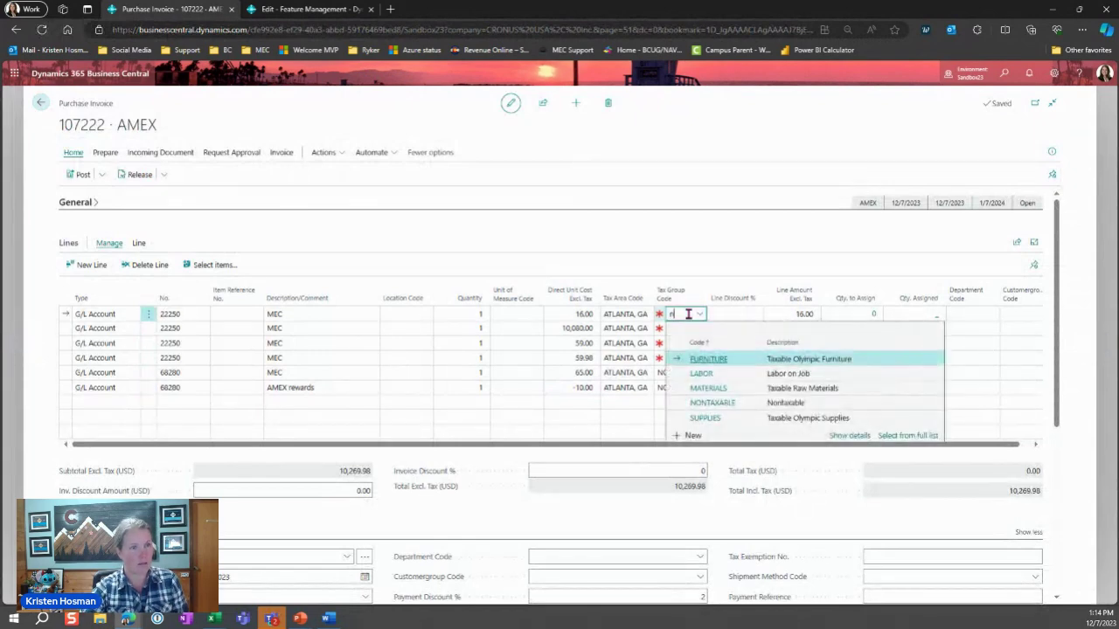
left_click(721, 360)
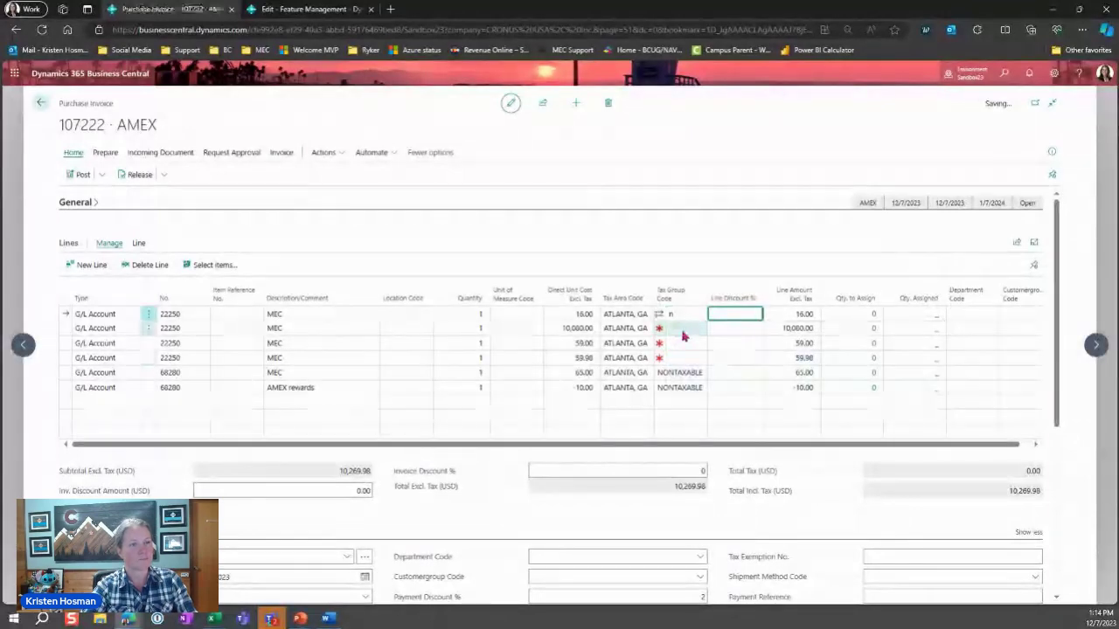
left_click(680, 331)
type("n")
key("Down")
type("n")
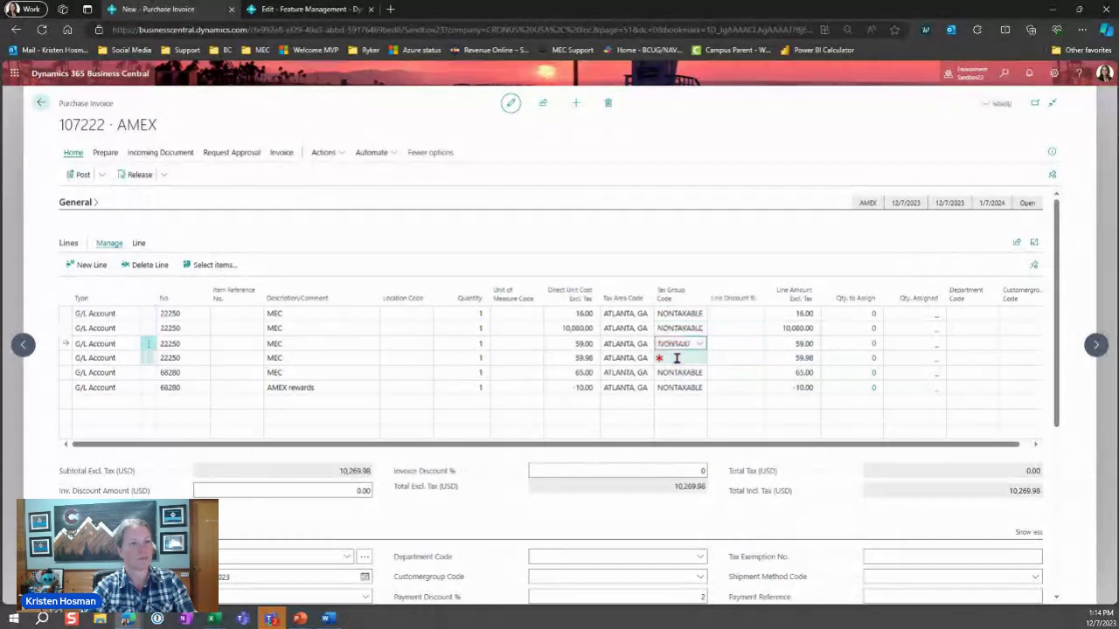
left_click(676, 359)
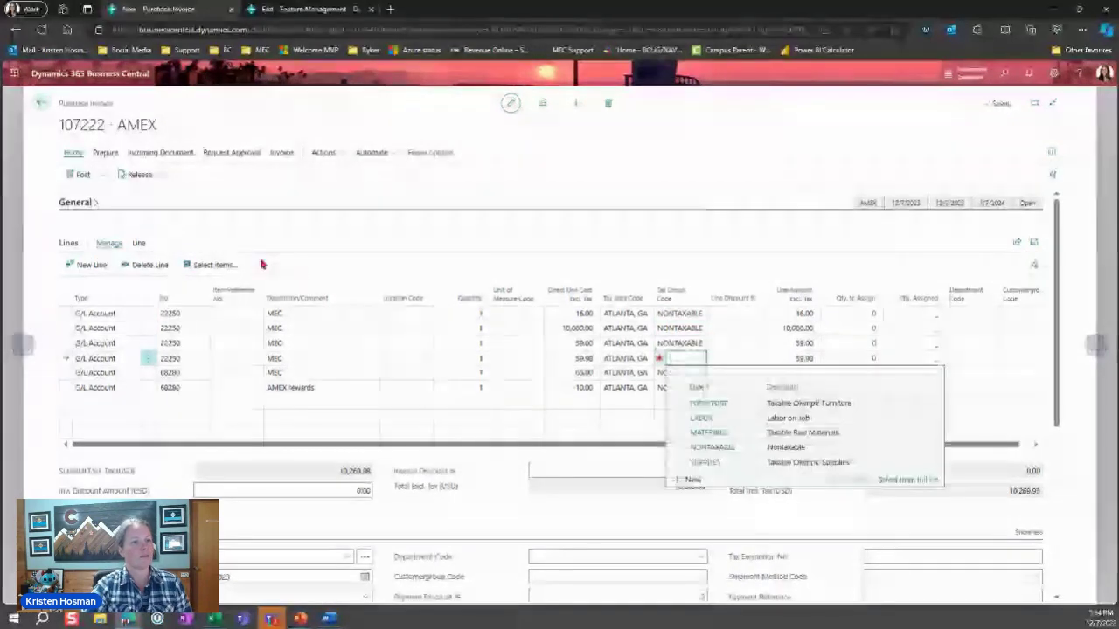
type("n")
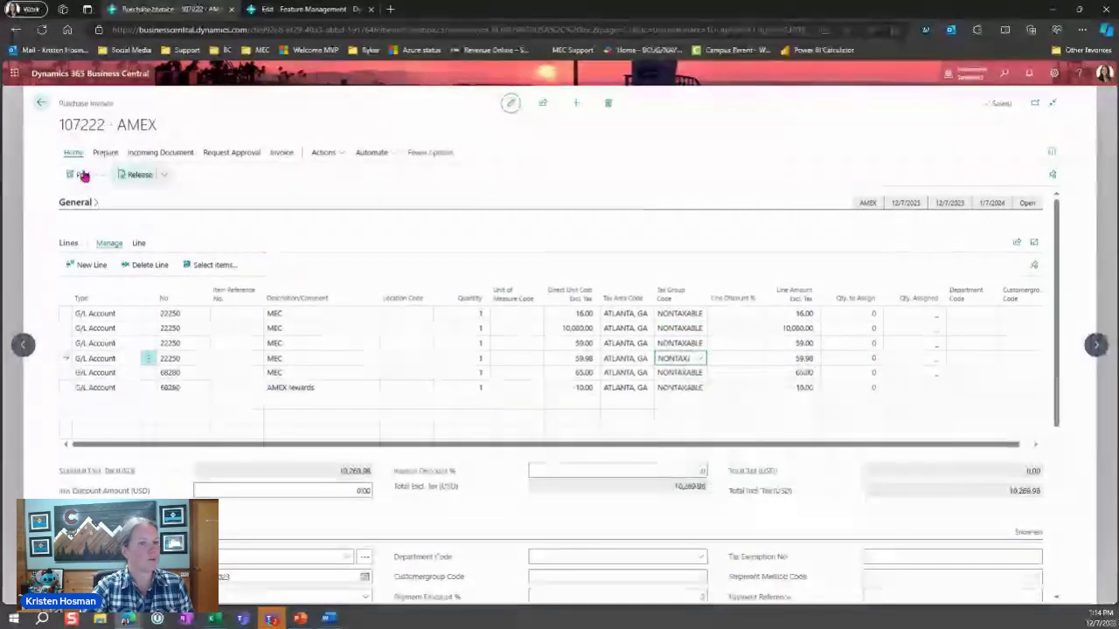
Post the AMEX purchase invoice and check it in the outstanding vendor invoices list.
left_click(83, 175)
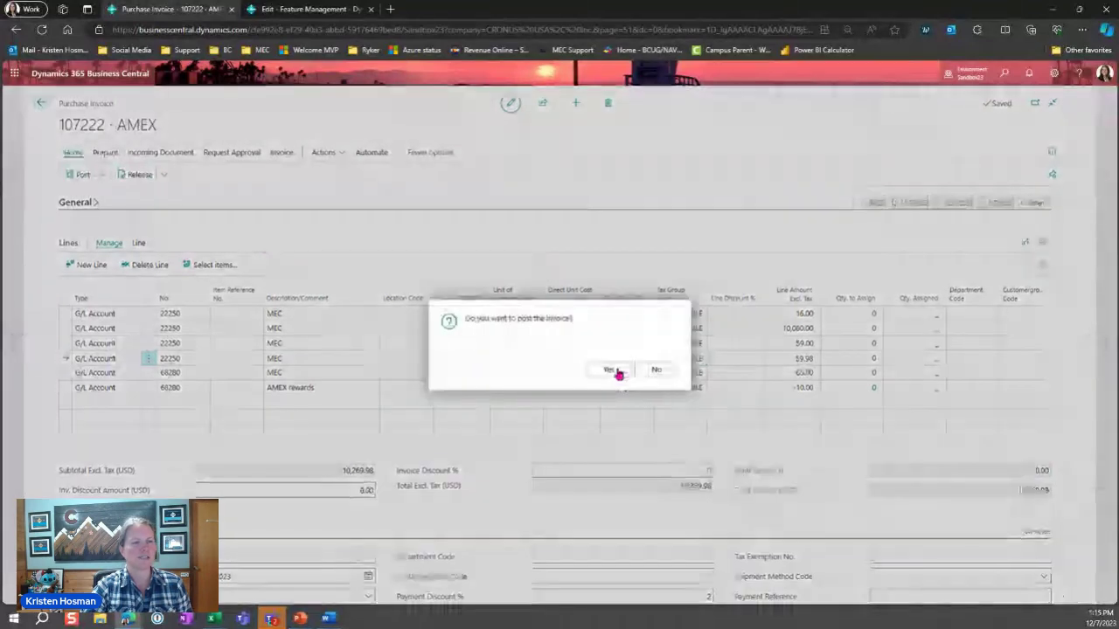
left_click(610, 370)
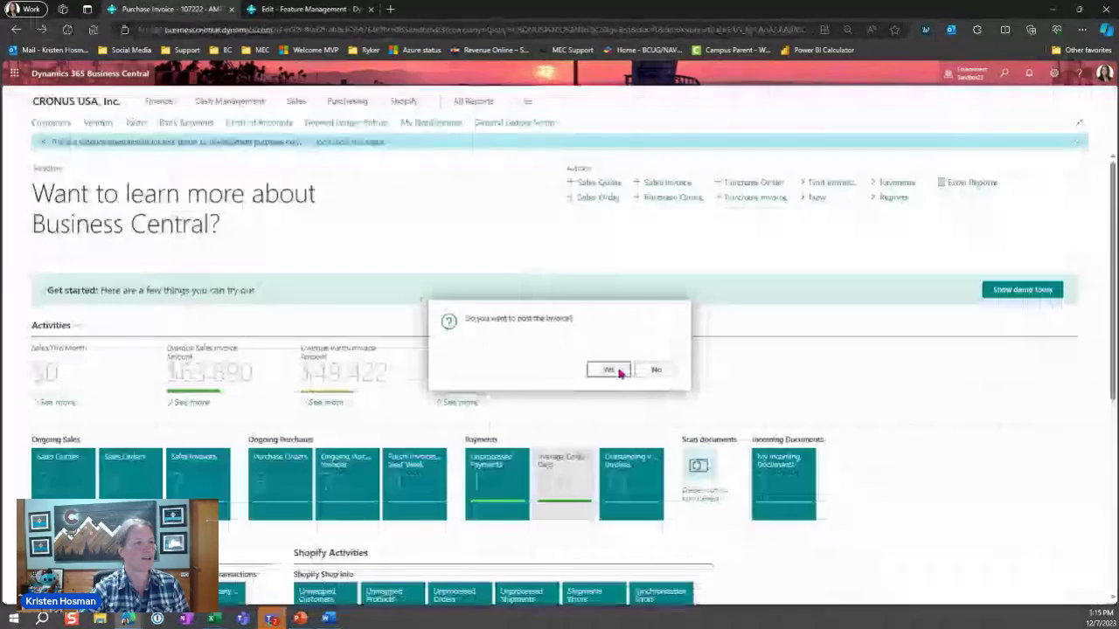
left_click(610, 371)
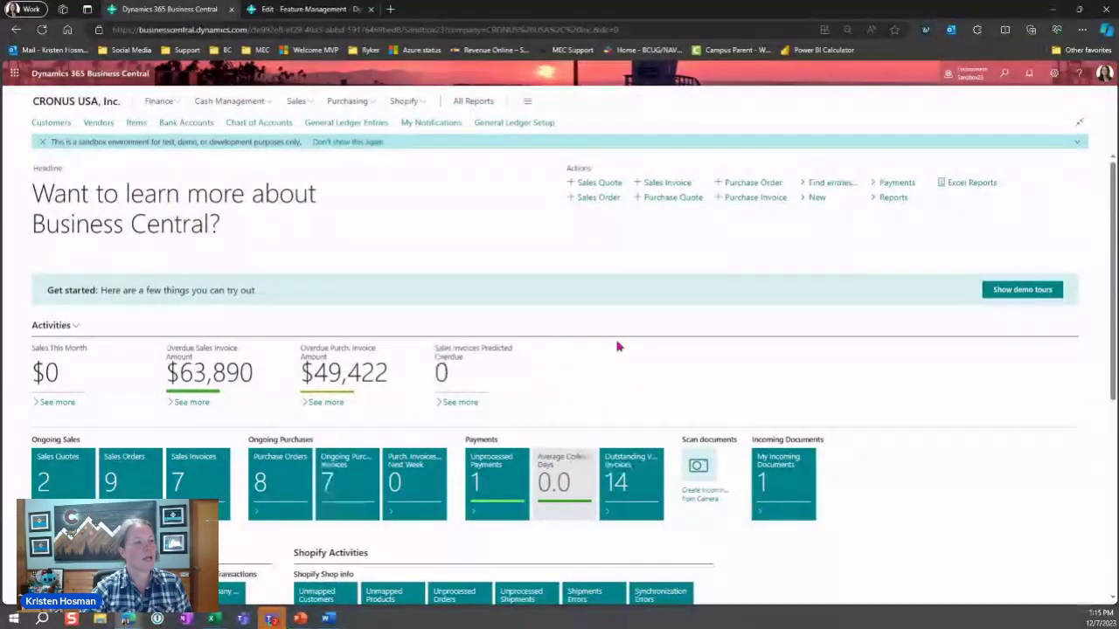
left_click(631, 489)
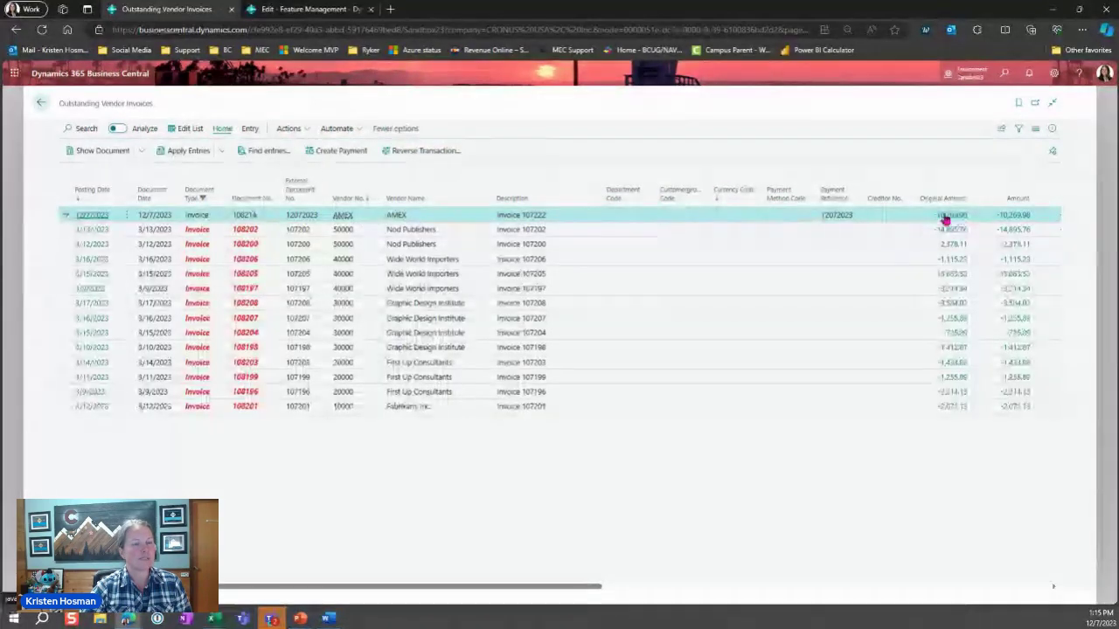
left_click(41, 105)
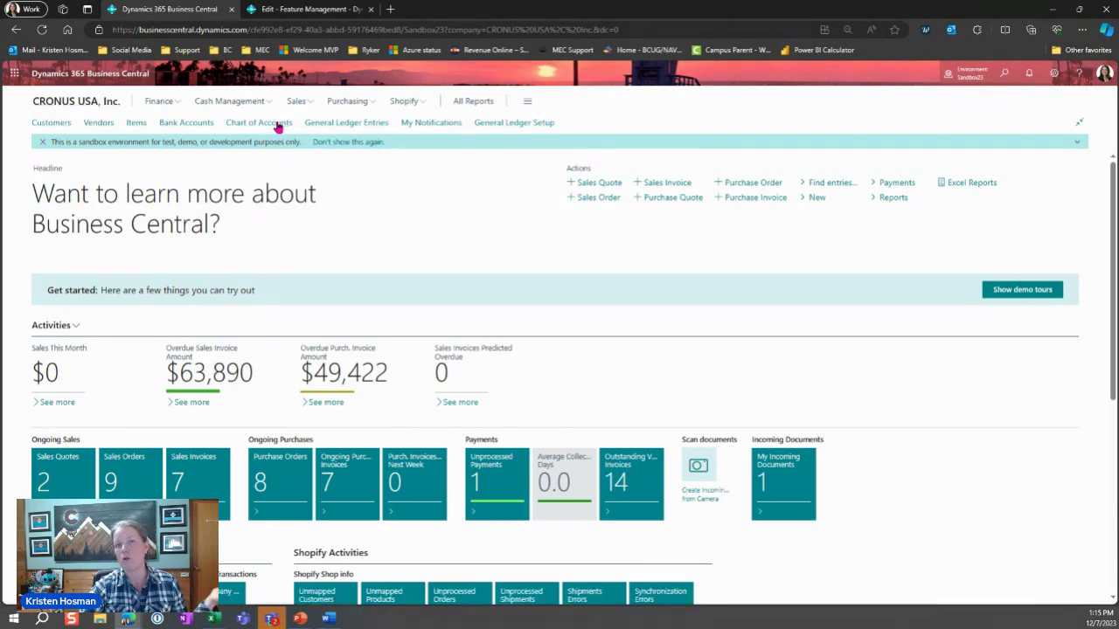
Find account 22250 in the chart of accounts and open the review of its general ledger entries.
left_click(277, 126)
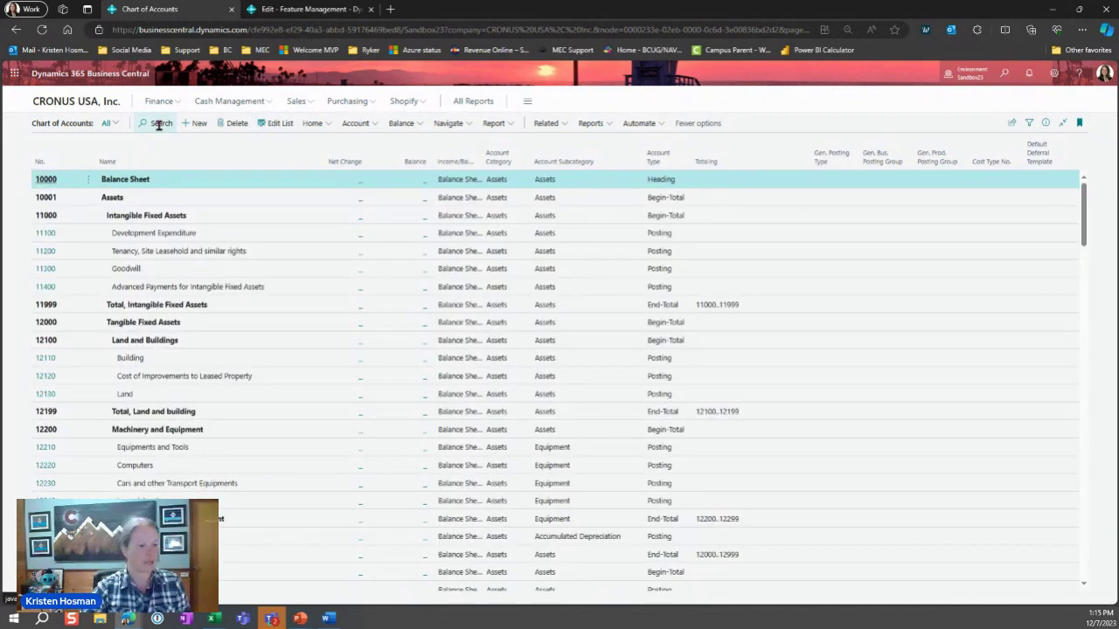
left_click(159, 123)
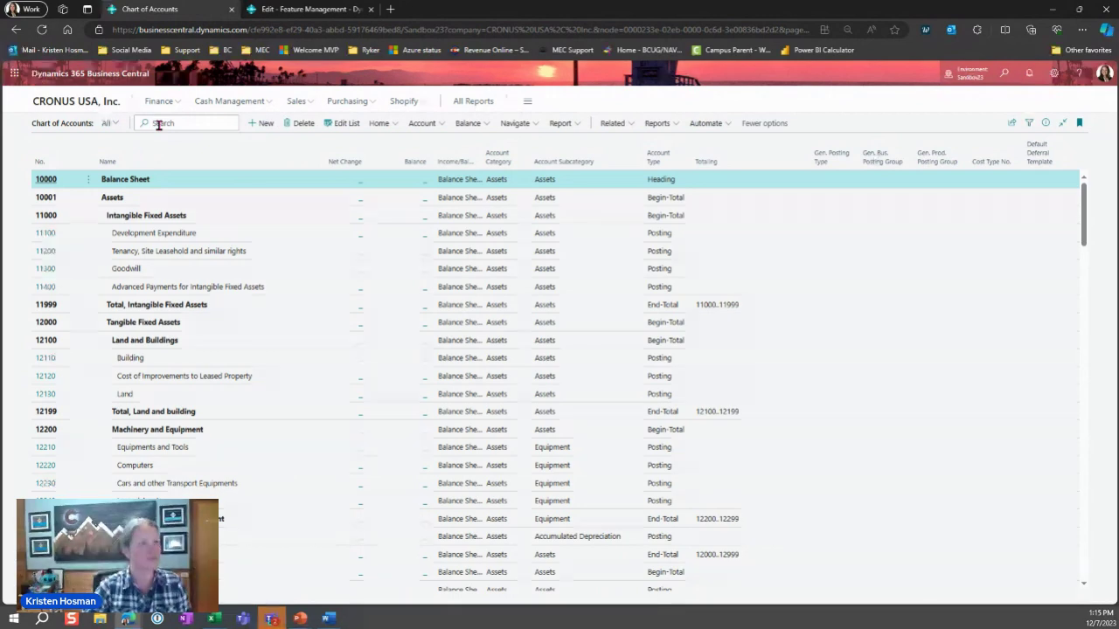
type("22250")
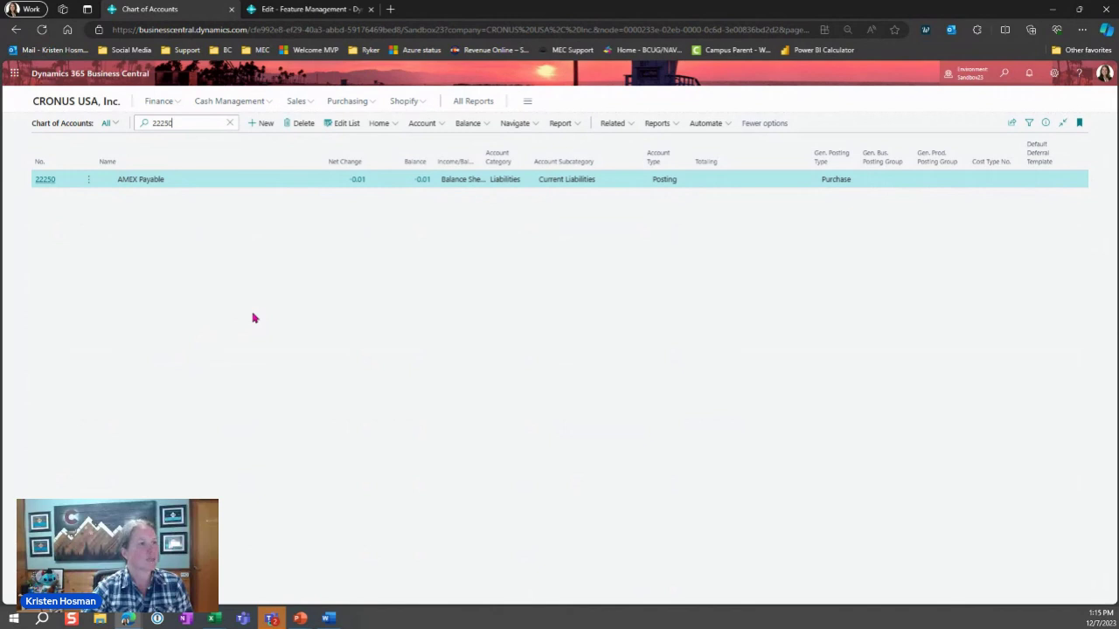
left_click(354, 180)
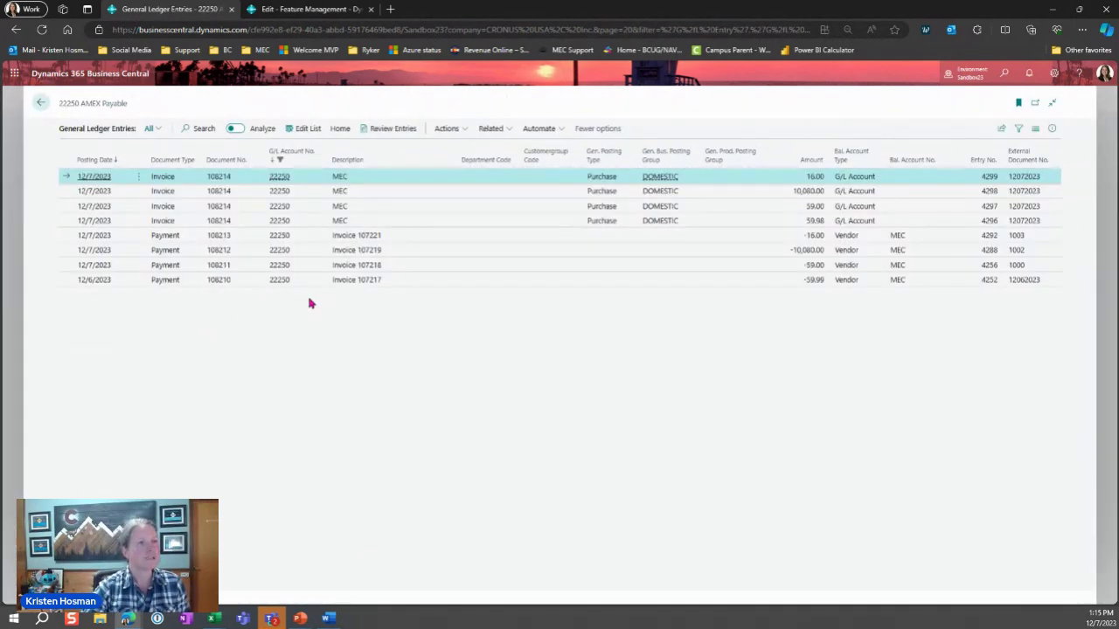
left_click(388, 131)
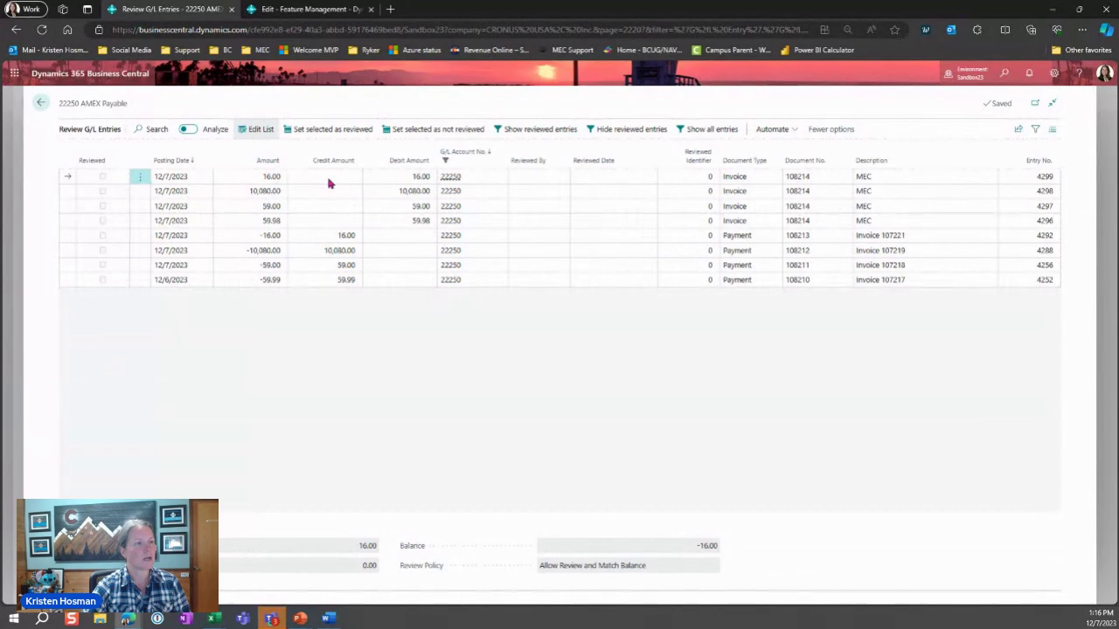
Mark the 16.00 invoice entry and the matching -16.00 payment entry for Invoice 107221 as reviewed.
key("Down")
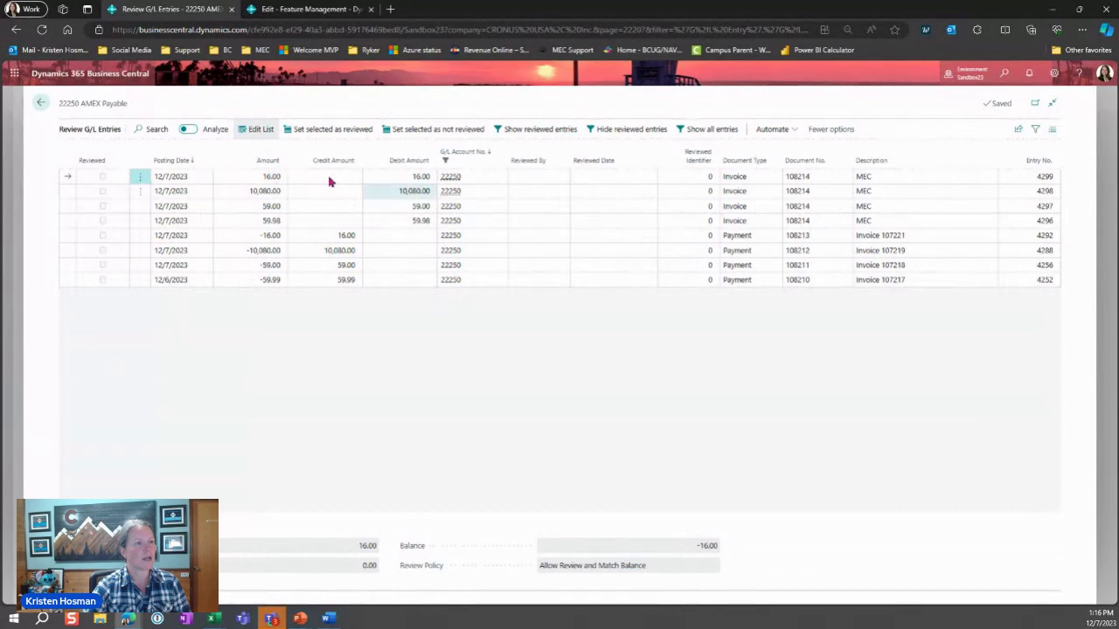
left_click(349, 234)
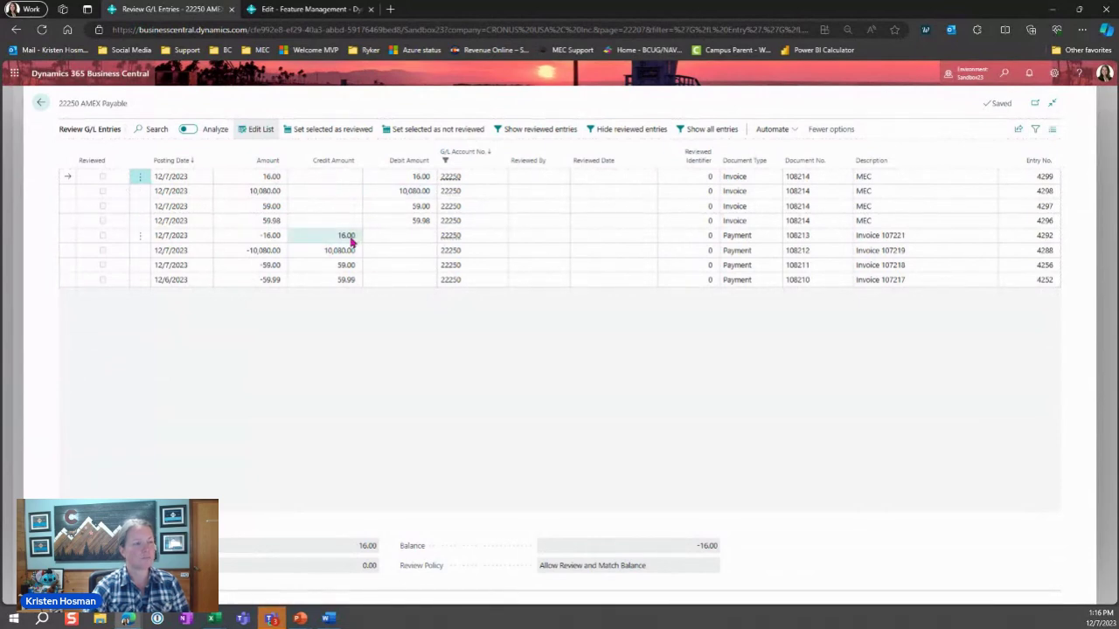
left_click(80, 234)
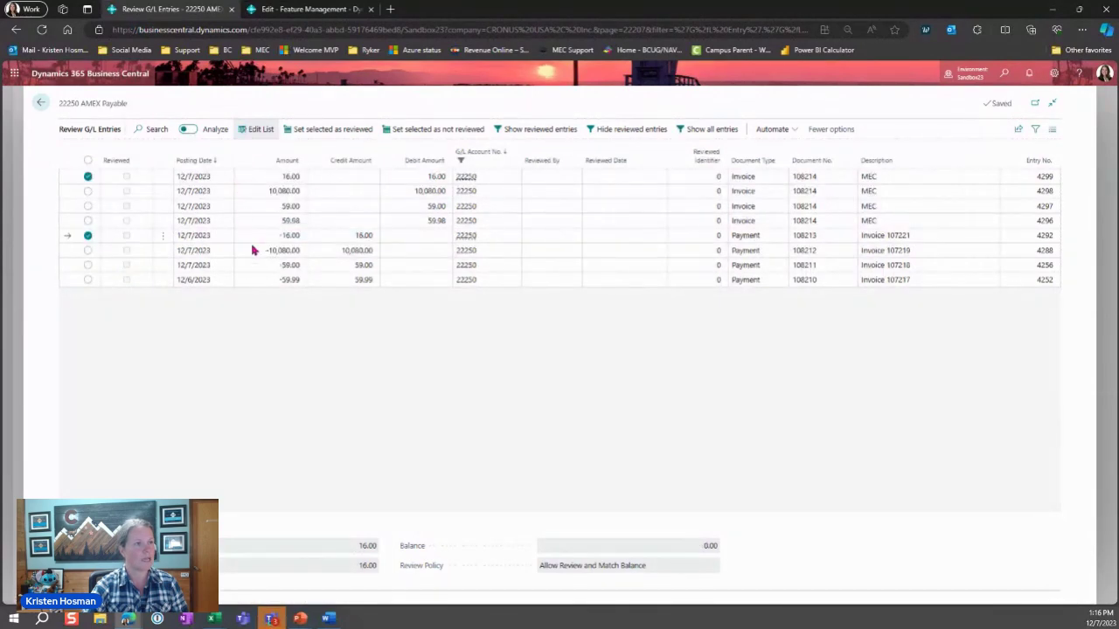
key("Down")
key("Up")
key("Up")
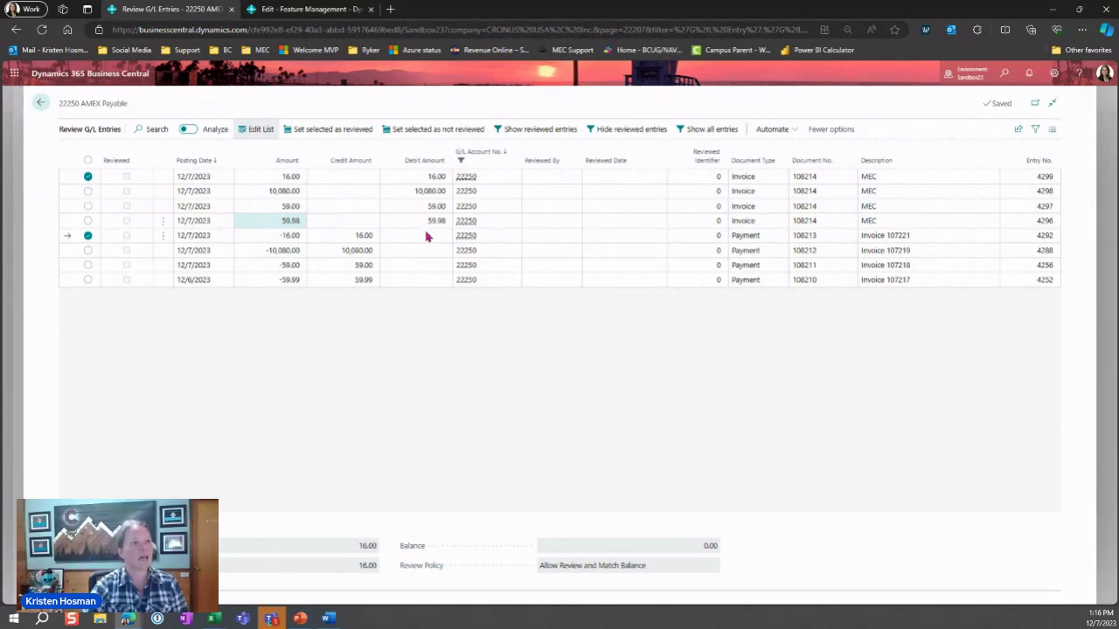
left_click(346, 137)
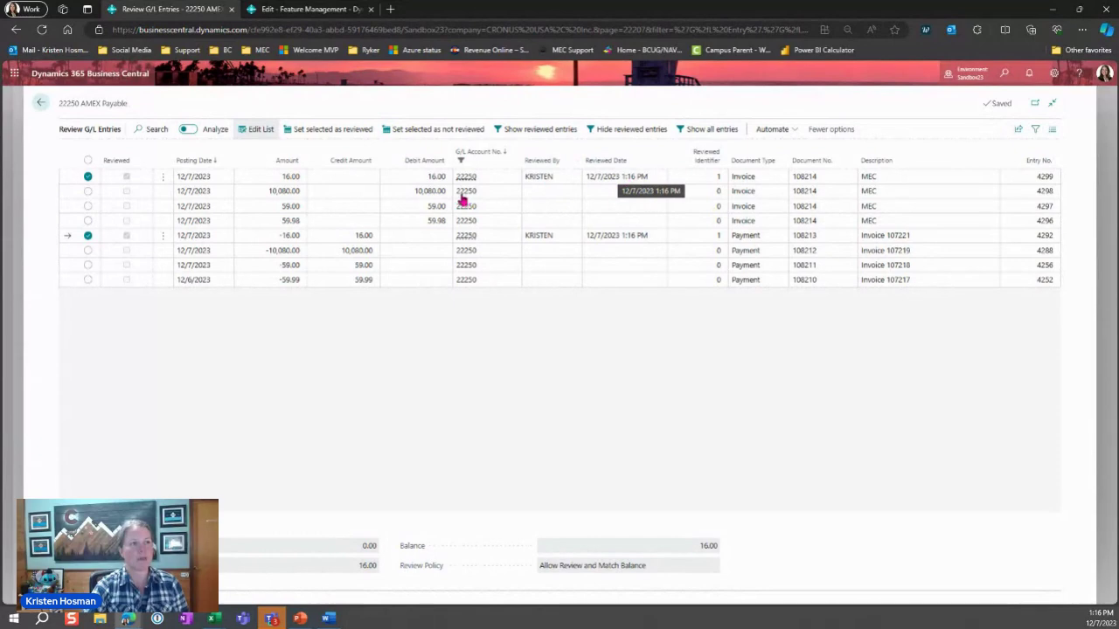
Mark the 10,080.00 invoice entry and the matching -10,080.00 payment entry for Invoice 107219 as reviewed.
left_click(433, 194)
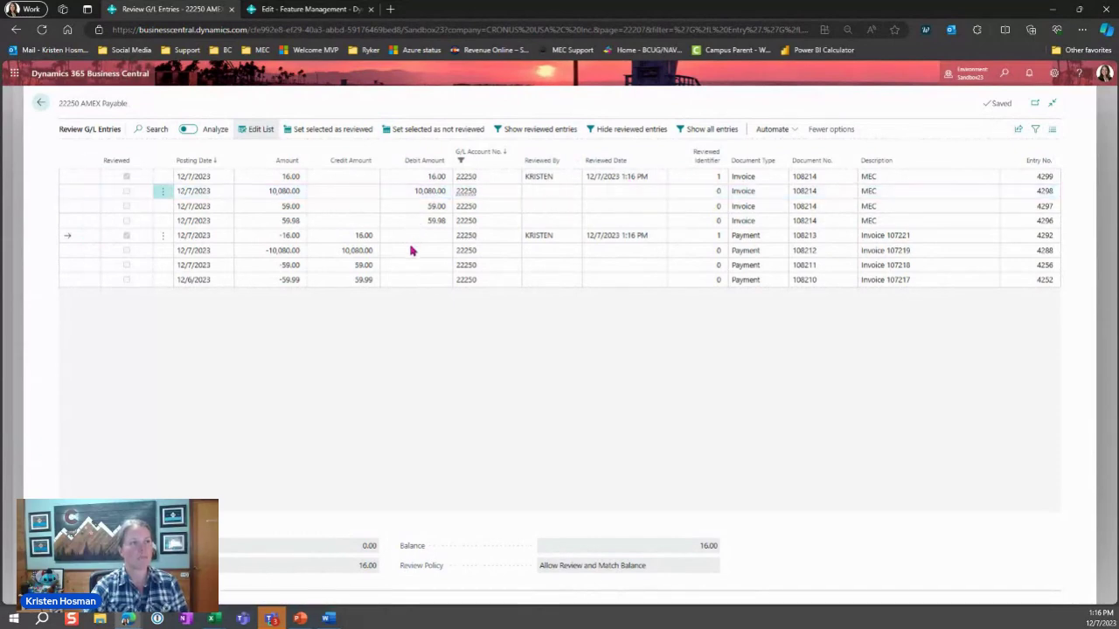
left_click(403, 252, "ctrl")
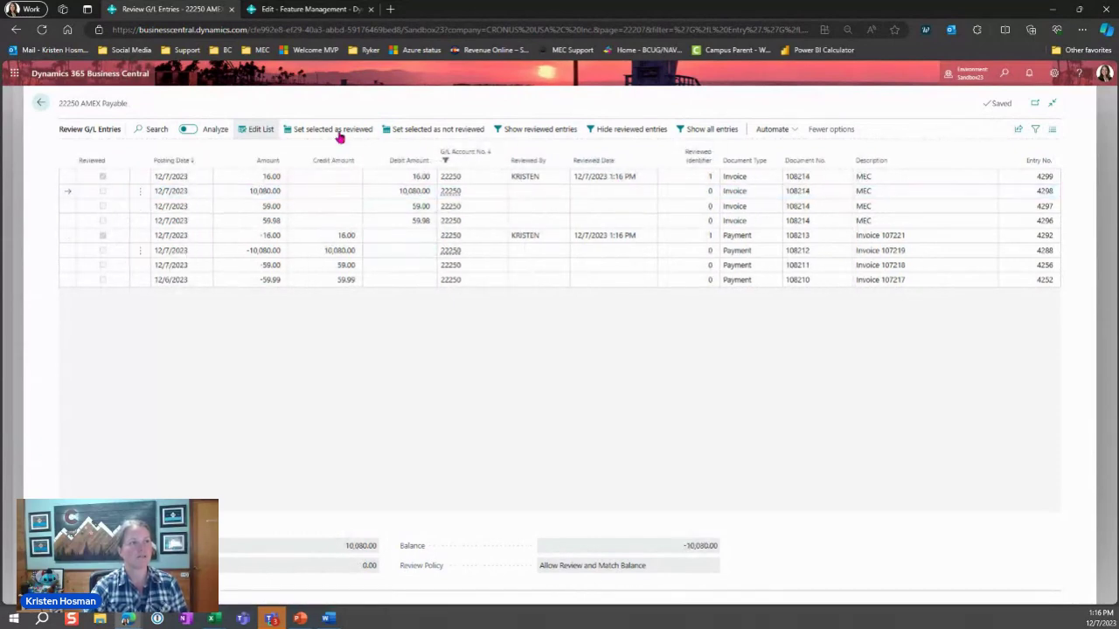
left_click(339, 133)
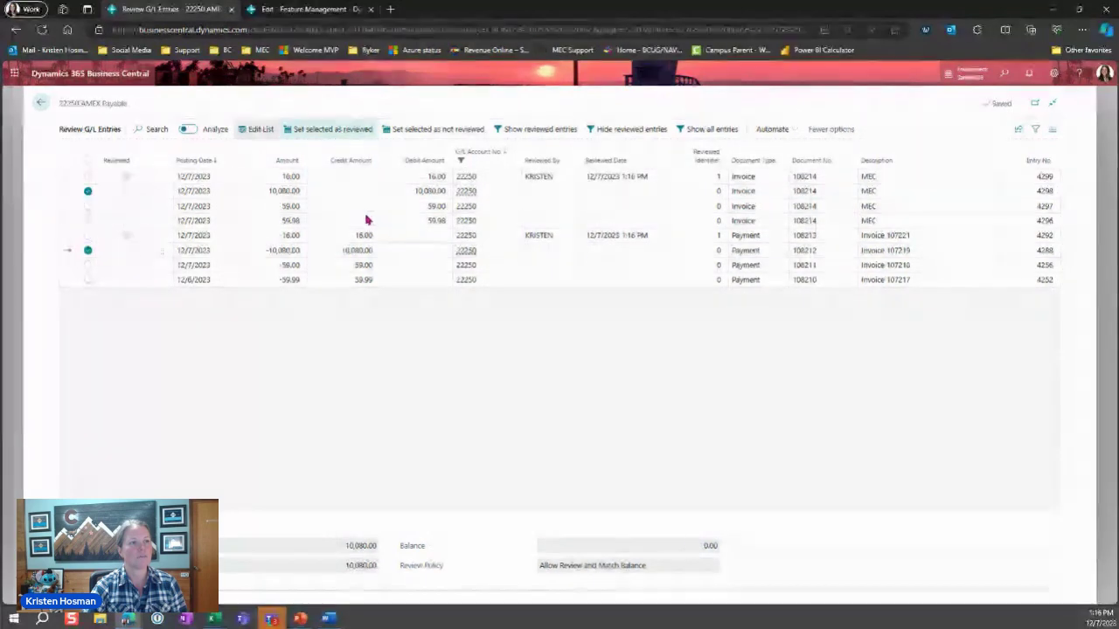
Mark the 59.00 invoice entry and the matching -59.00 payment entry for Invoice 107218 as reviewed.
left_click(353, 207)
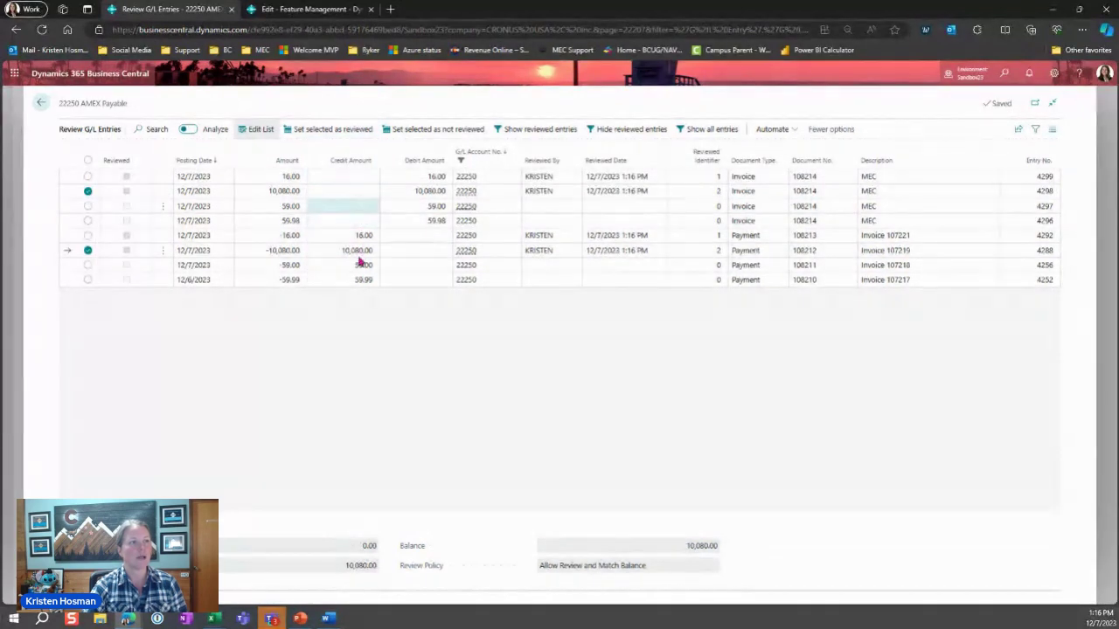
left_click(343, 266)
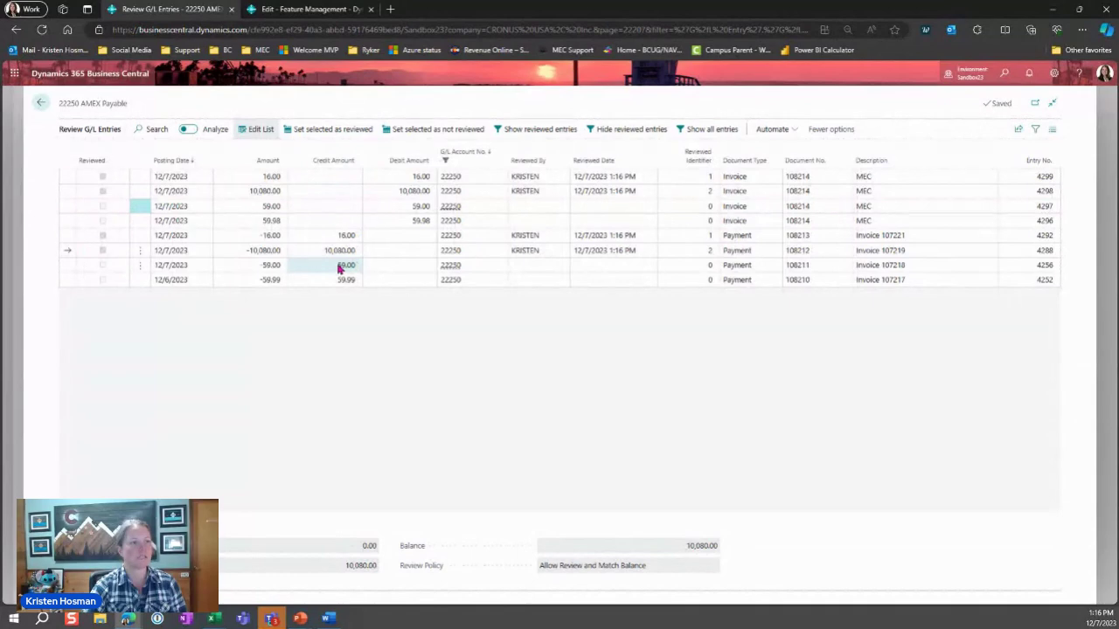
left_click(291, 131)
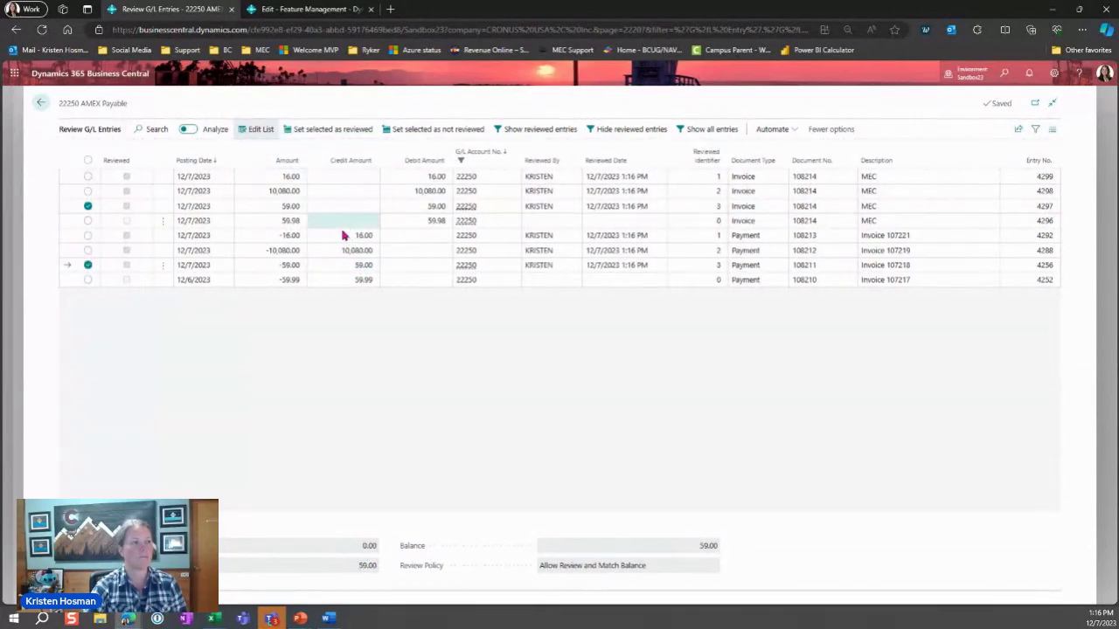
Try to mark the 59.98 invoice entry and the -59.99 payment entry for Invoice 107217 as reviewed.
left_click(344, 225)
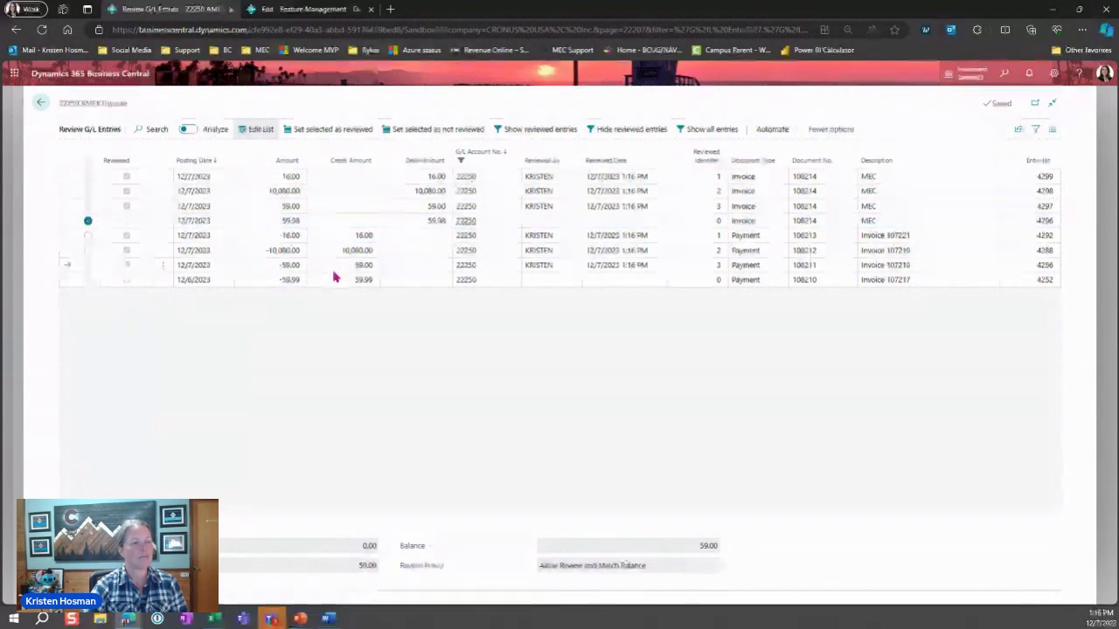
left_click(335, 276)
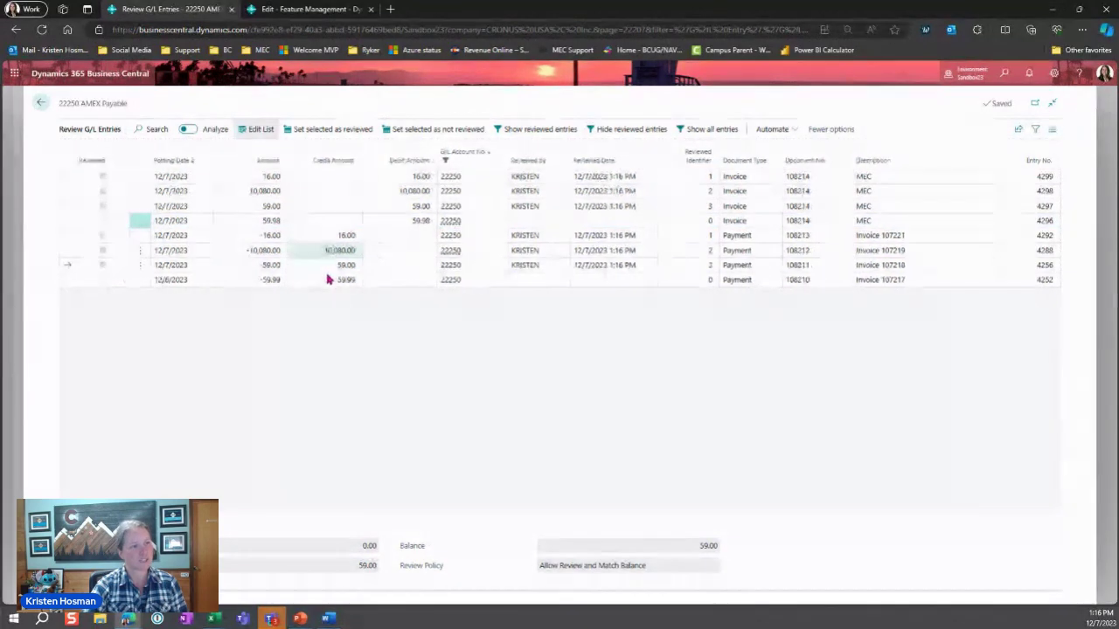
left_click(330, 133)
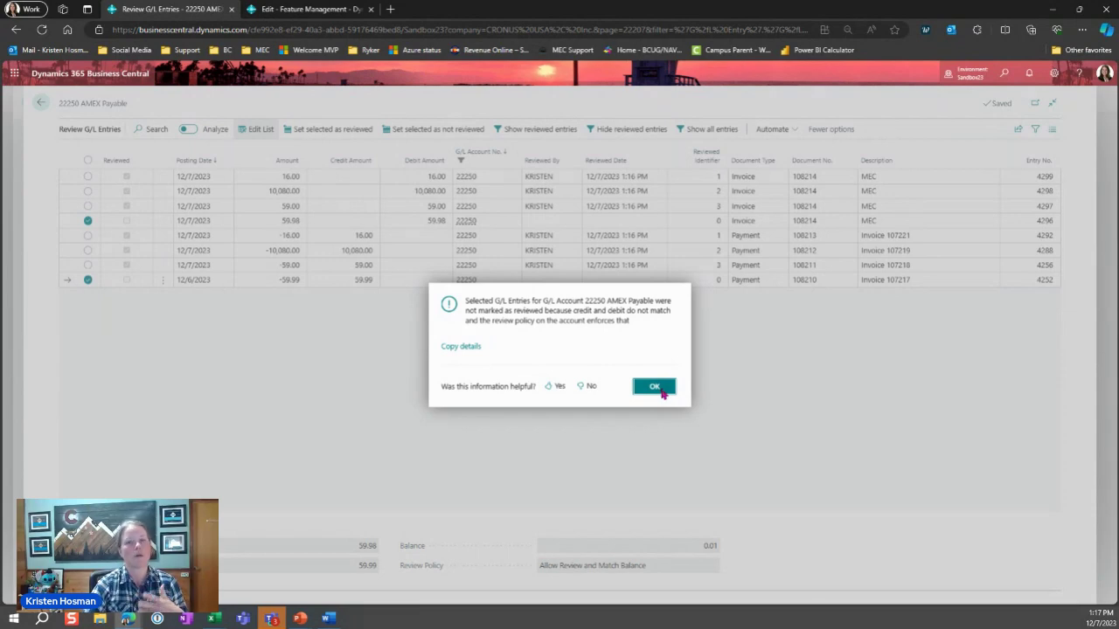
left_click(654, 387)
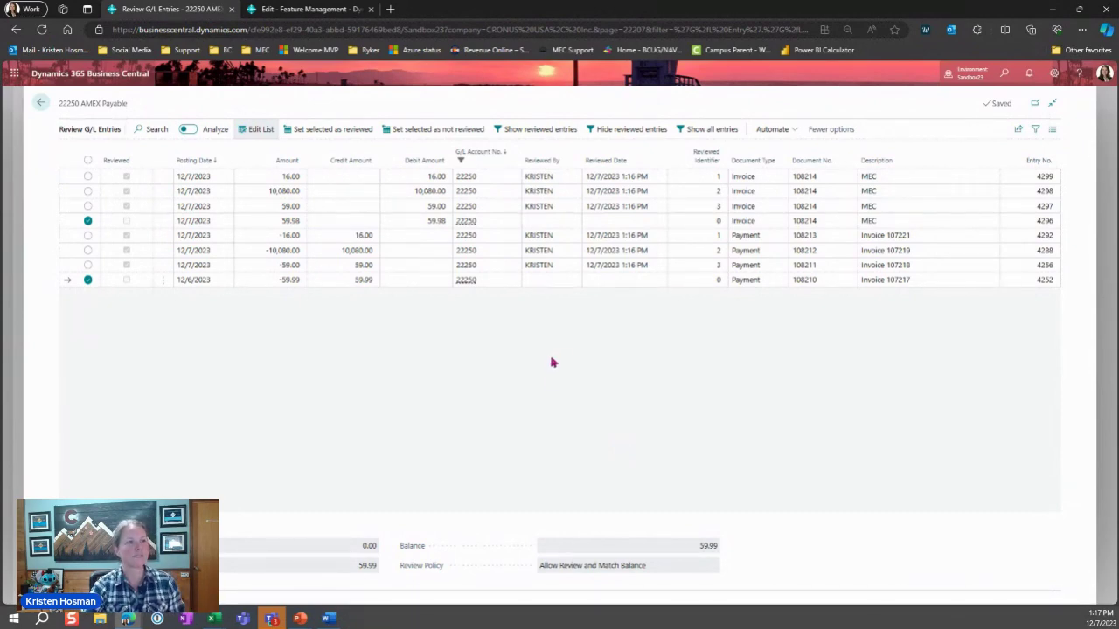
Hide the reviewed entries to view only the open ones, and return to the chart of accounts.
left_click(642, 131)
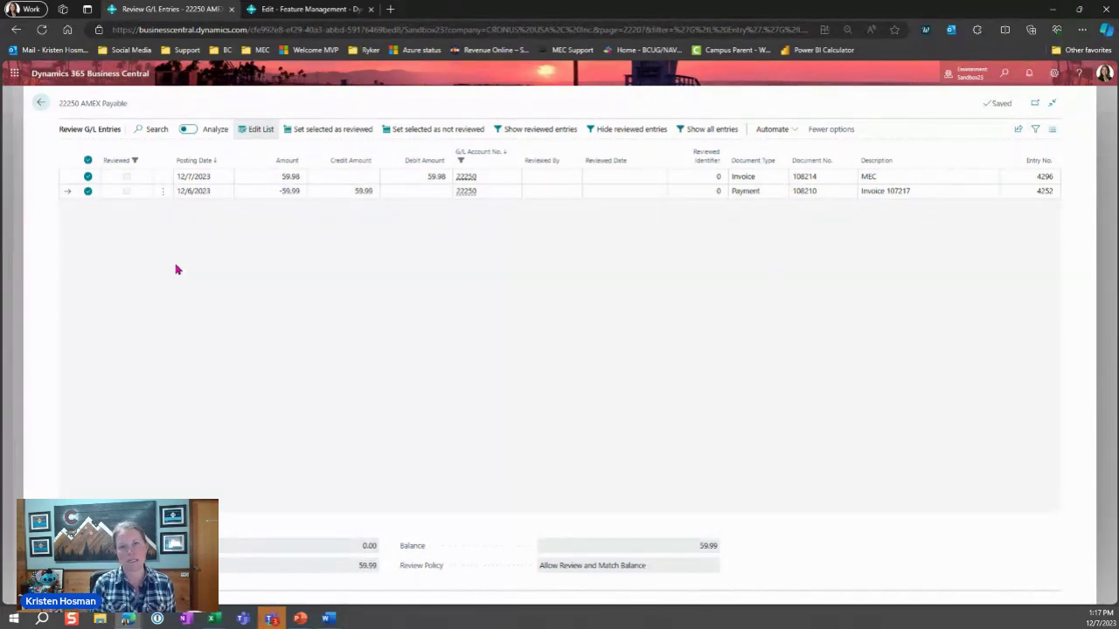
left_click(40, 105)
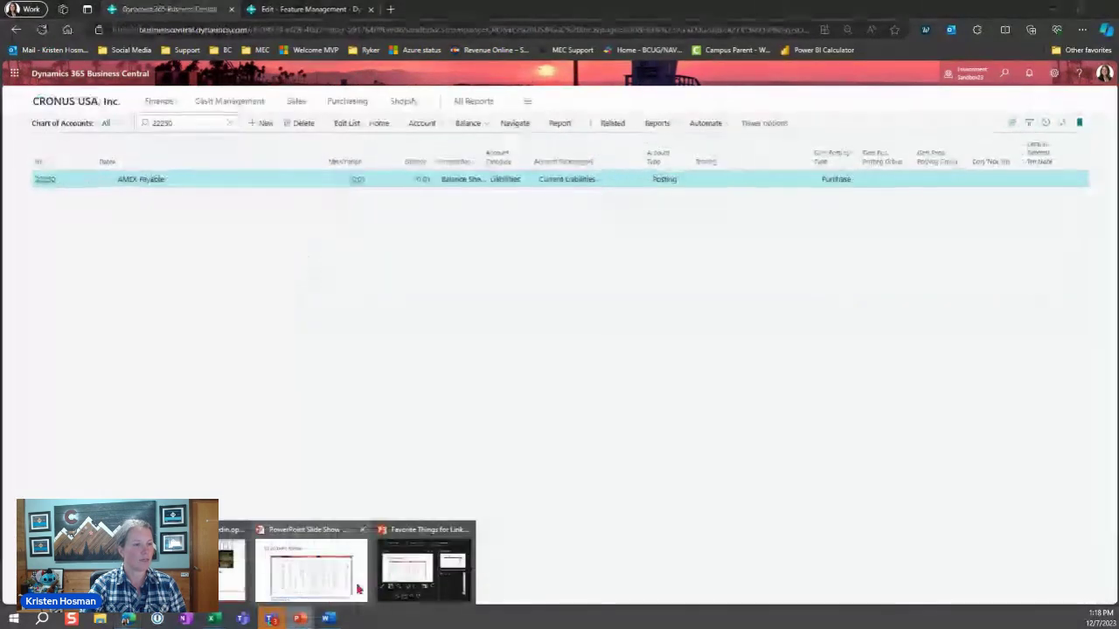
Switch to the PowerPoint slide show, advance to the Add field to page slide, and return to Business Central.
left_click(392, 571)
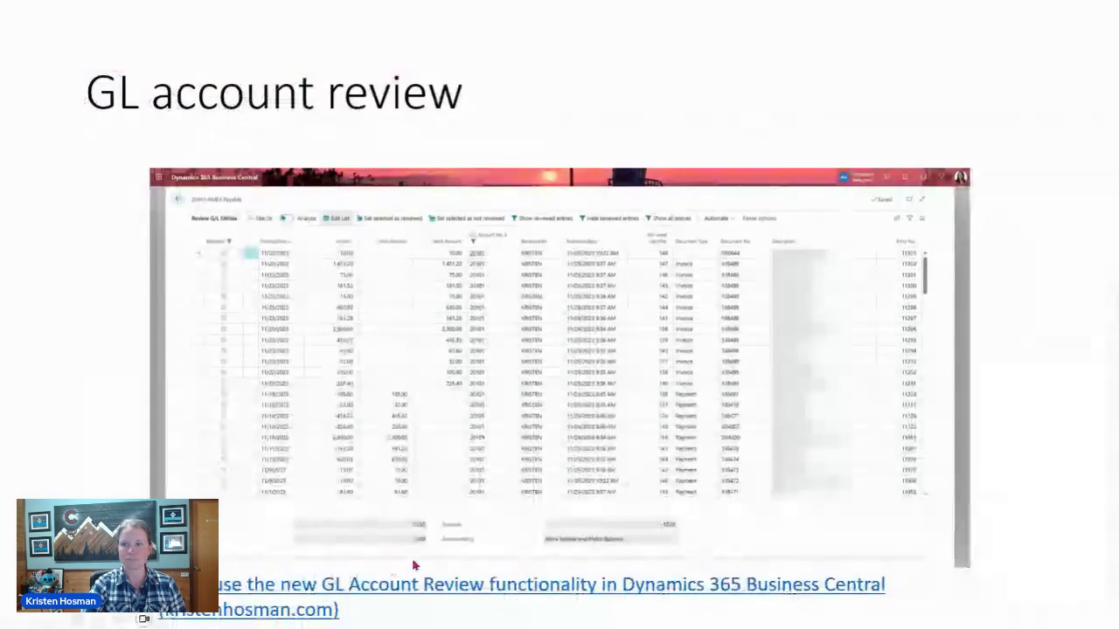
key("Right")
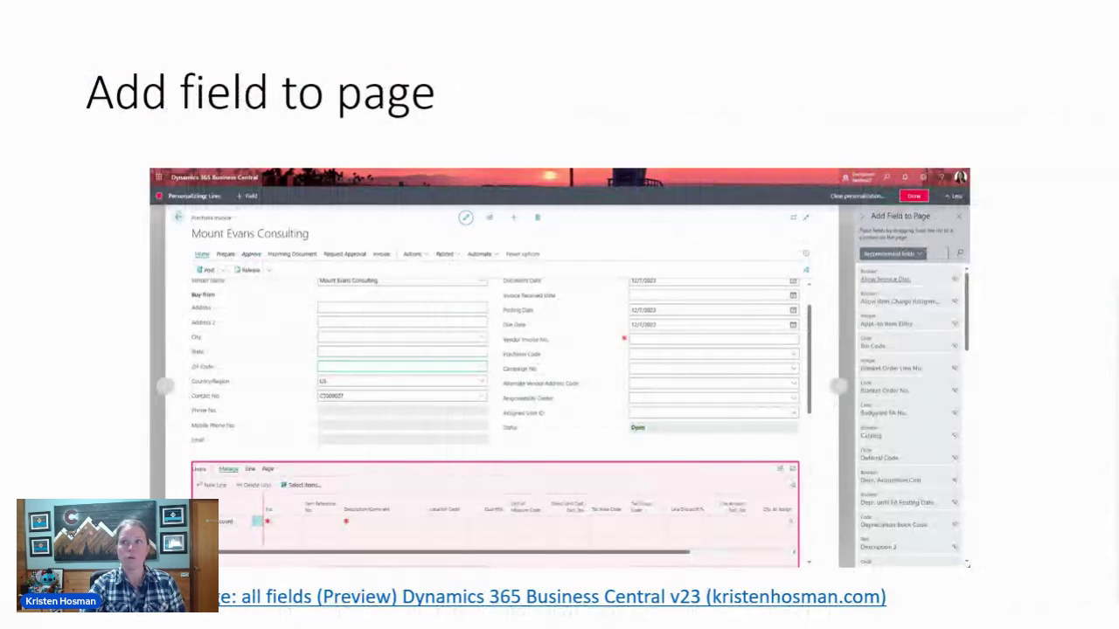
key("alt+Tab")
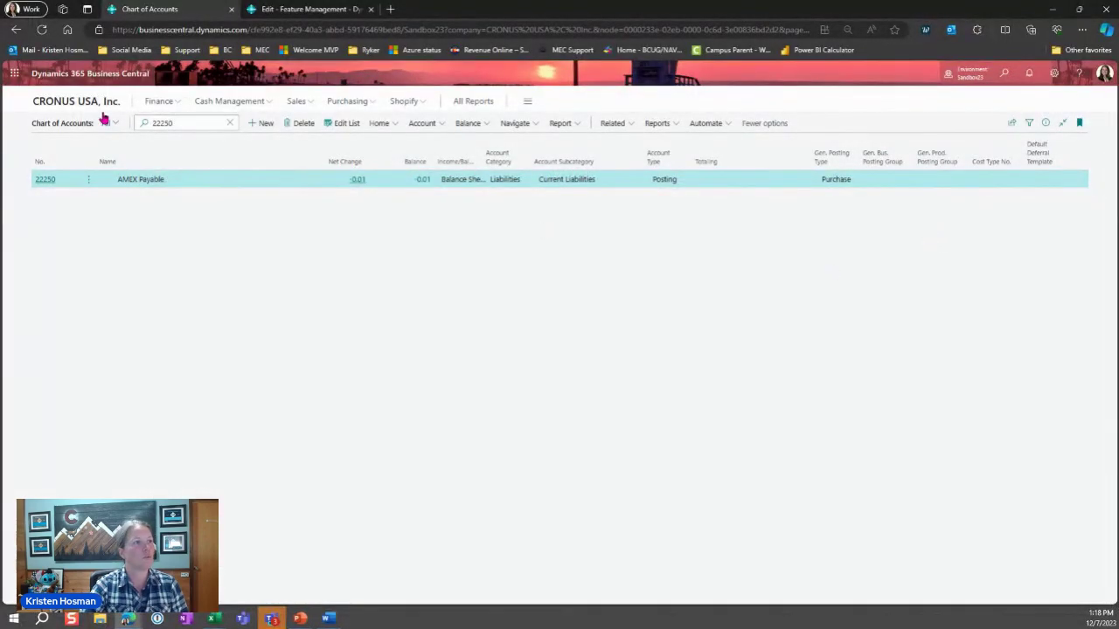
Return to the home page, create a new purchase invoice and expand its General section.
left_click(88, 103)
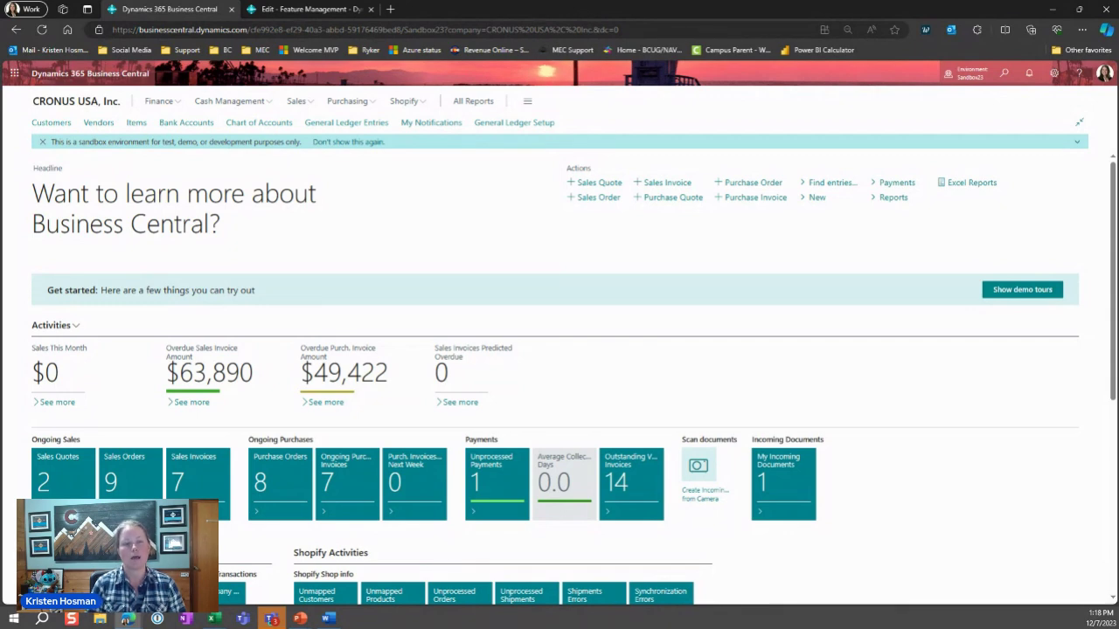
left_click(740, 201)
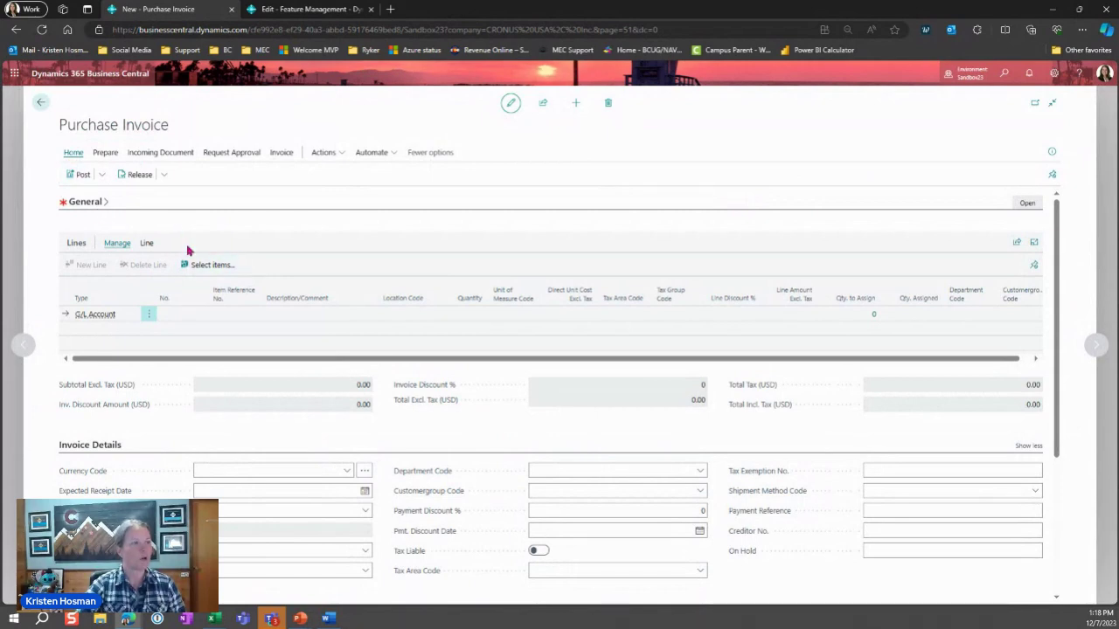
left_click(88, 202)
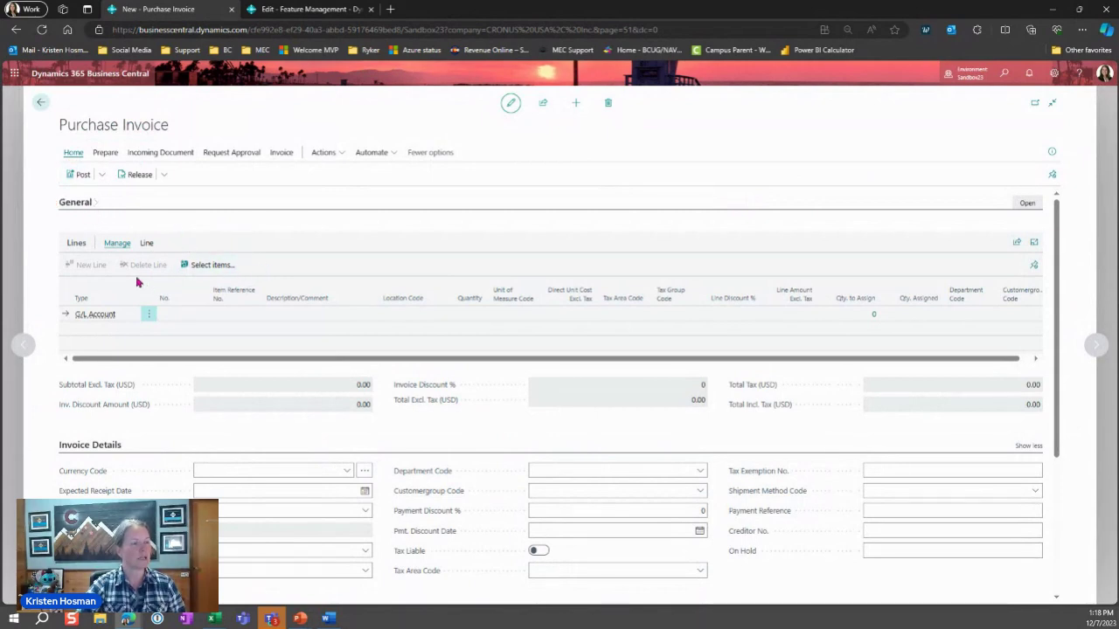
Set the purchase invoice's vendor to MEC, Mount Evans Consulting.
left_click(223, 229)
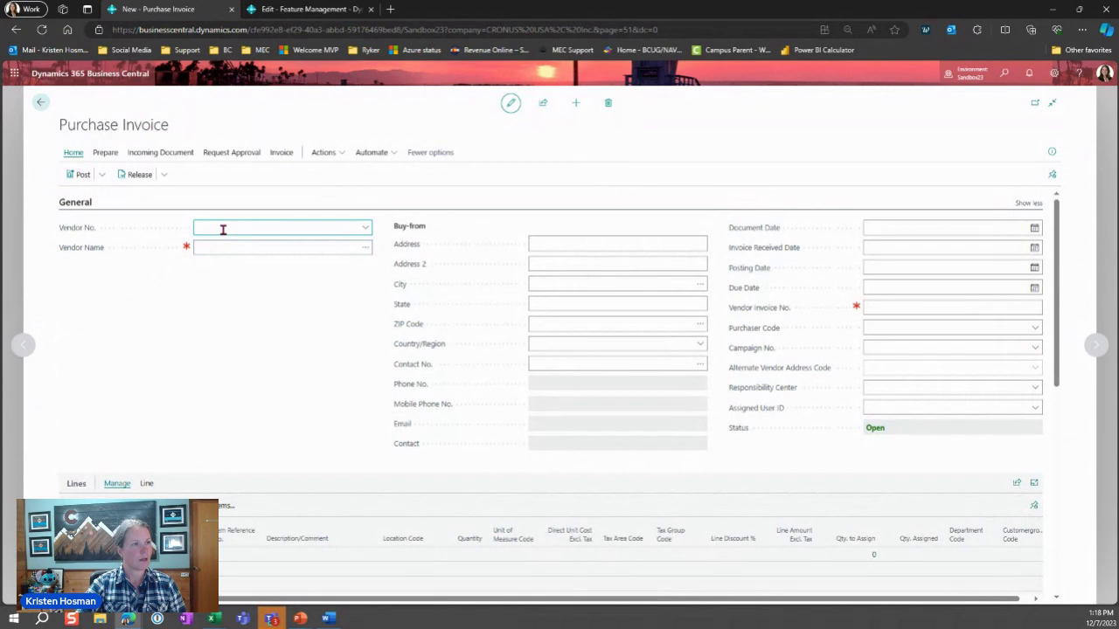
left_click(365, 229)
key("Escape")
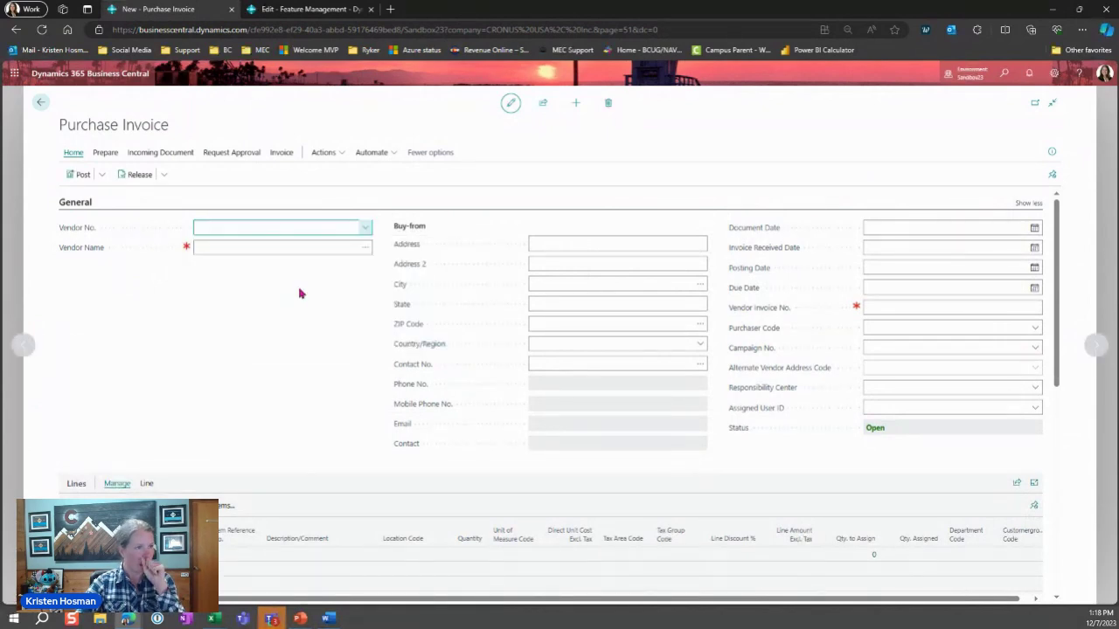
scroll(357, 228, "down", 3)
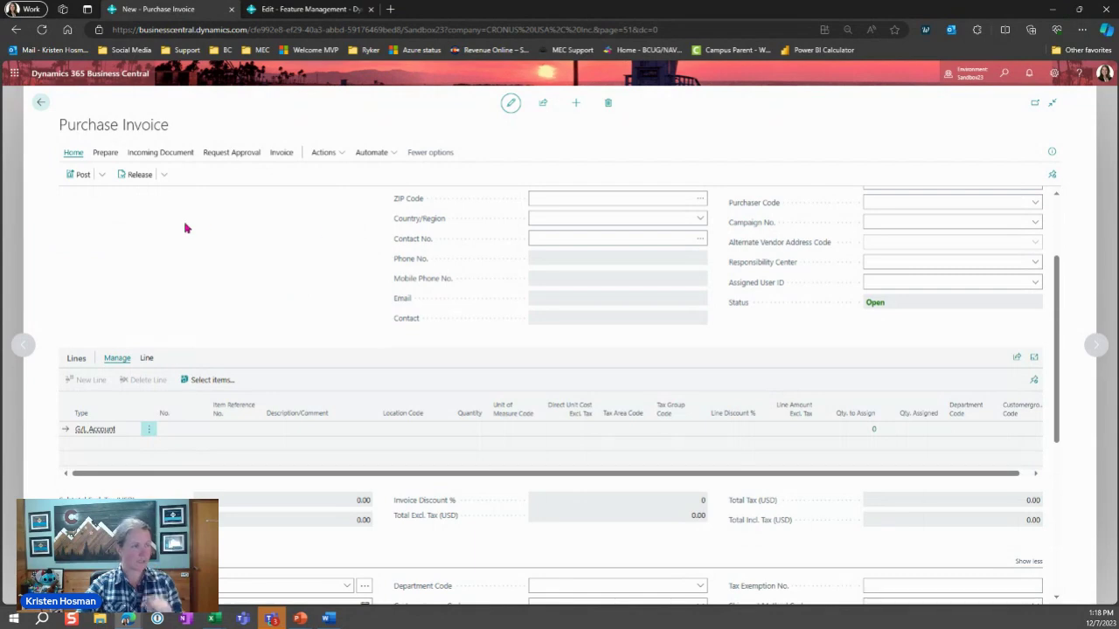
scroll(184, 228, "up", 3)
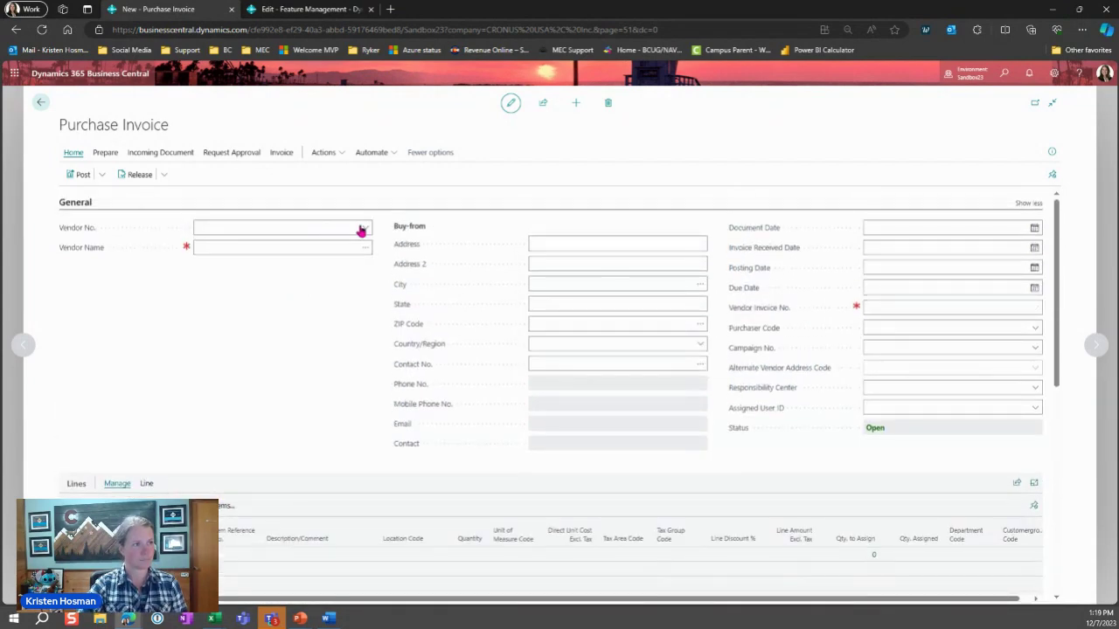
left_click(361, 230)
left_click(361, 230)
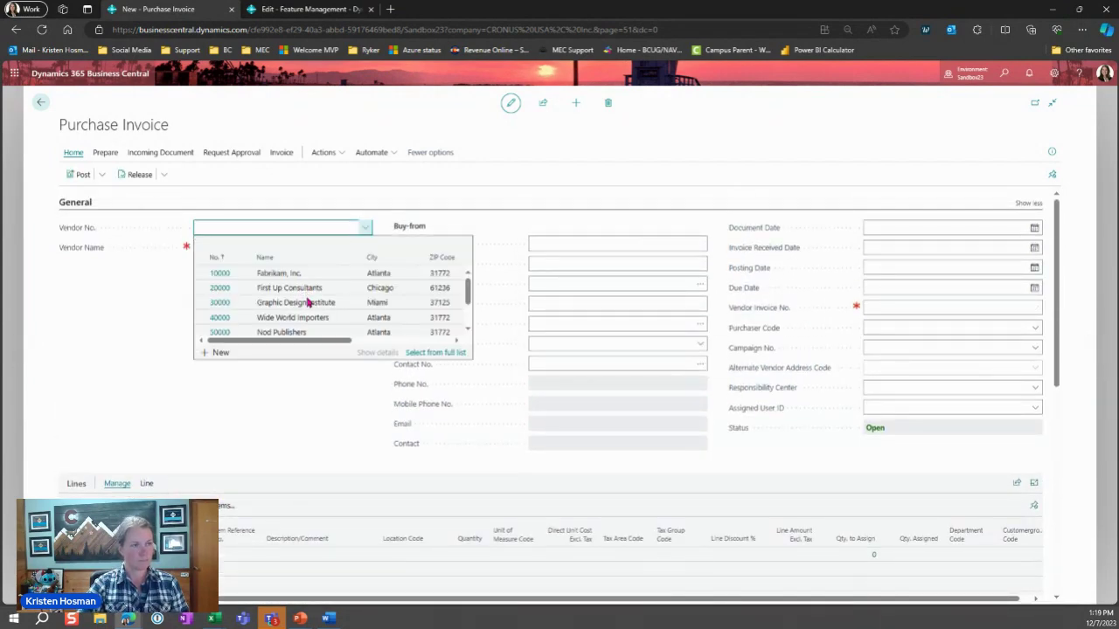
scroll(305, 300, "down", 3)
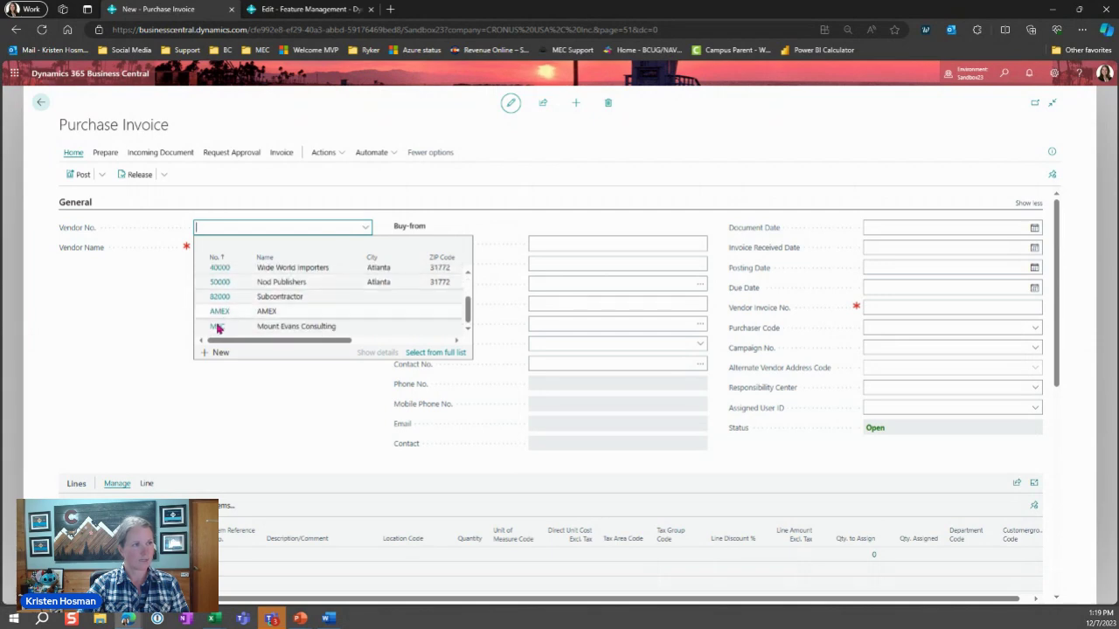
left_click(218, 327)
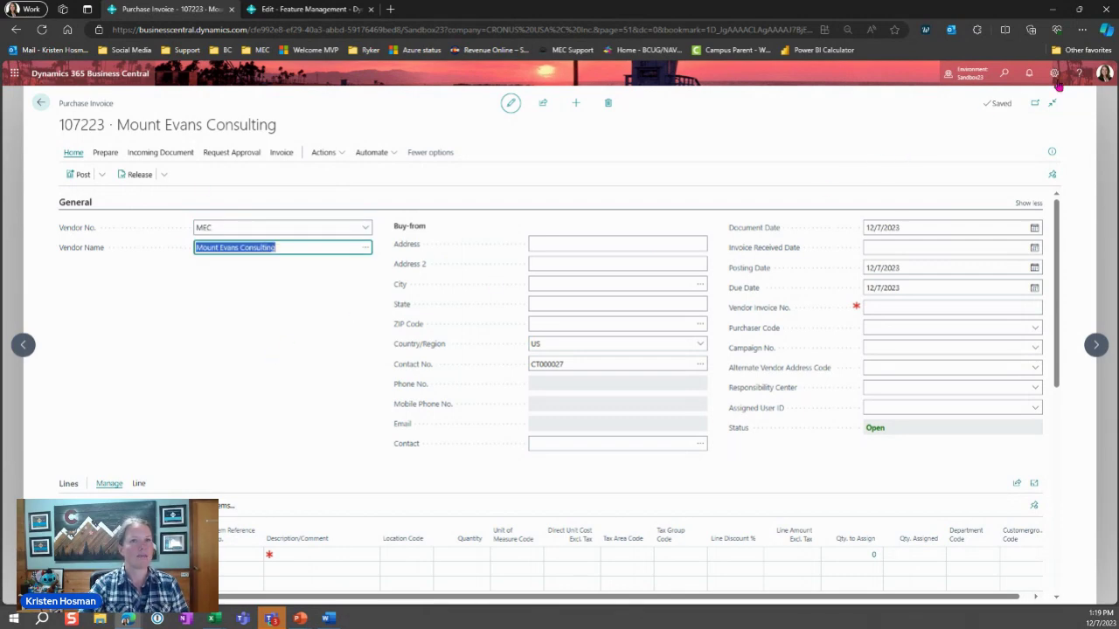
Start personalizing the purchase invoice page and show the list of fields that can be added.
left_click(1053, 73)
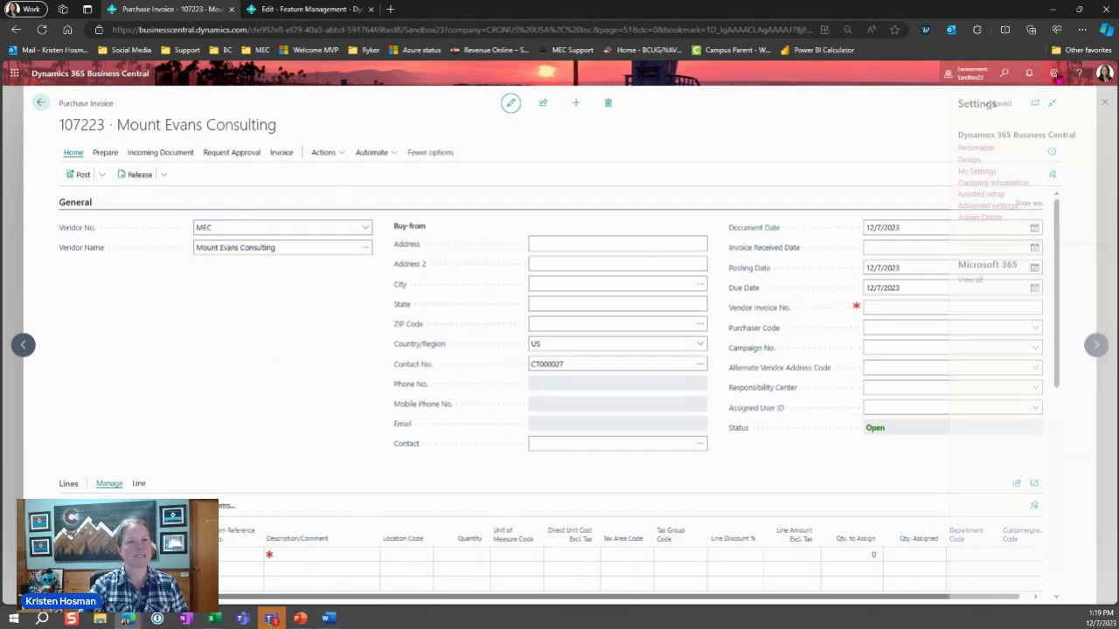
left_click(975, 149)
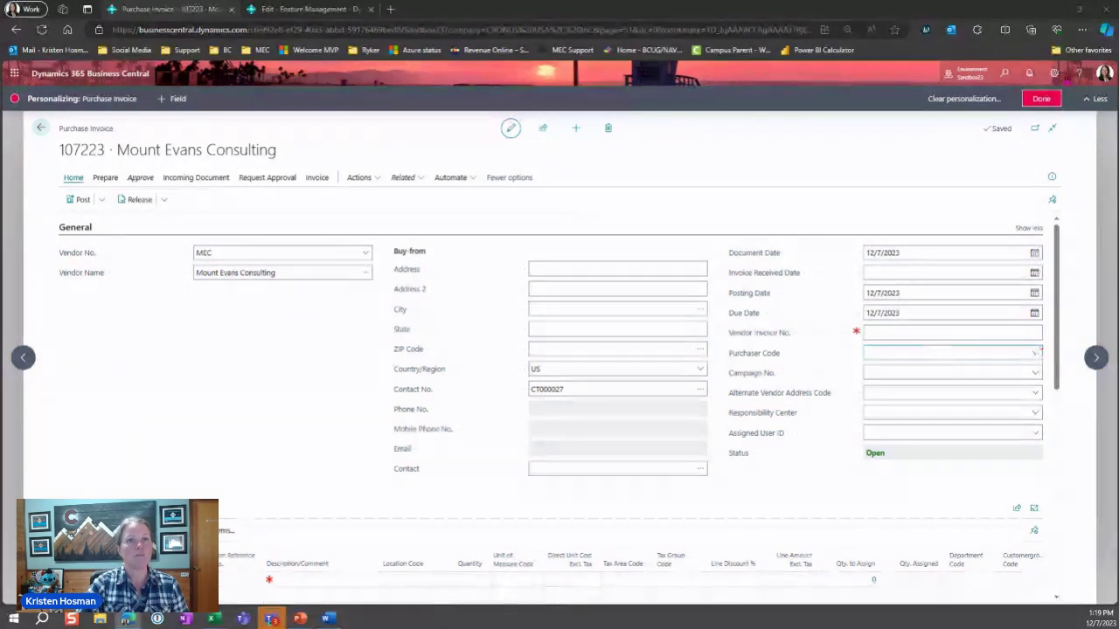
left_click(1054, 73)
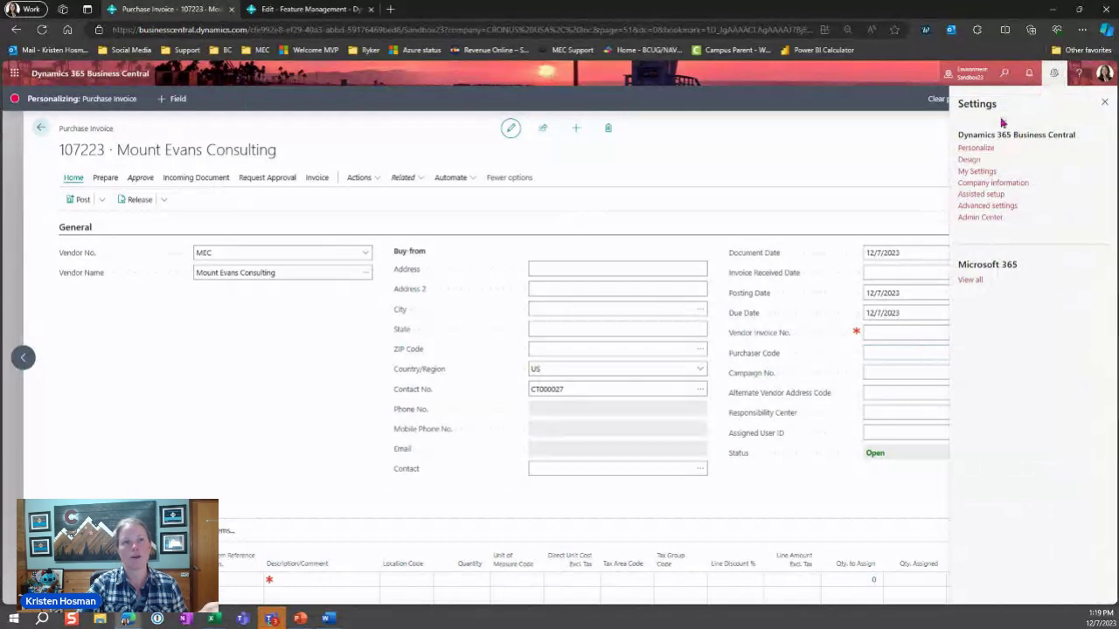
left_click(1106, 103)
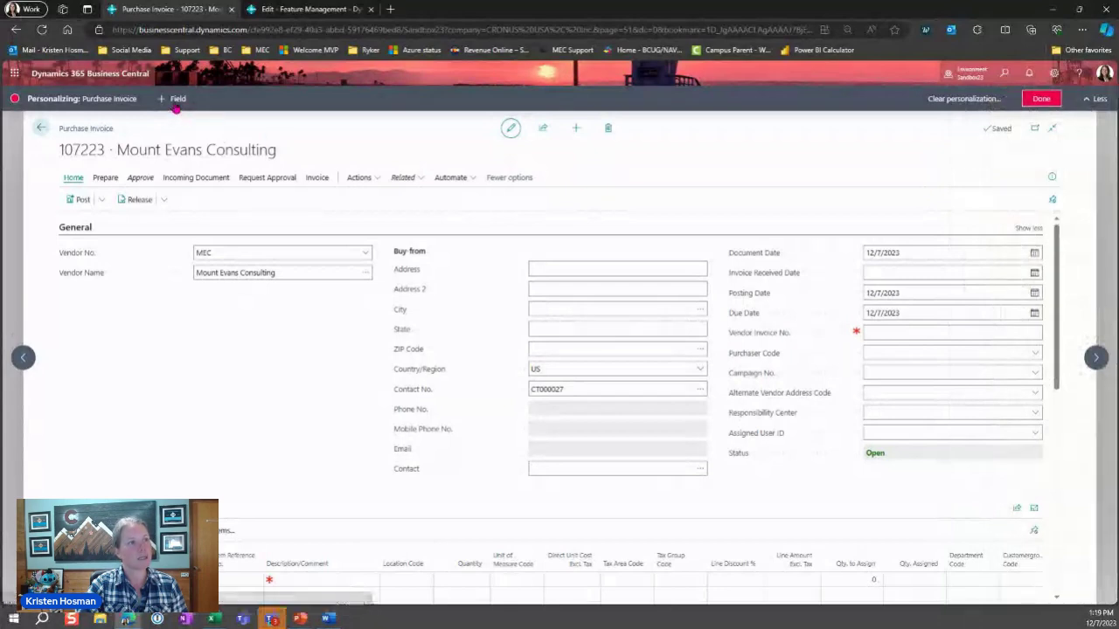
left_click(176, 101)
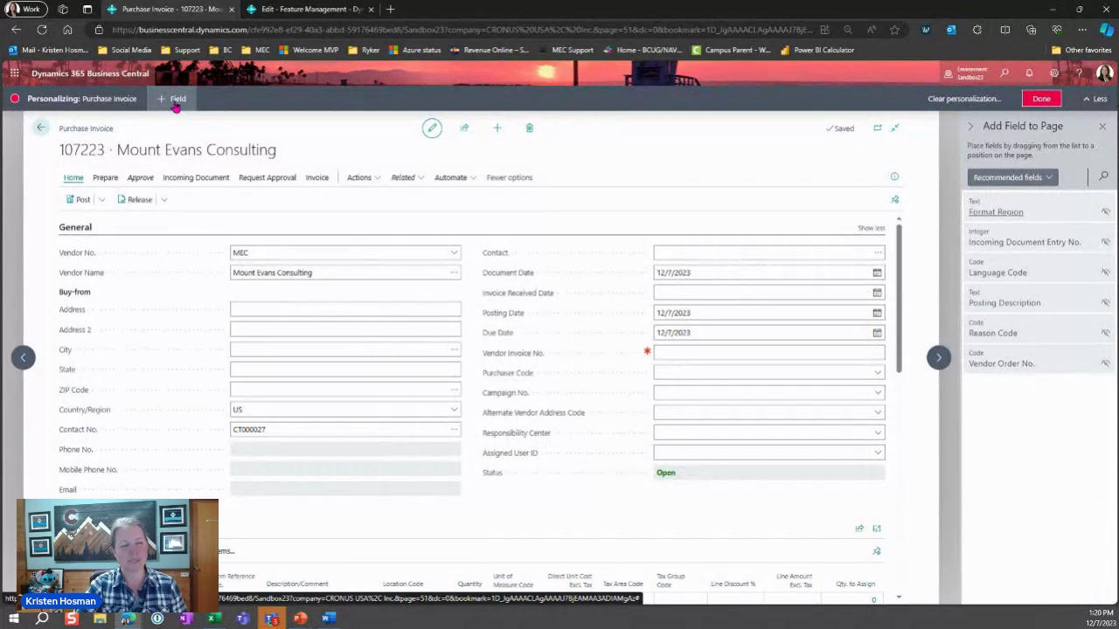
Collapse the General section, select the Lines section for adding fields, and view the advanced field filter options.
left_click(84, 229)
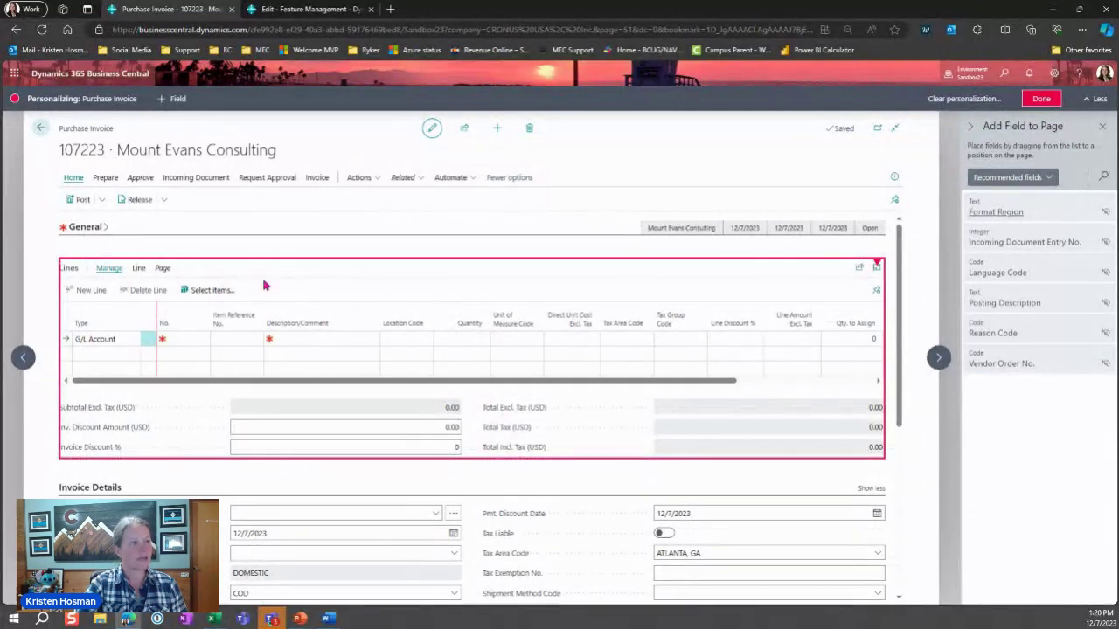
left_click(113, 270)
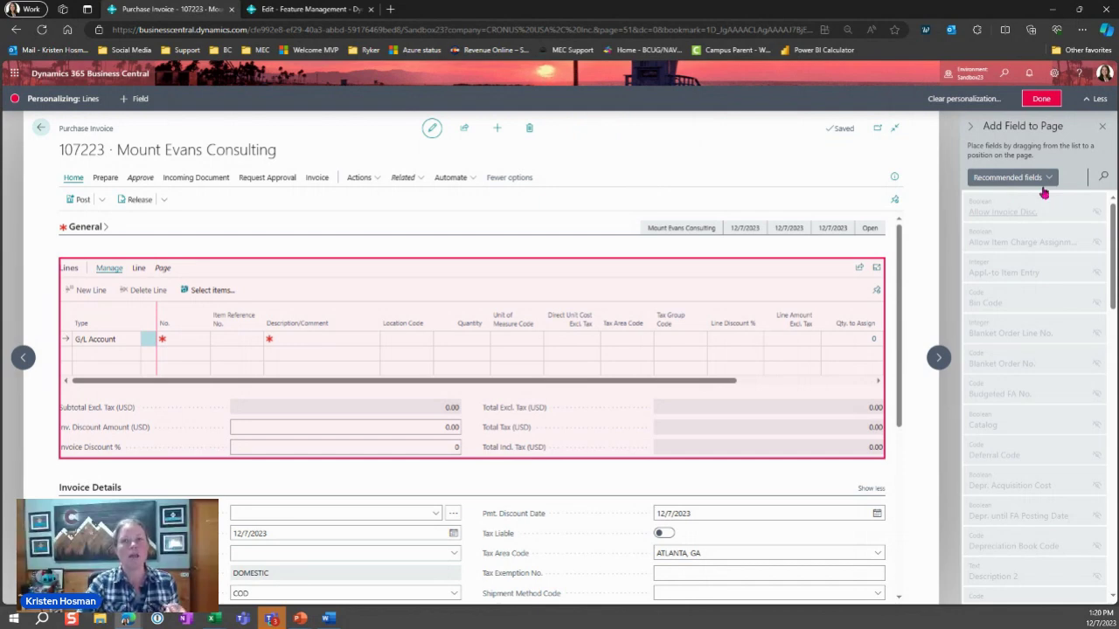
left_click(1045, 182)
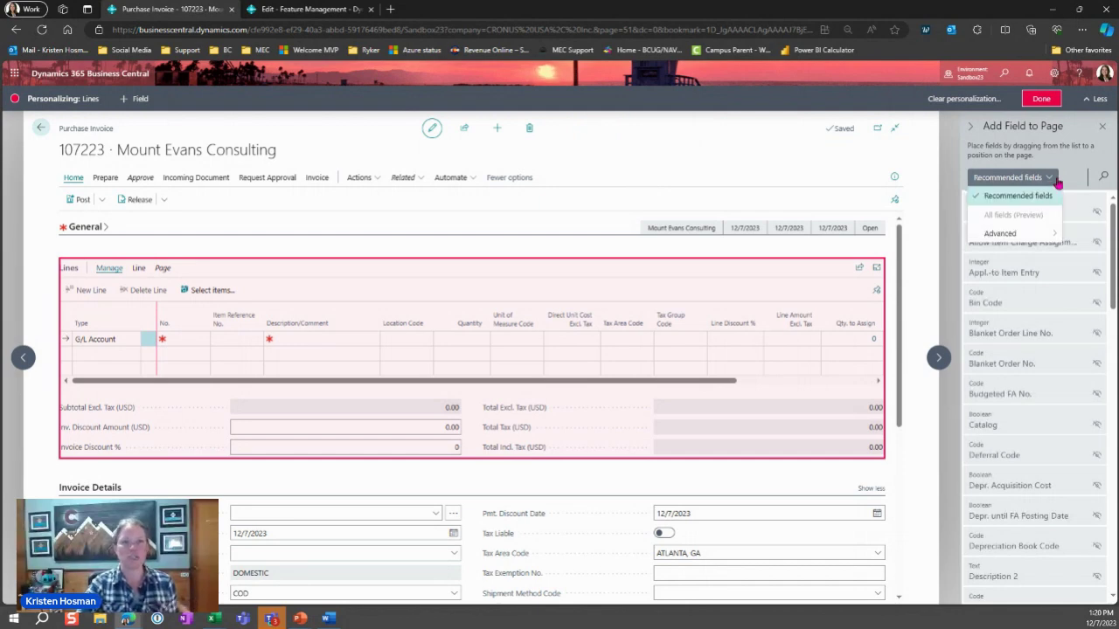
mouse_move(1044, 234)
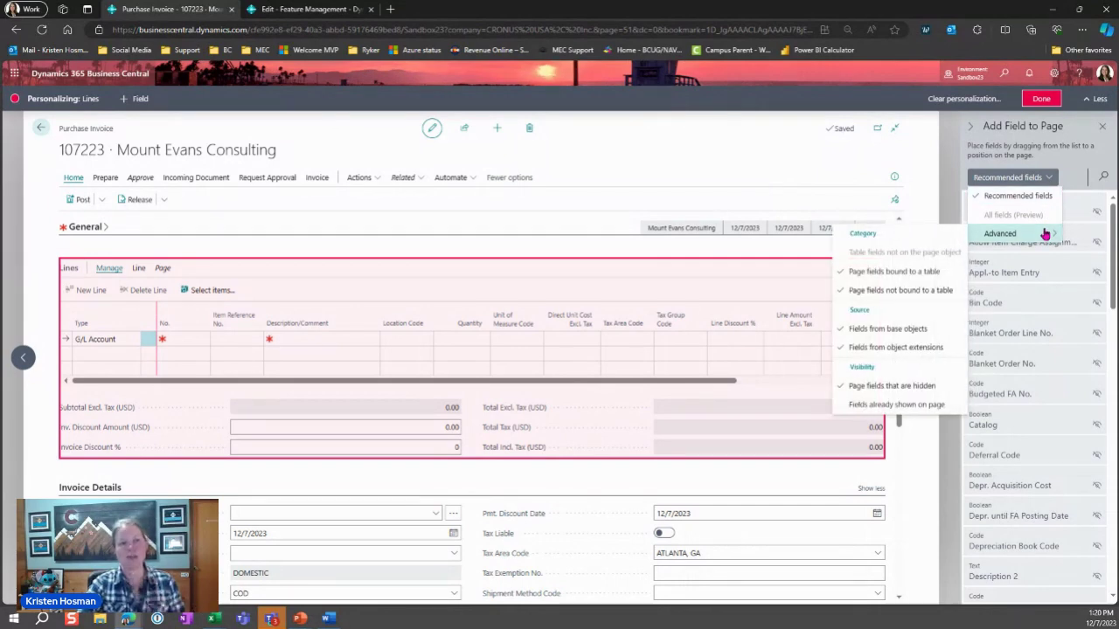
left_click(1080, 173)
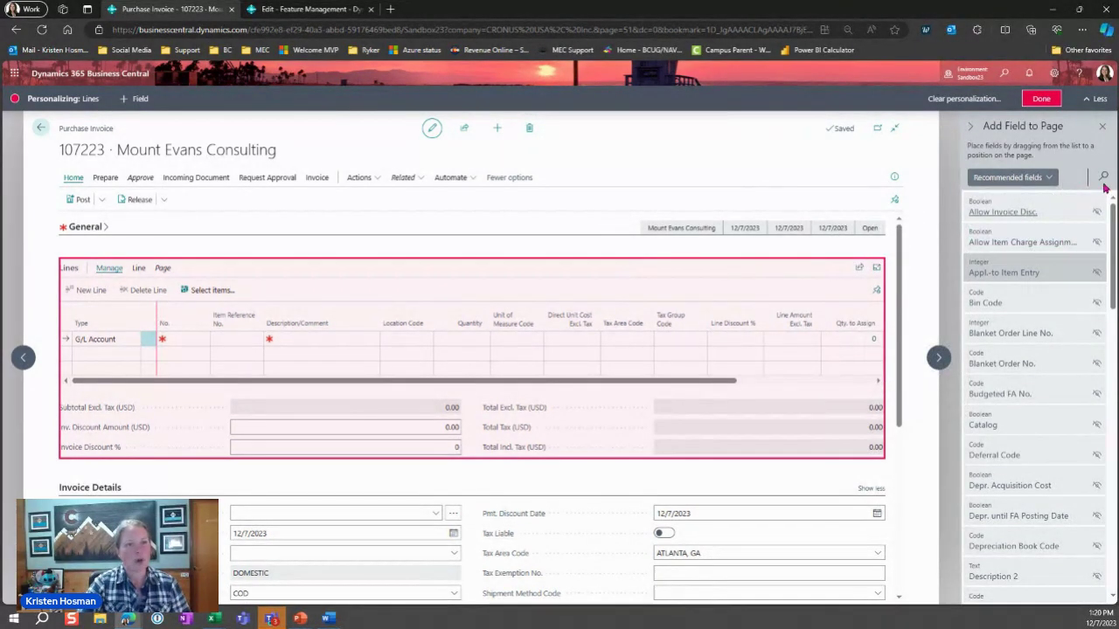
Search the available fields for "def" and add the Deferral Code column to the lines, placed after Unit of Measure Code.
left_click(1103, 178)
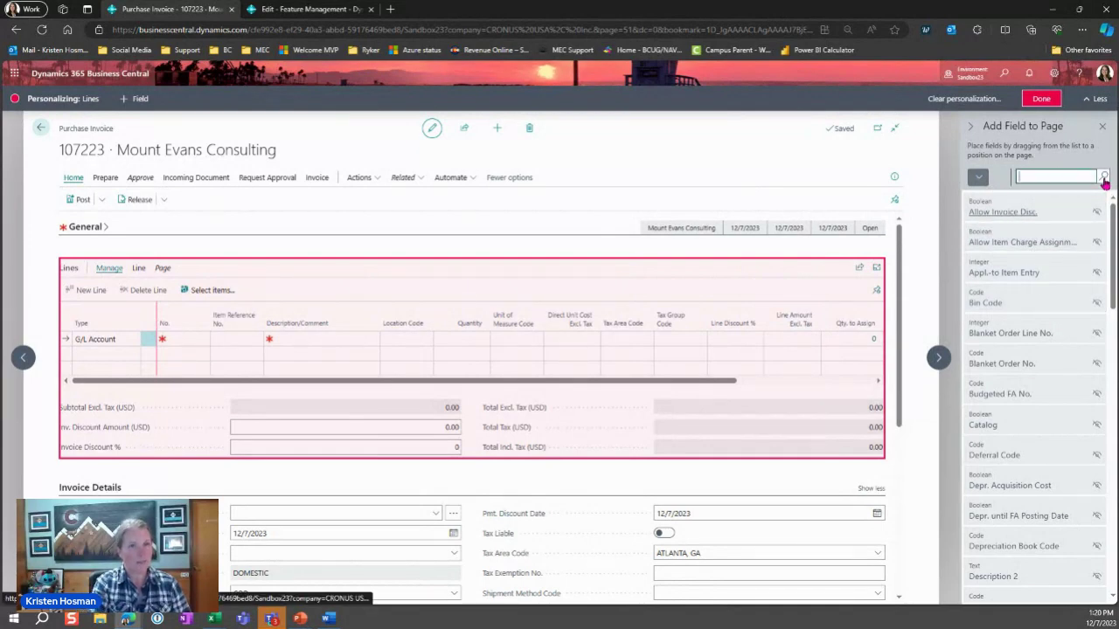
type("def")
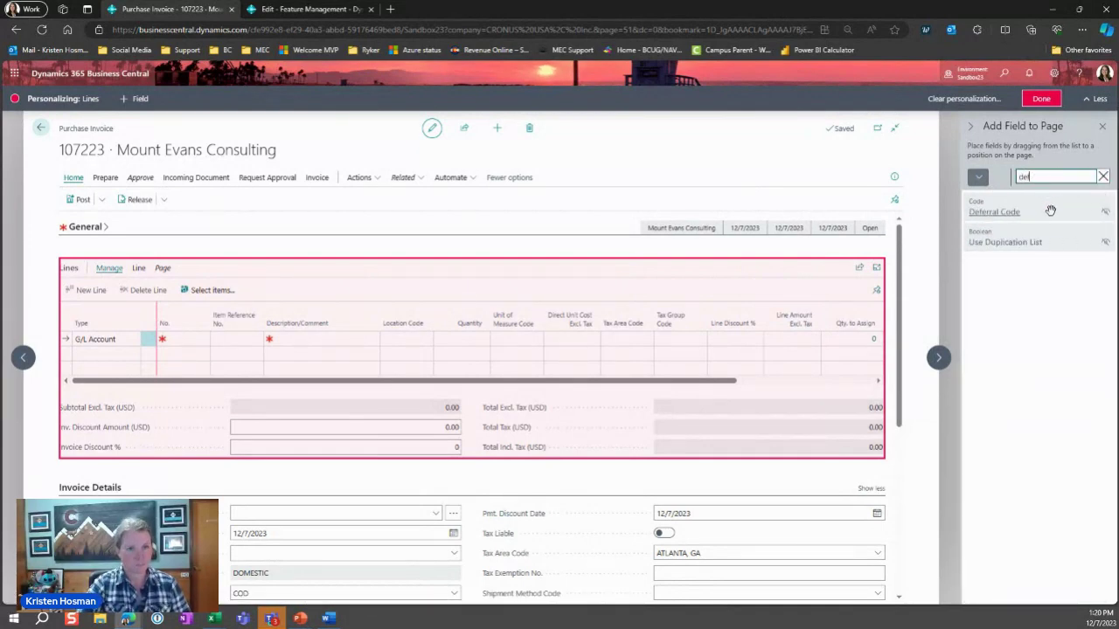
mouse_move(895, 274)
left_mouse_down()
mouse_move(879, 289)
mouse_move(713, 325)
mouse_move(489, 322)
left_mouse_up()
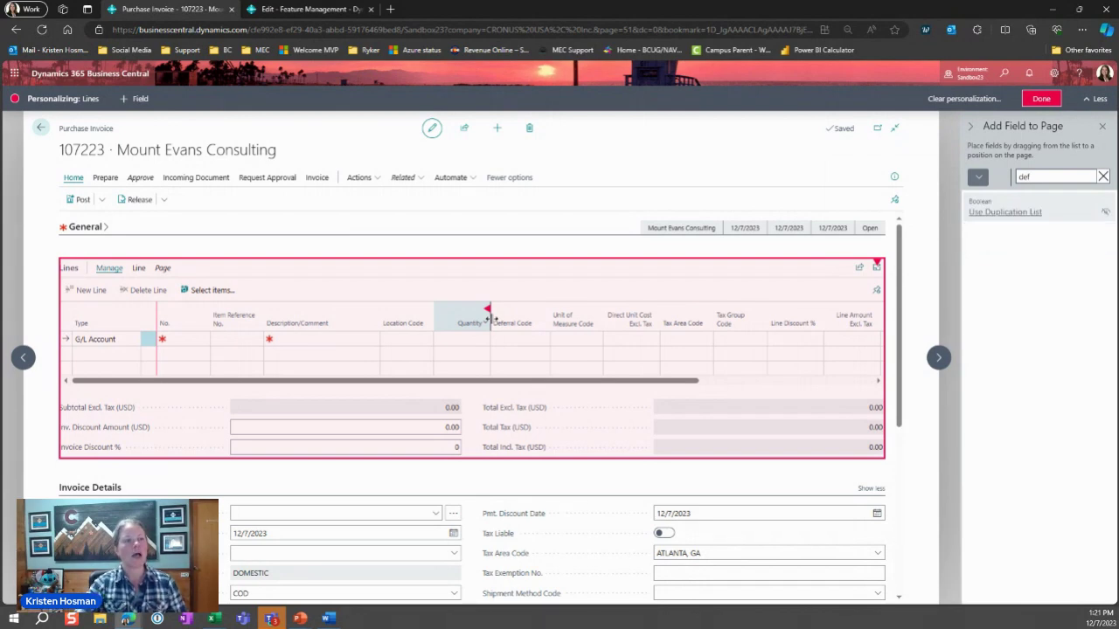
left_click_drag(530, 322, 560, 369)
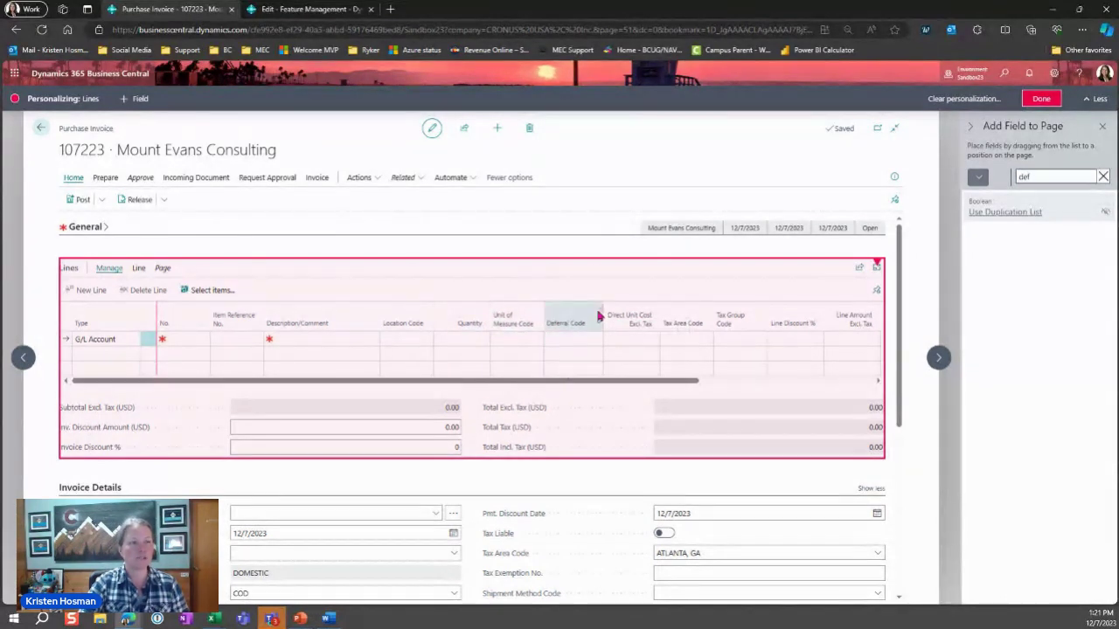
Hide the Unit of Measure Code column from the invoice lines and finish personalizing the page.
left_click(541, 312)
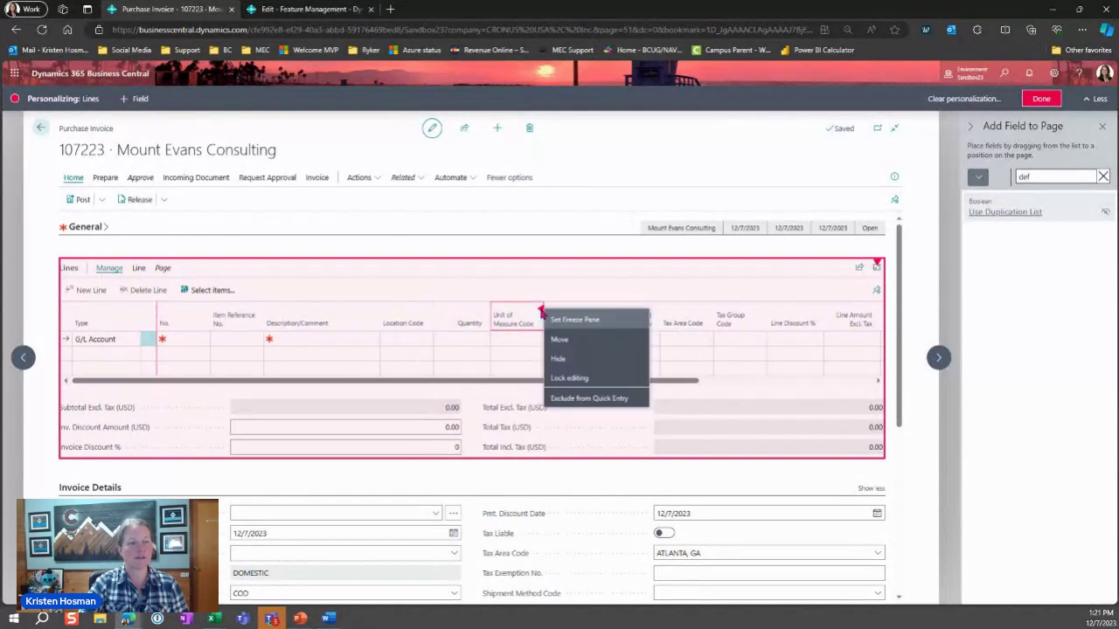
left_click(558, 360)
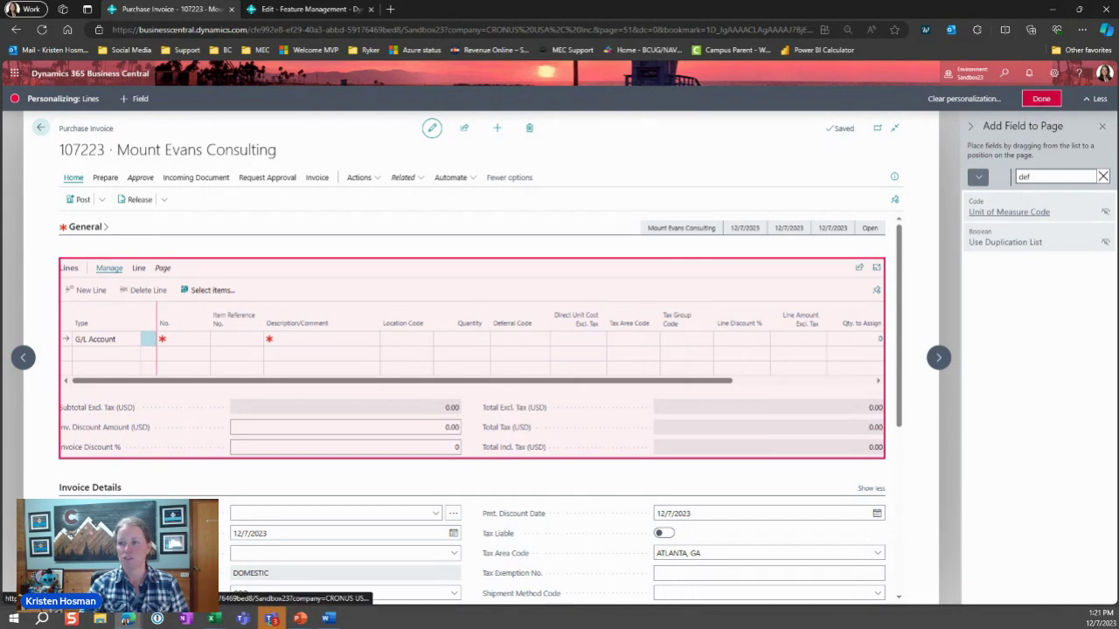
left_click(1041, 98)
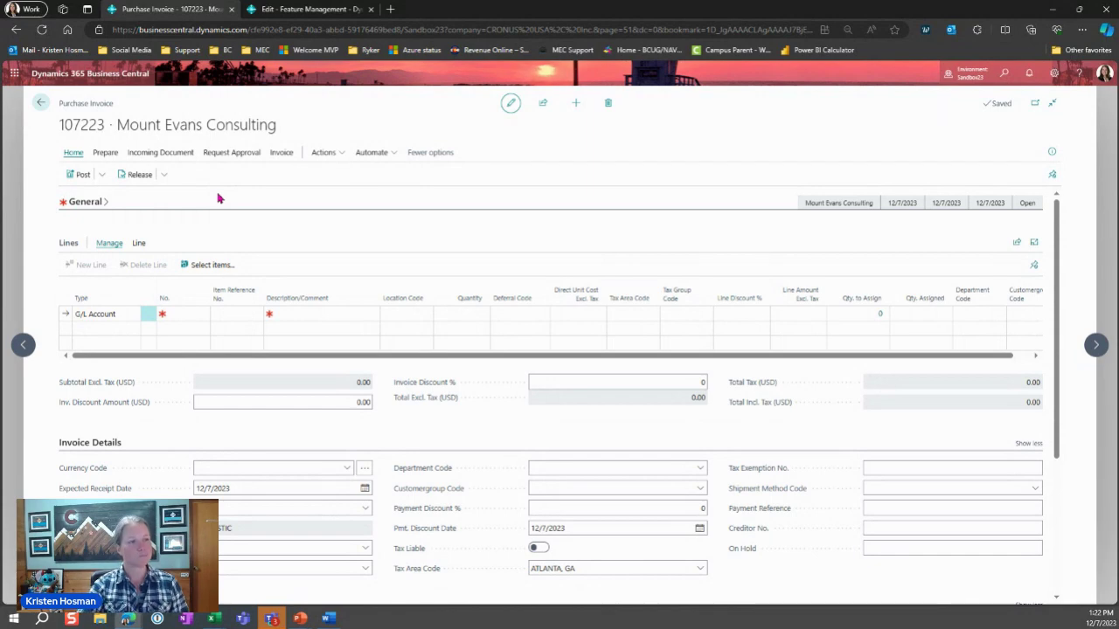
Search for "defe", go to the Deferral Templates page and open the PP OTHER template.
left_click(1005, 83)
type("defe")
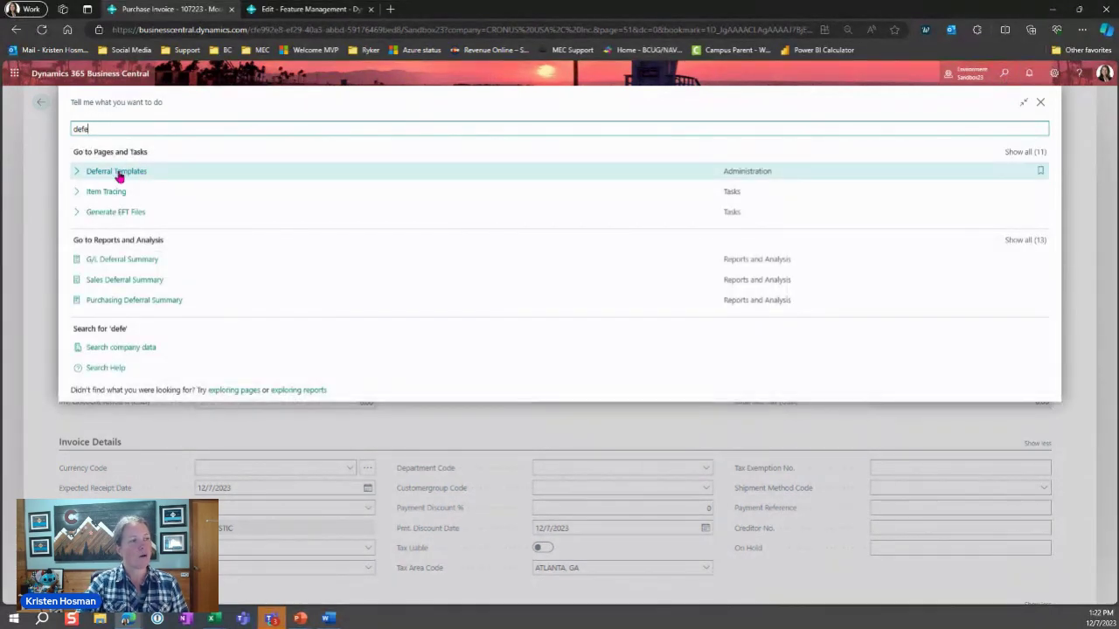
left_click(119, 174)
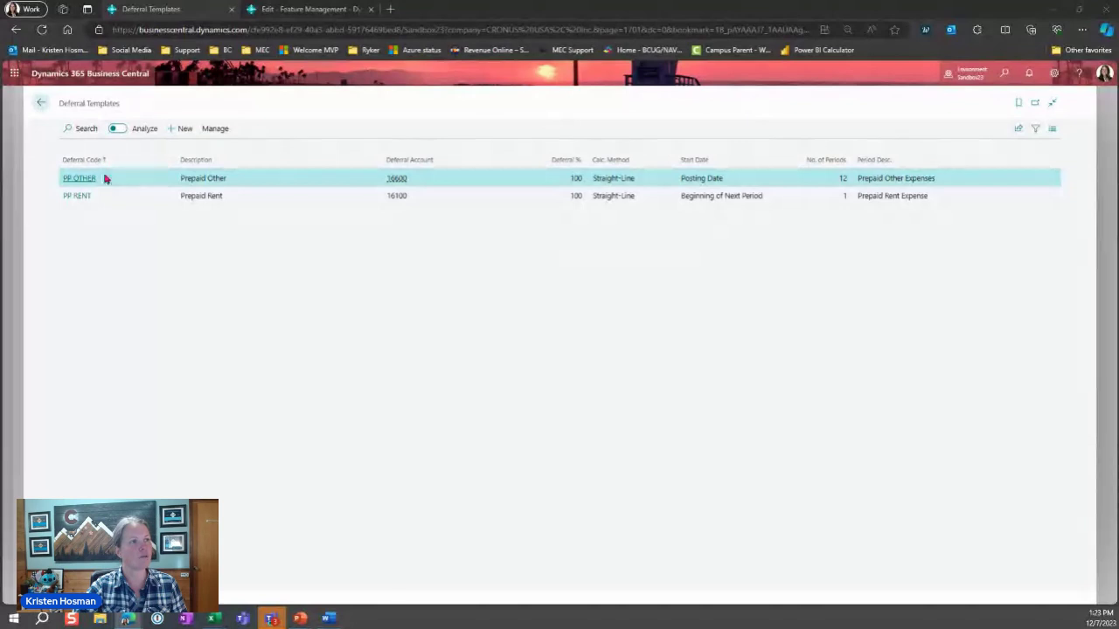
left_click(89, 182)
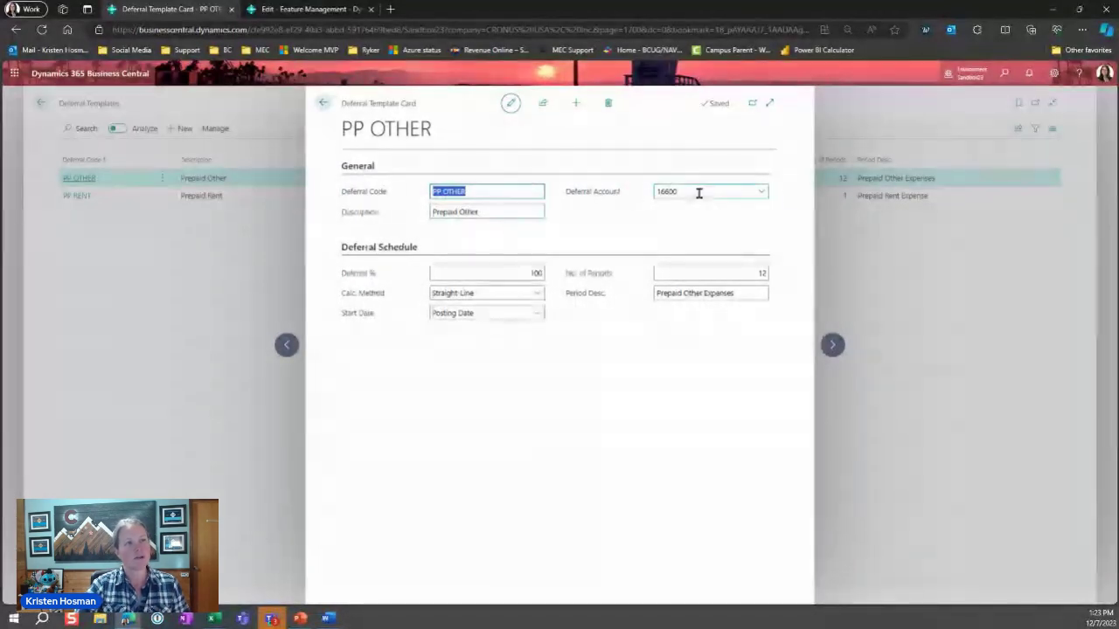
Examine the PP OTHER template's deferral account choices, deferral percentage and available calculation methods.
left_click(763, 196)
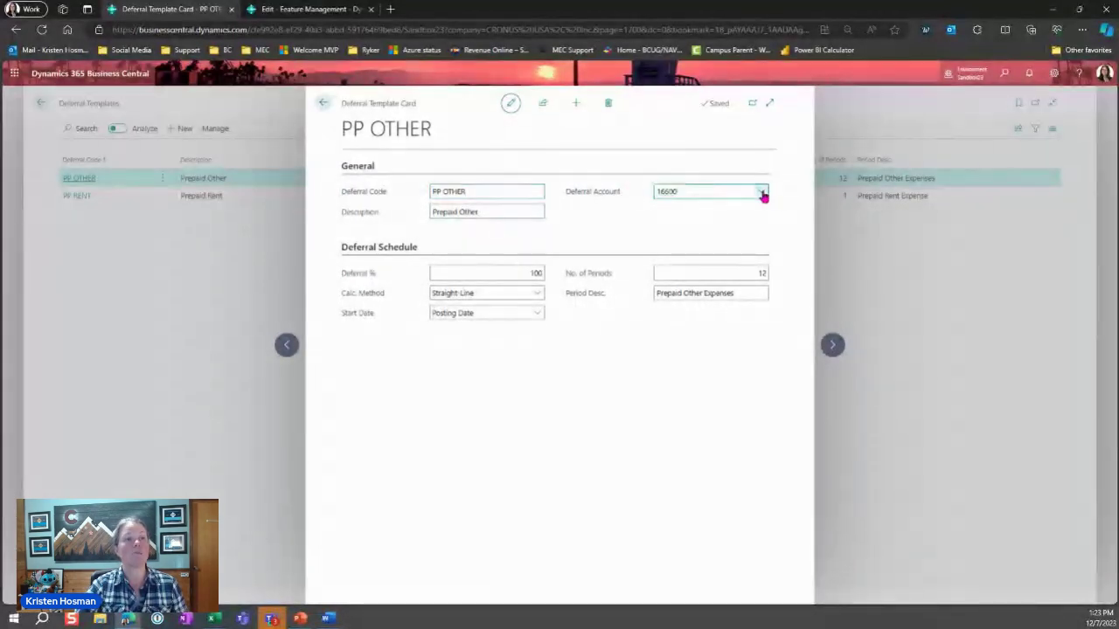
left_click(762, 194)
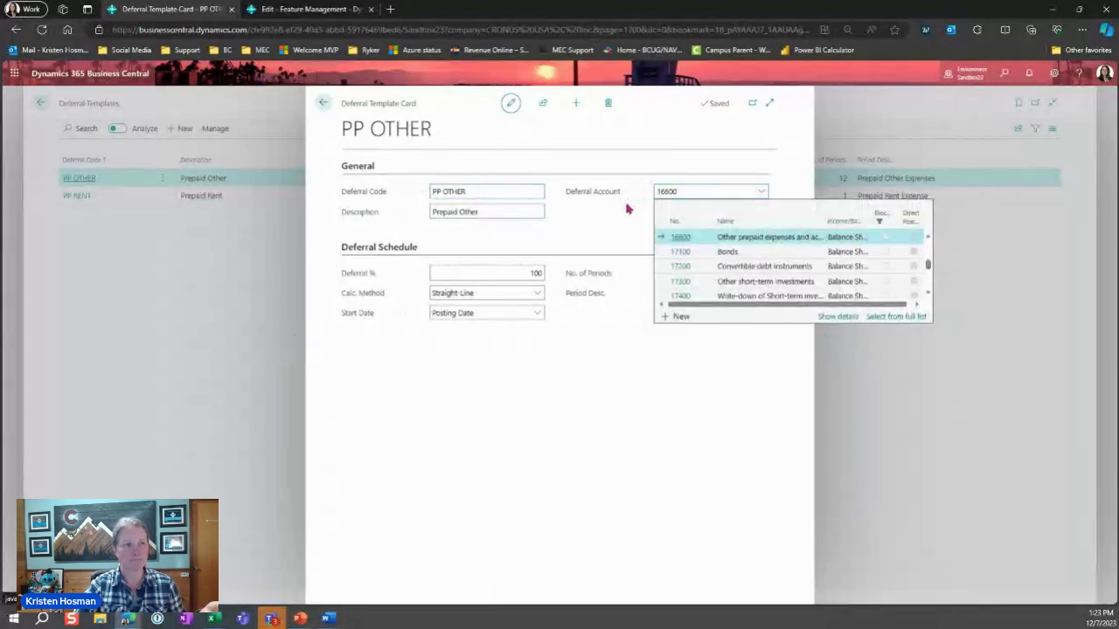
left_click(495, 279)
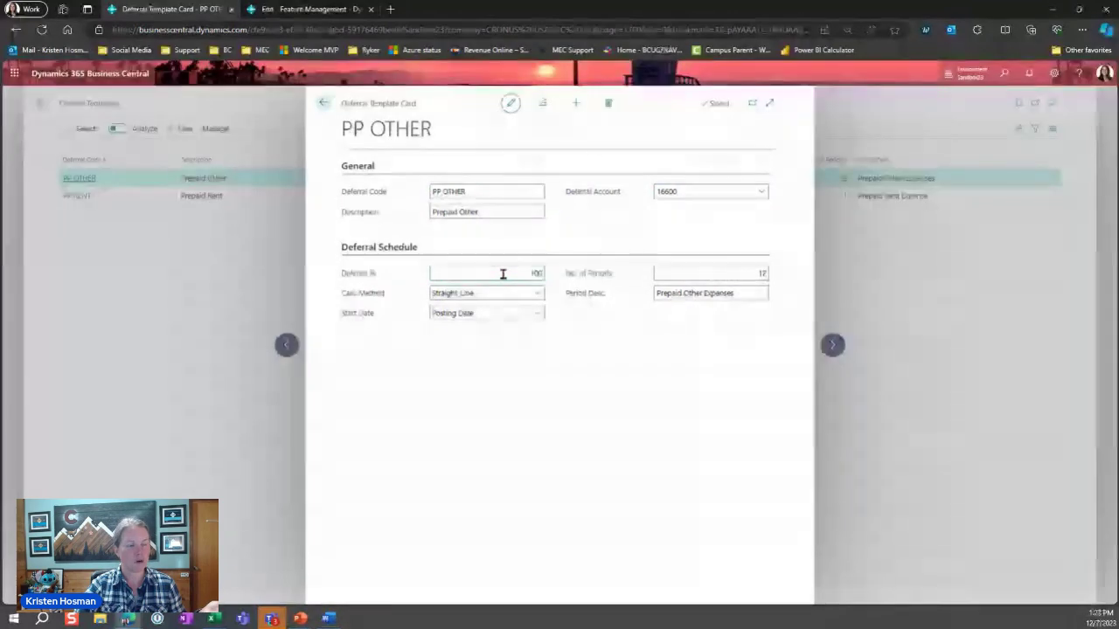
left_click(514, 295)
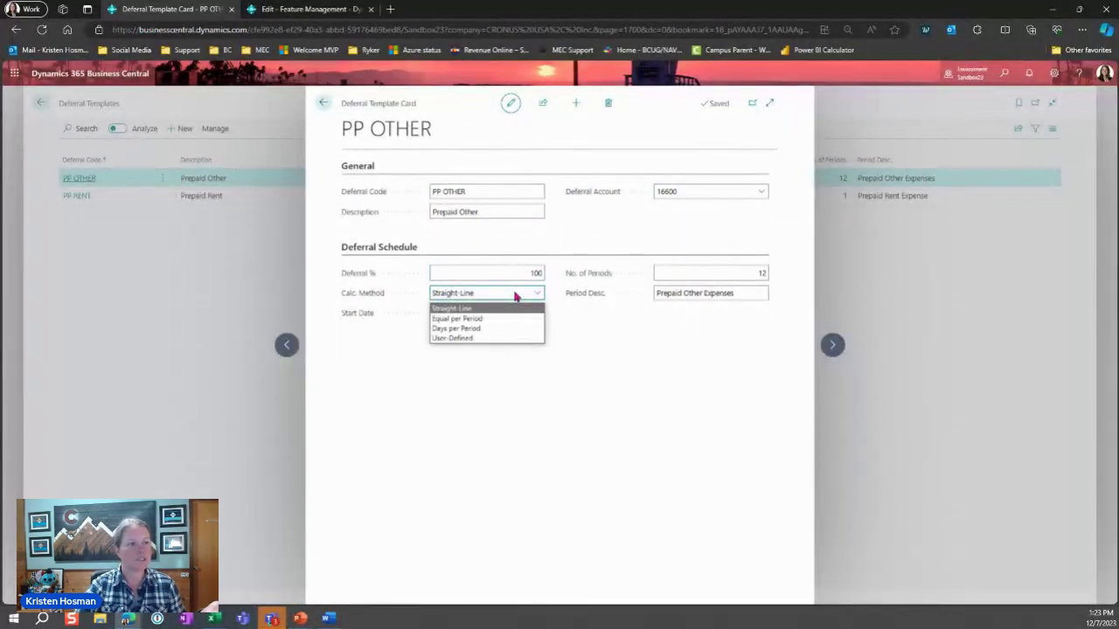
left_click(567, 310)
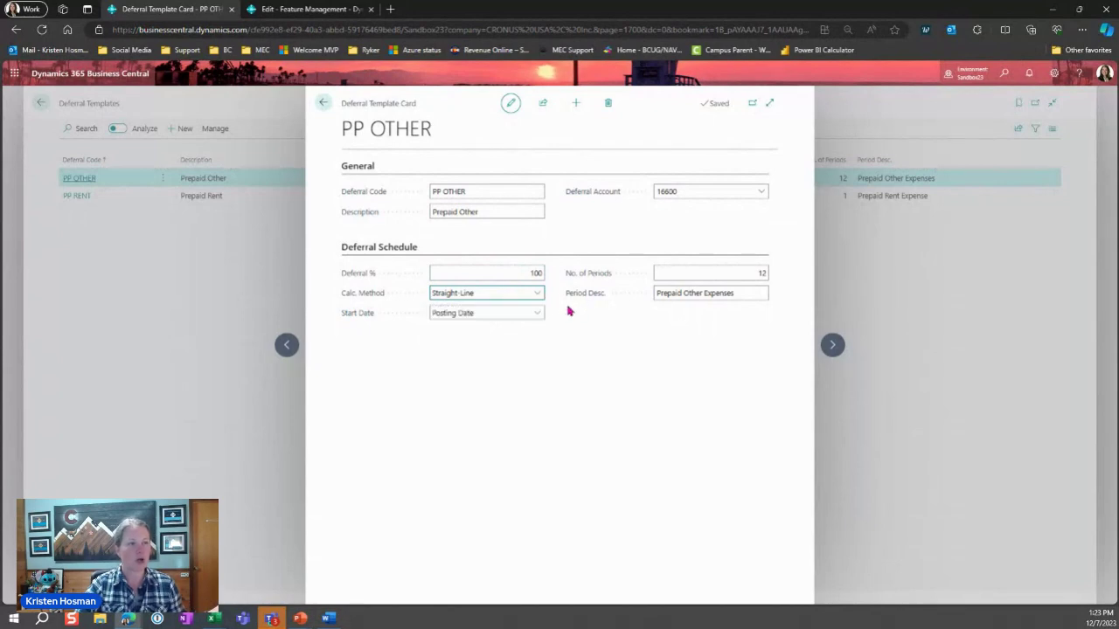
Examine the PP OTHER template's start date options, number of periods and period description.
left_click(539, 314)
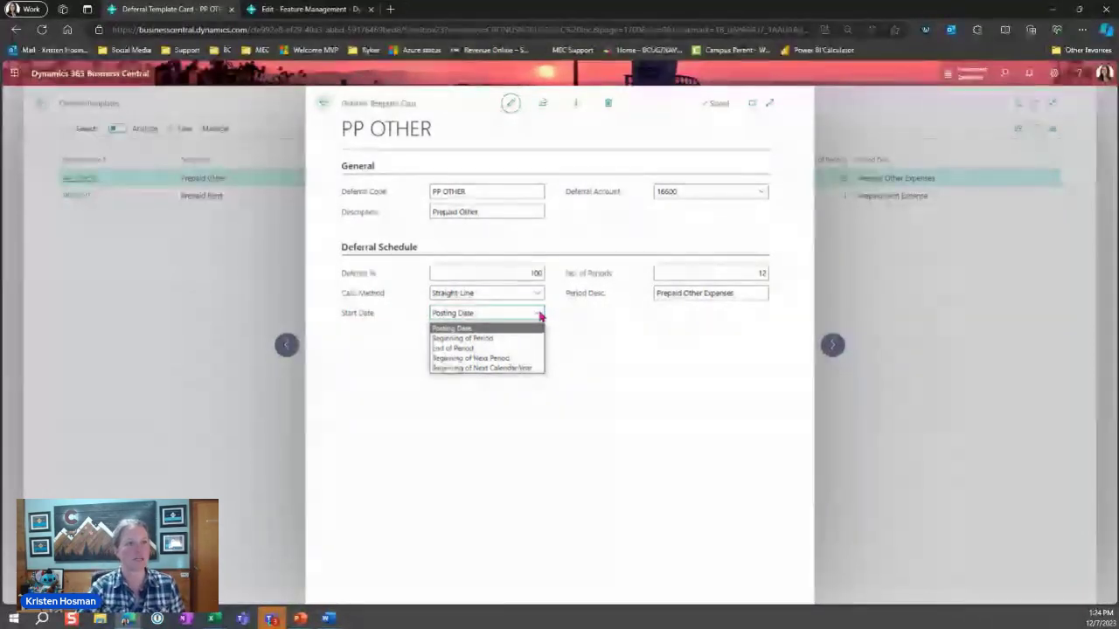
left_click(676, 272)
left_click(676, 272)
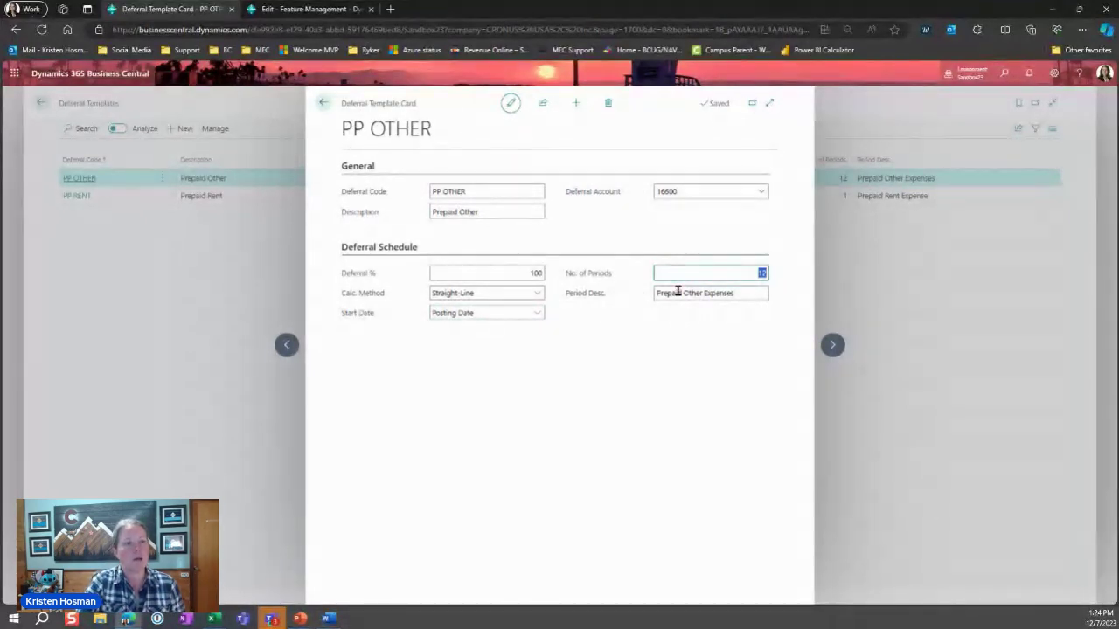
left_click(675, 291)
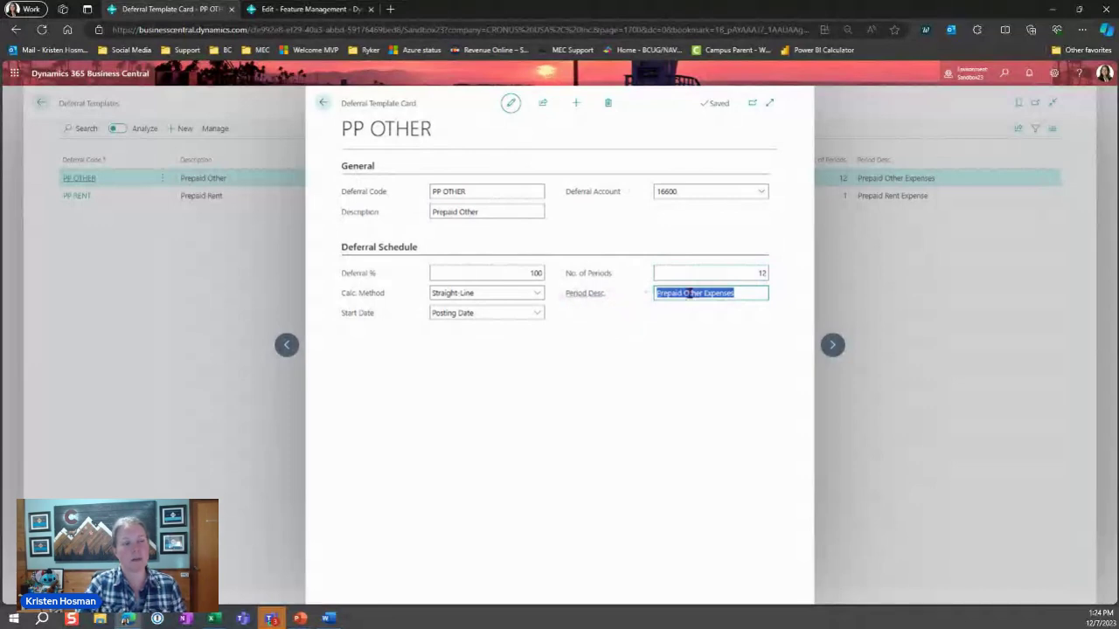
left_click(724, 294)
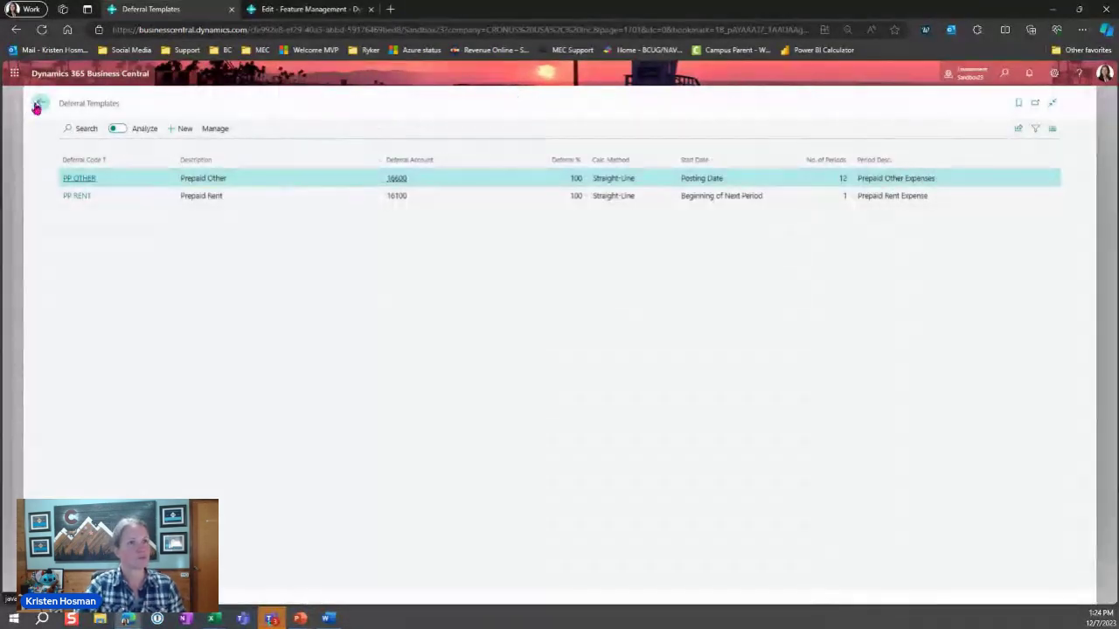
Return to the Mount Evans Consulting purchase invoice and enter 1005 as the vendor invoice number in the general details.
left_click(36, 105)
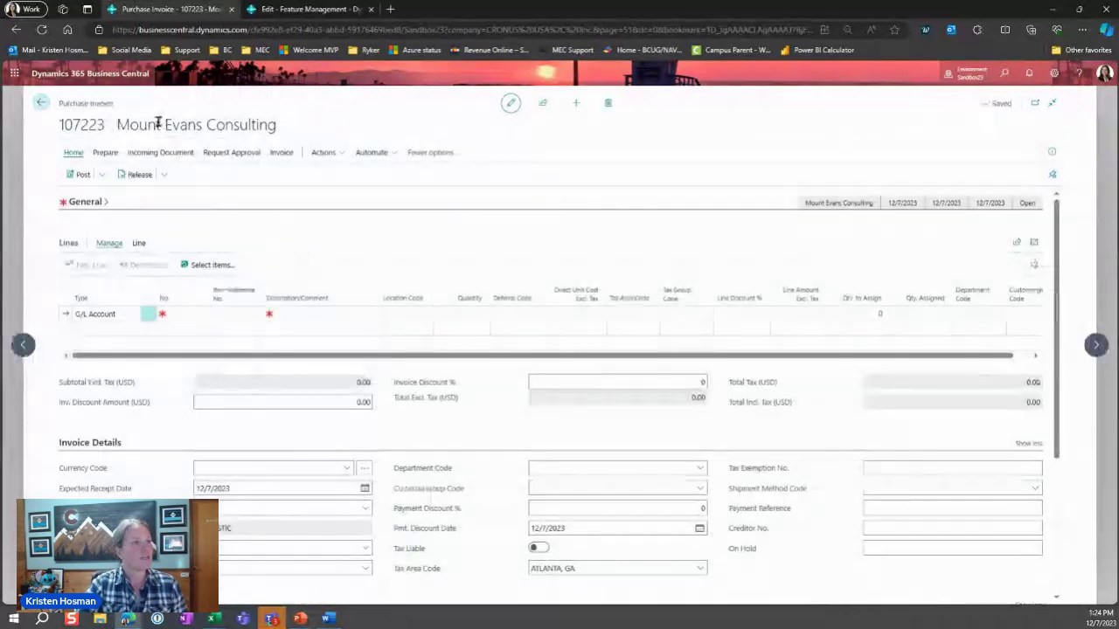
left_click_drag(118, 123, 202, 125)
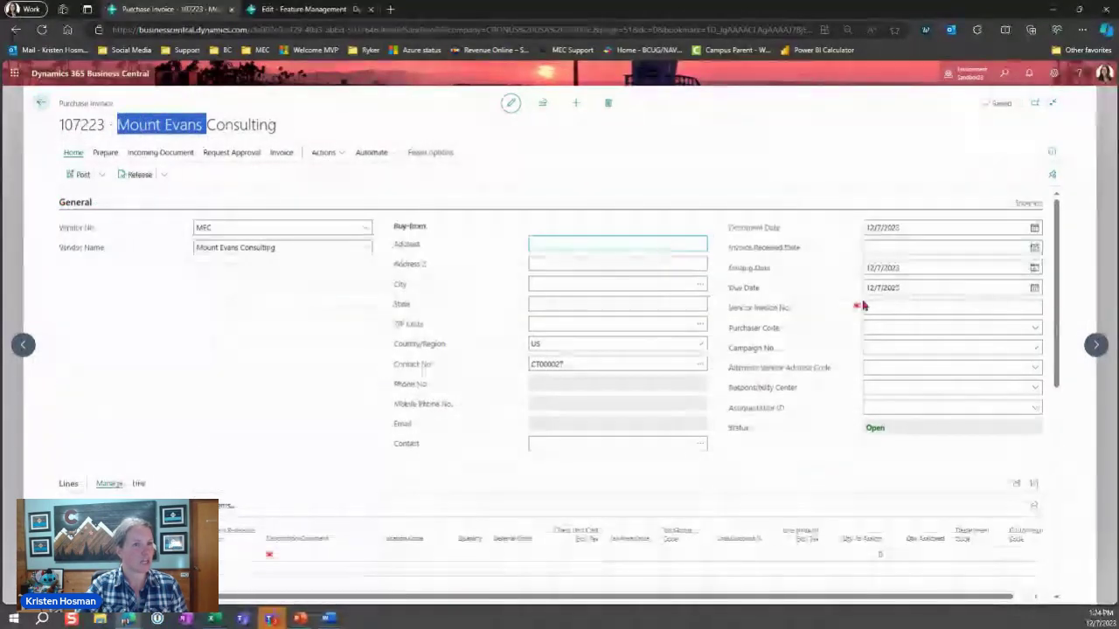
left_click(904, 307)
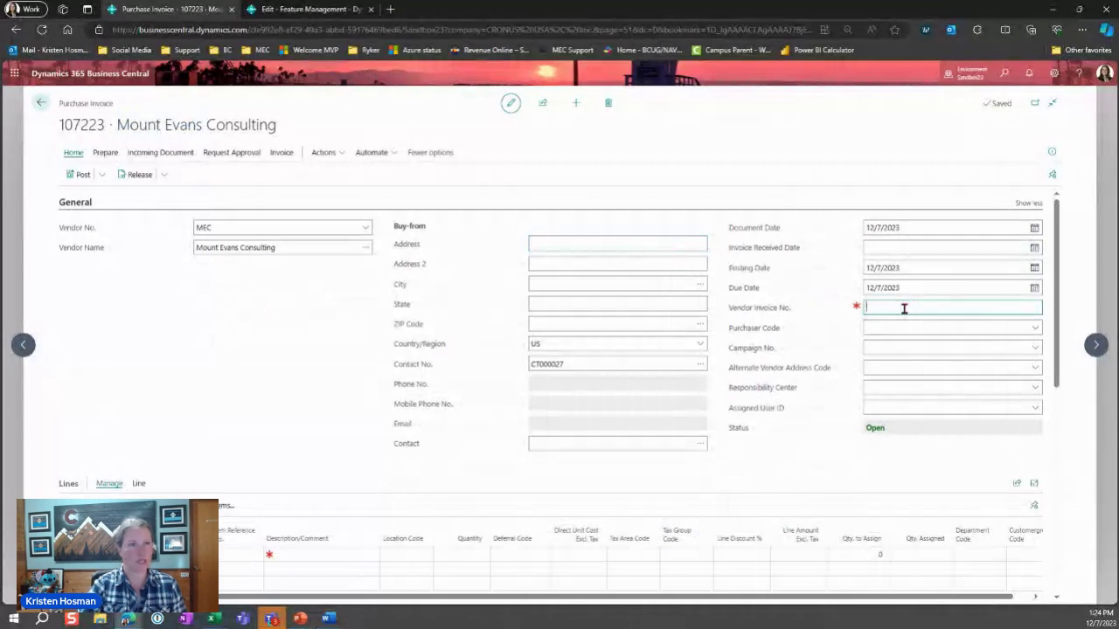
type("1005")
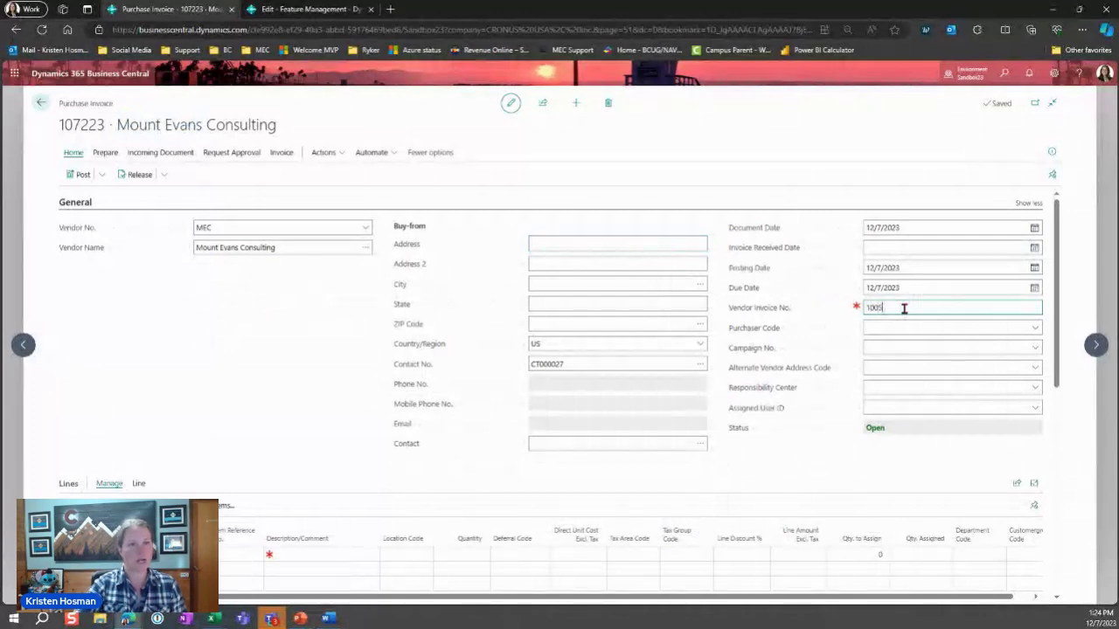
key("Tab")
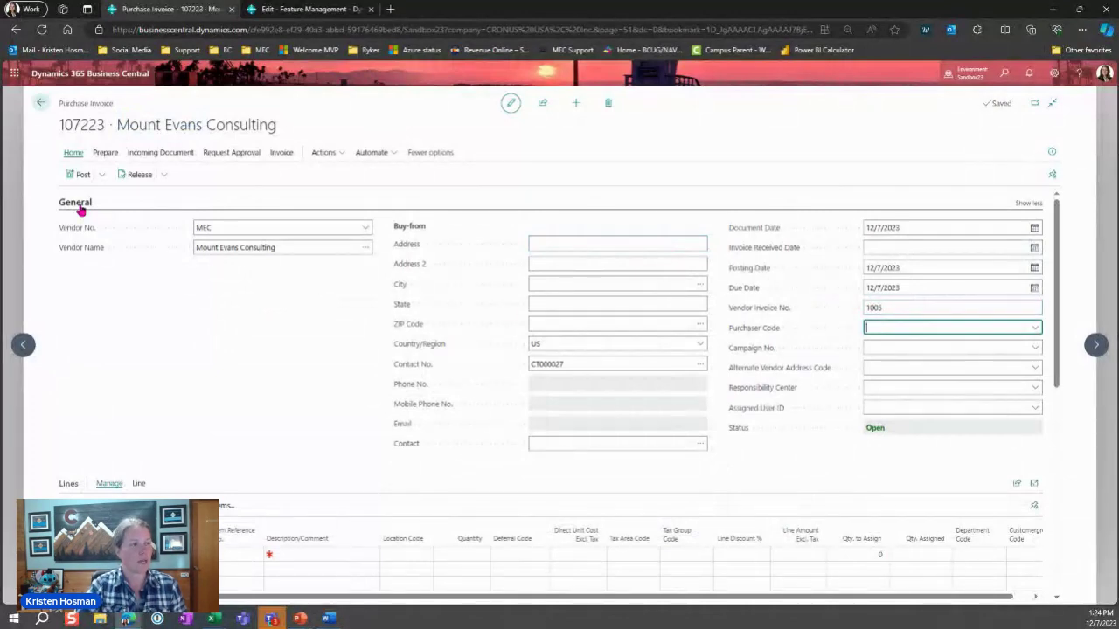
left_click(80, 210)
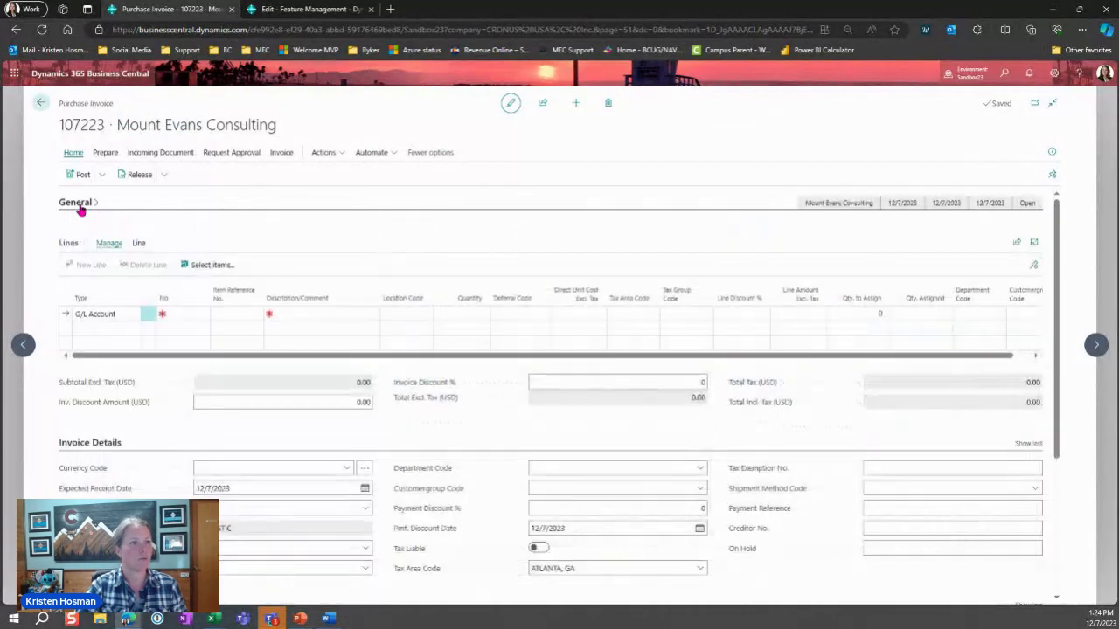
Find "licen" among the G/L accounts and assign account 68210, License Fees/Royalties, to the first invoice line.
left_click(194, 313)
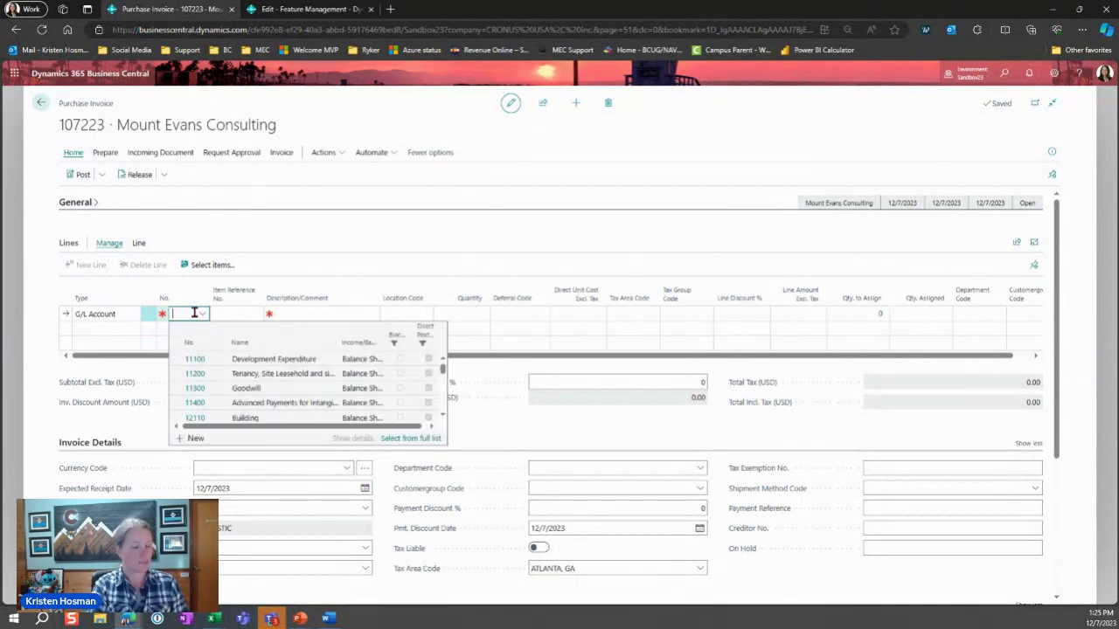
type("licen")
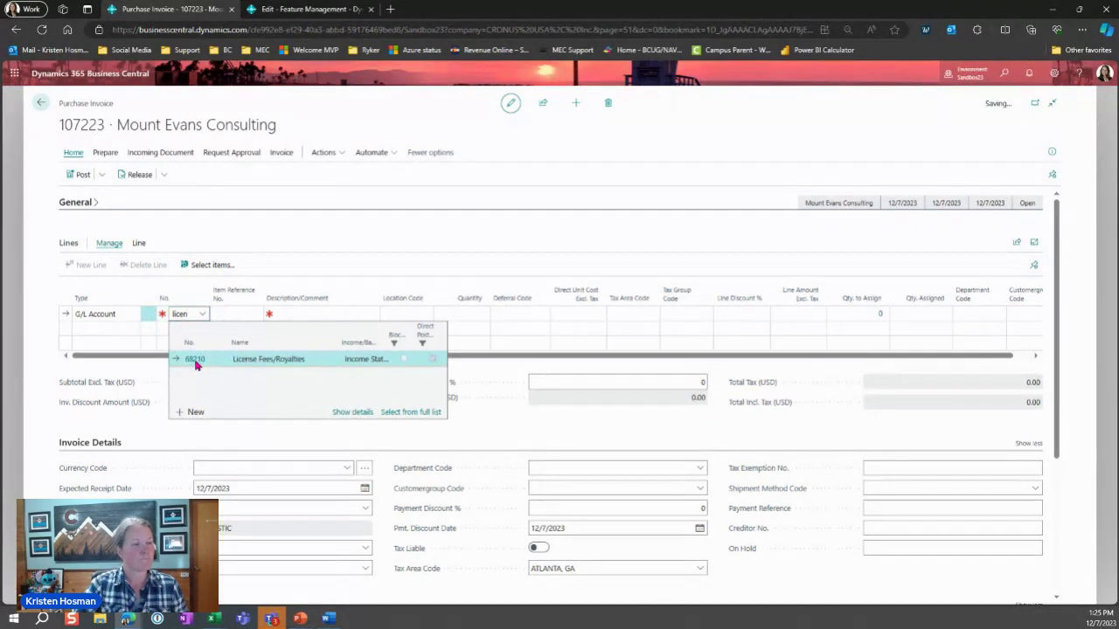
left_click(196, 360)
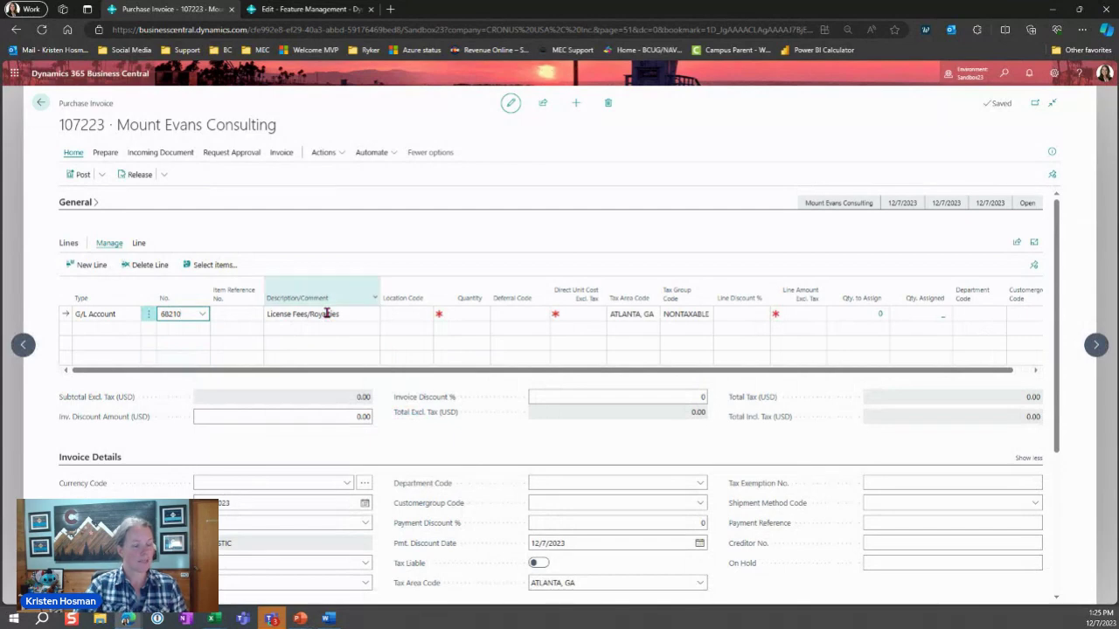
Change the G/L account line's description to "BC Team Member Licenses".
left_click(326, 314)
type("B")
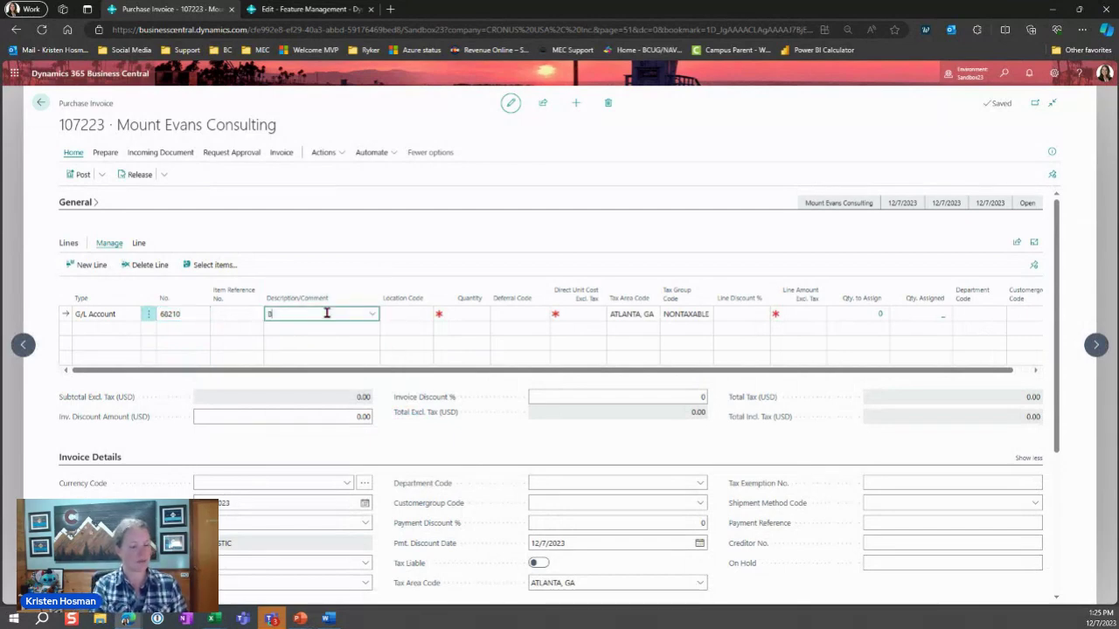
type("C Taxm")
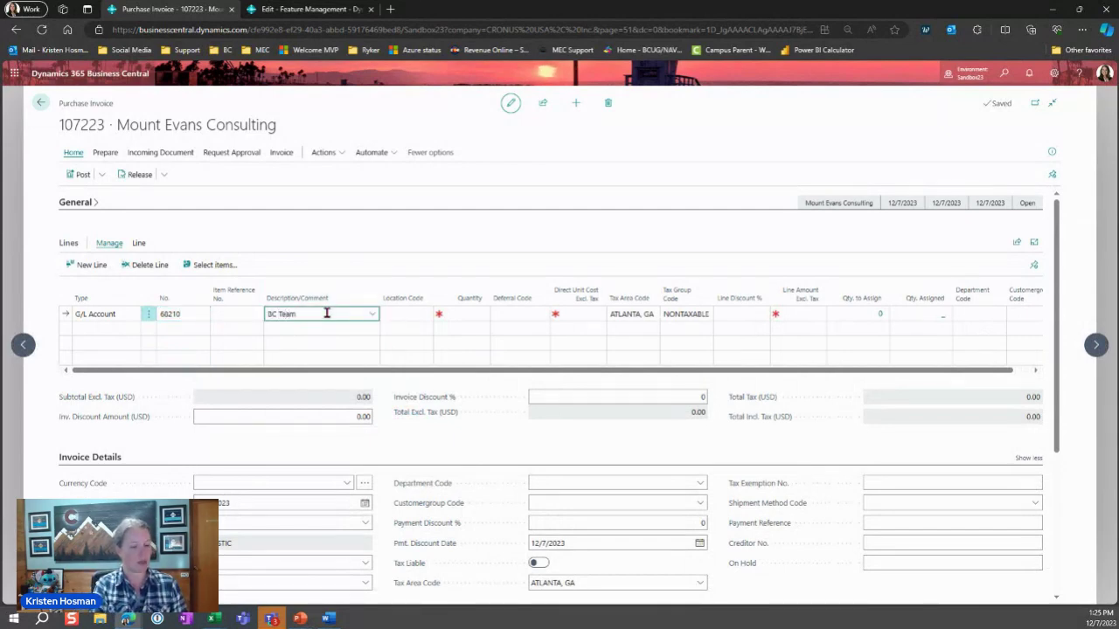
type(" Member License")
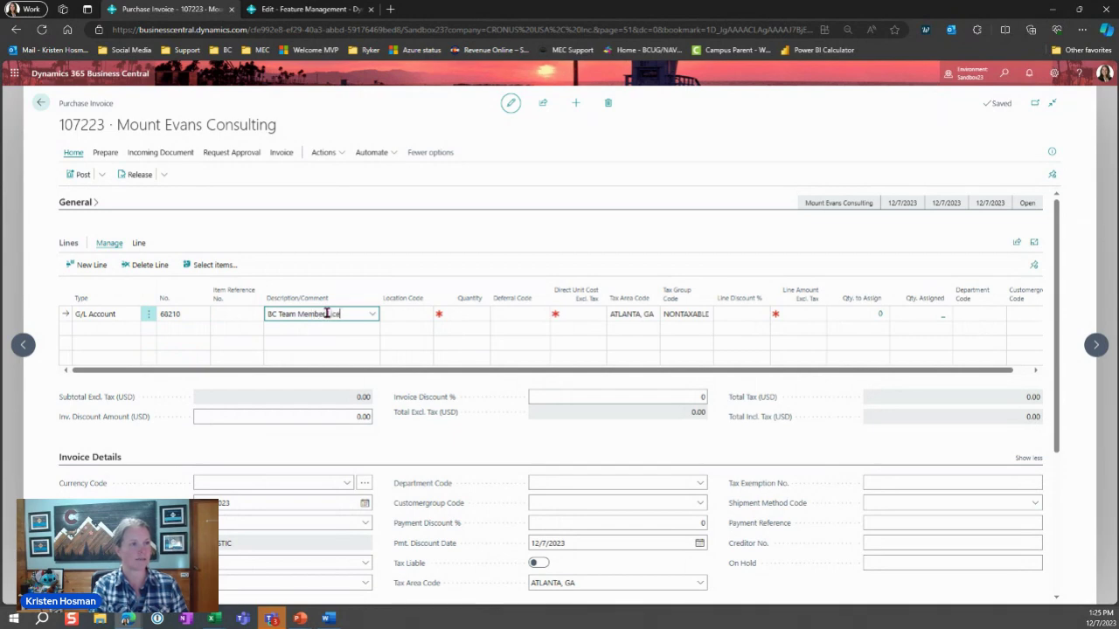
type("s")
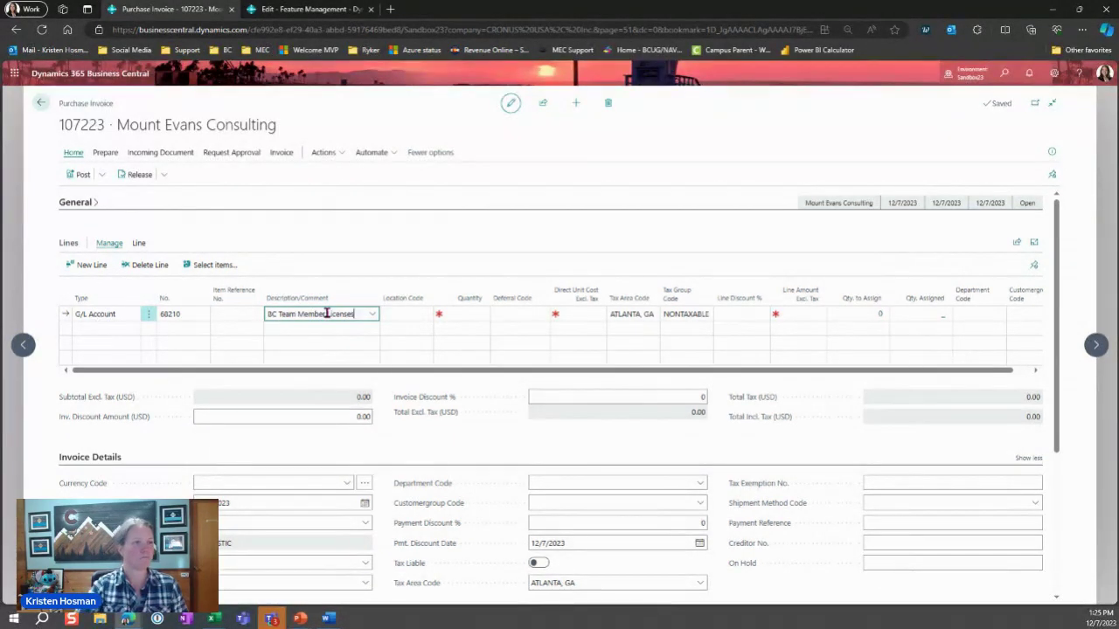
Set the license line's quantity to 1 and its direct unit cost to the calculation 12*8.
key("Tab")
key("Tab")
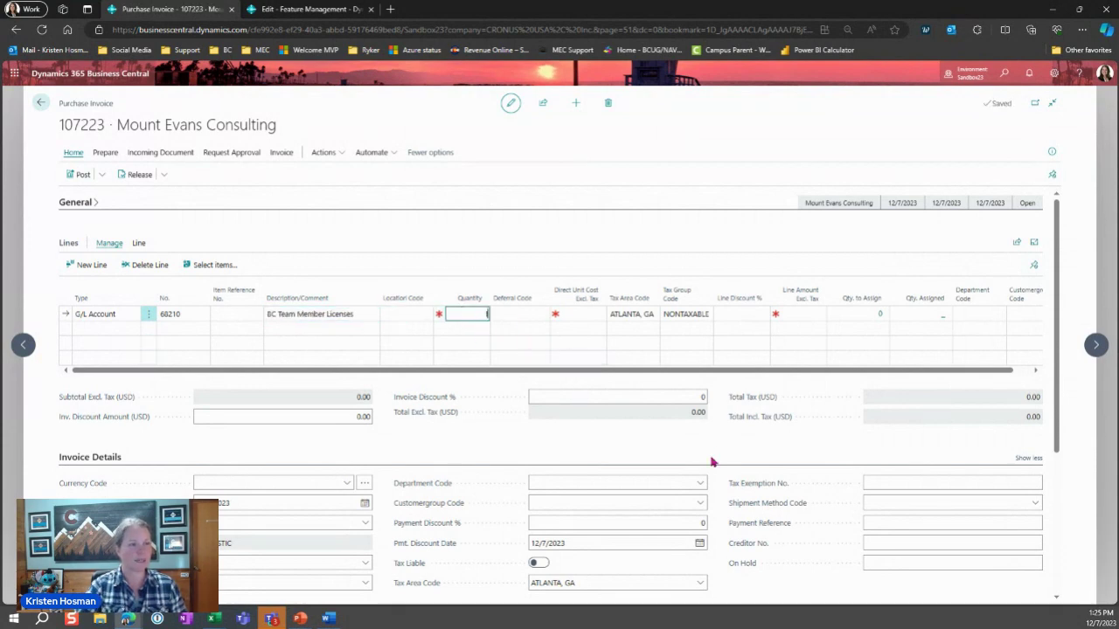
key("Tab")
key("Tab")
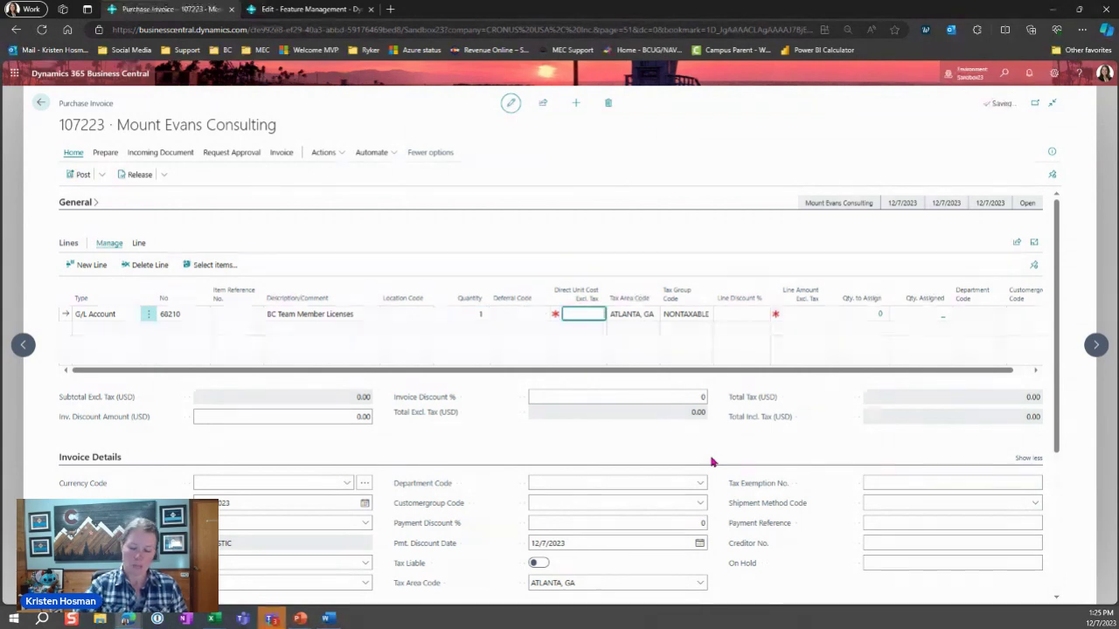
type("125")
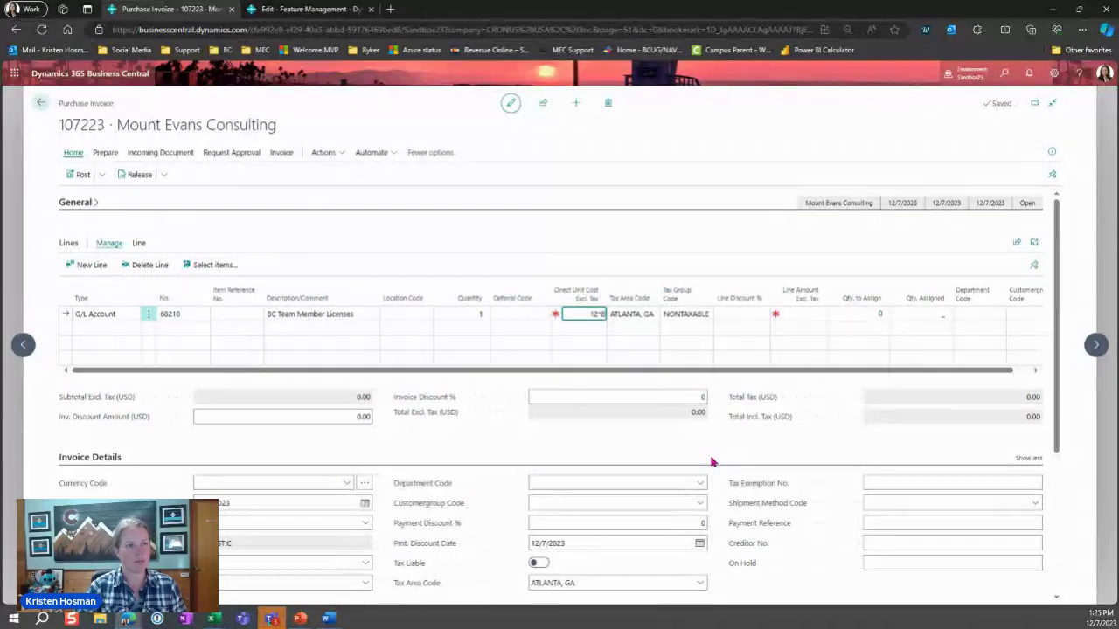
key("Tab")
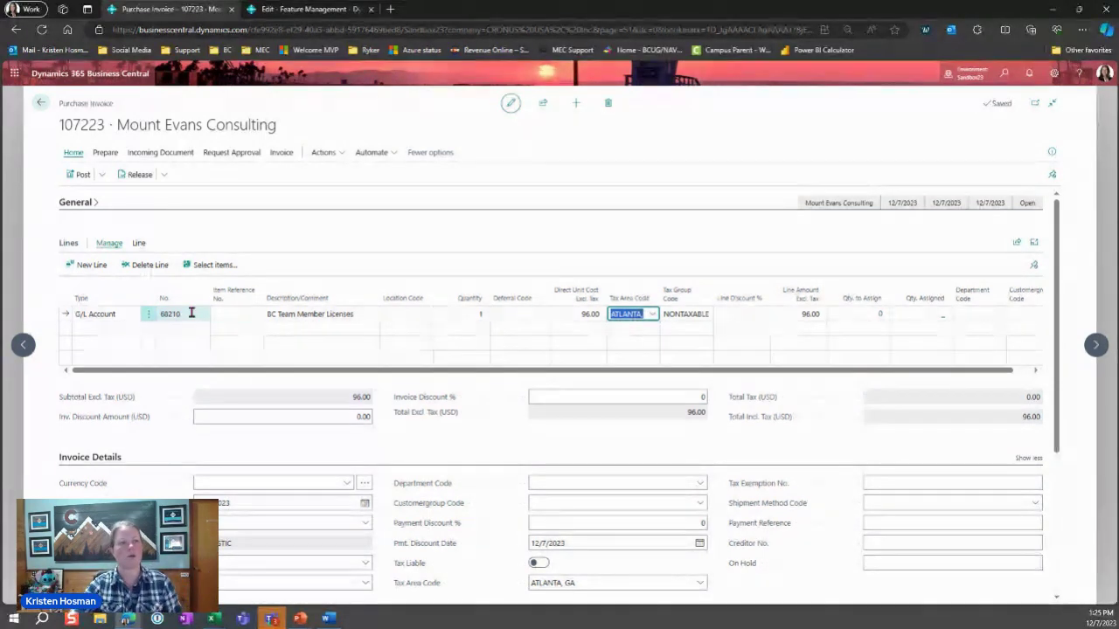
Assign the PP OTHER deferral code to the BC Team Member Licenses line.
left_click(528, 319)
left_click(526, 317)
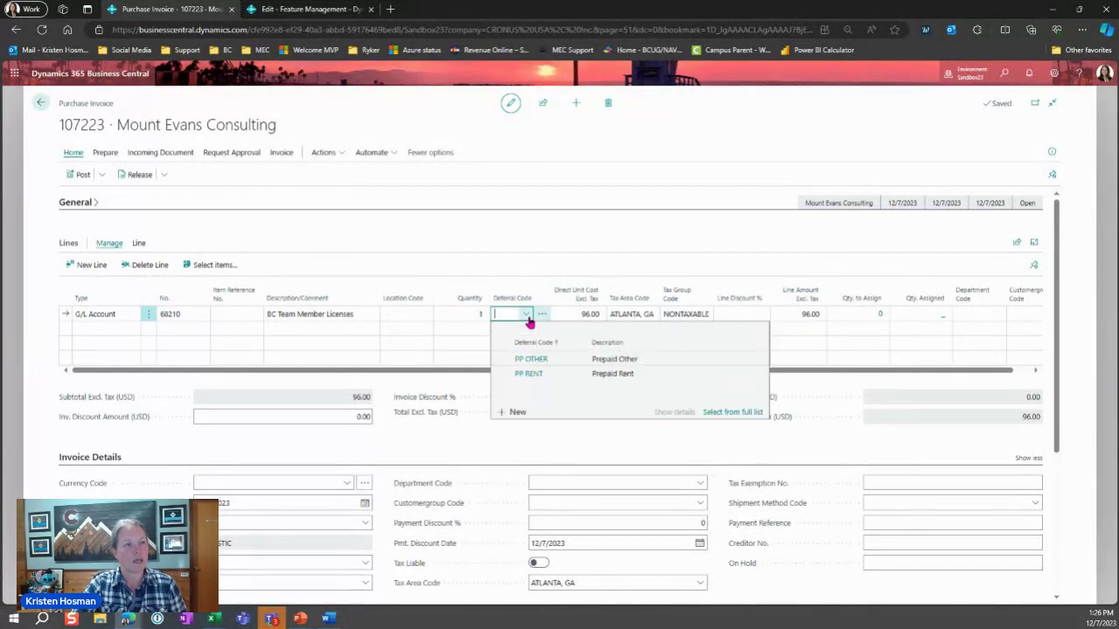
left_click(526, 316)
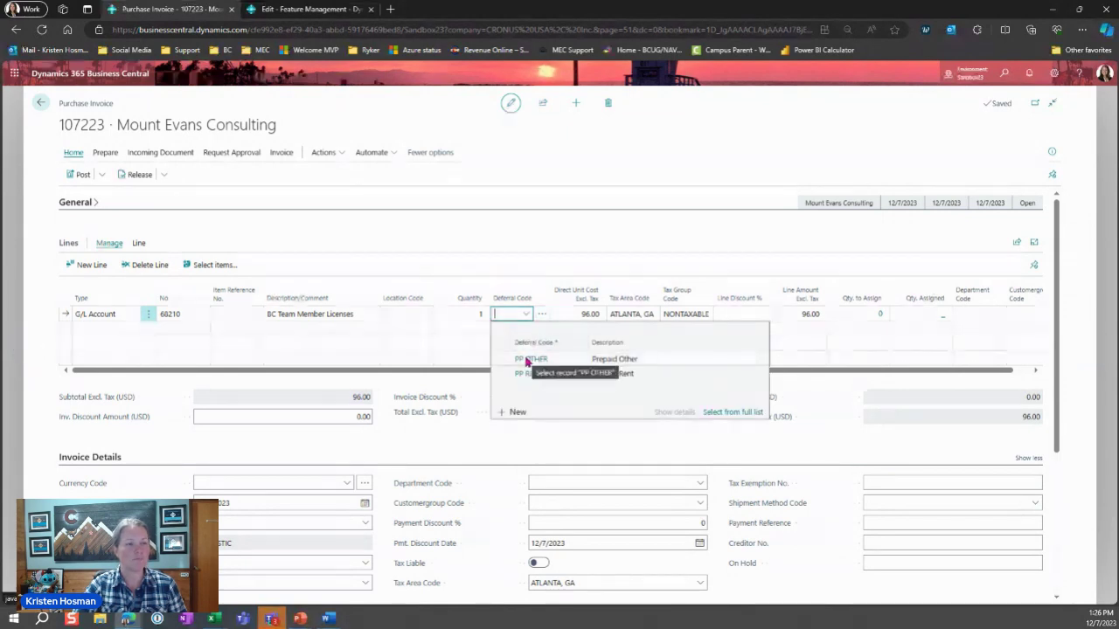
left_click(528, 360)
left_click(527, 360)
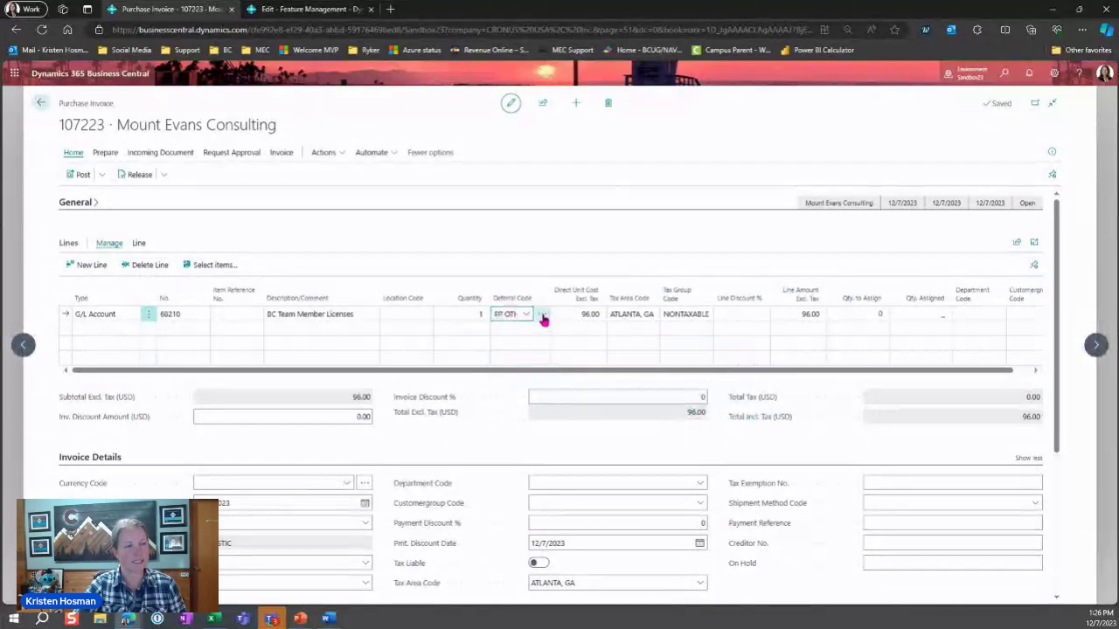
Open the license line's deferral schedule and review its calculation method, number of periods and start date.
left_click(541, 315)
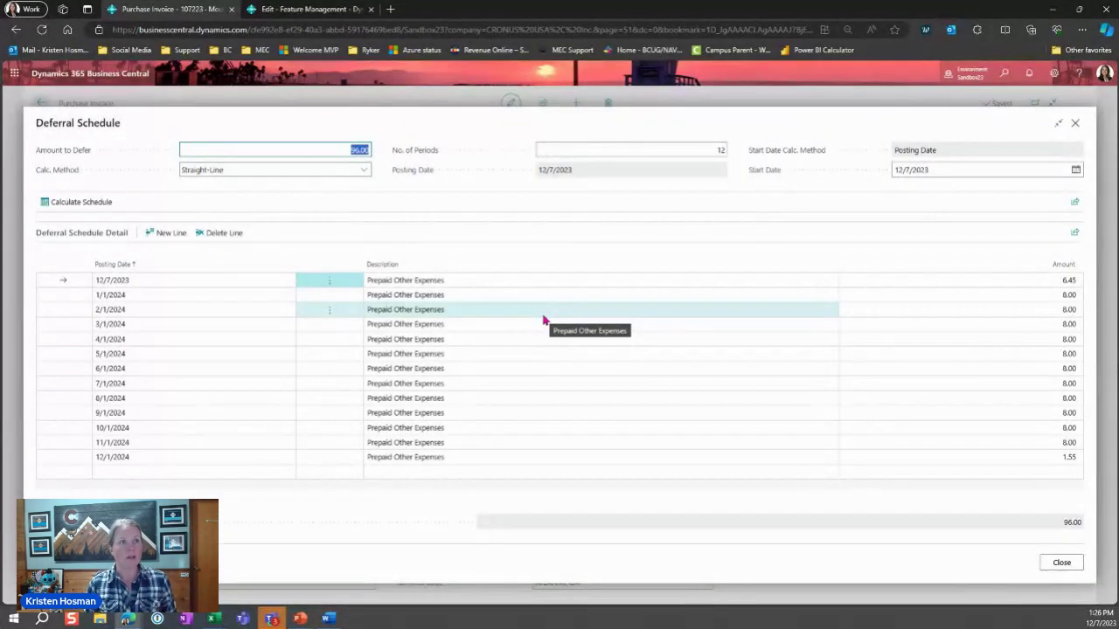
left_click(355, 172)
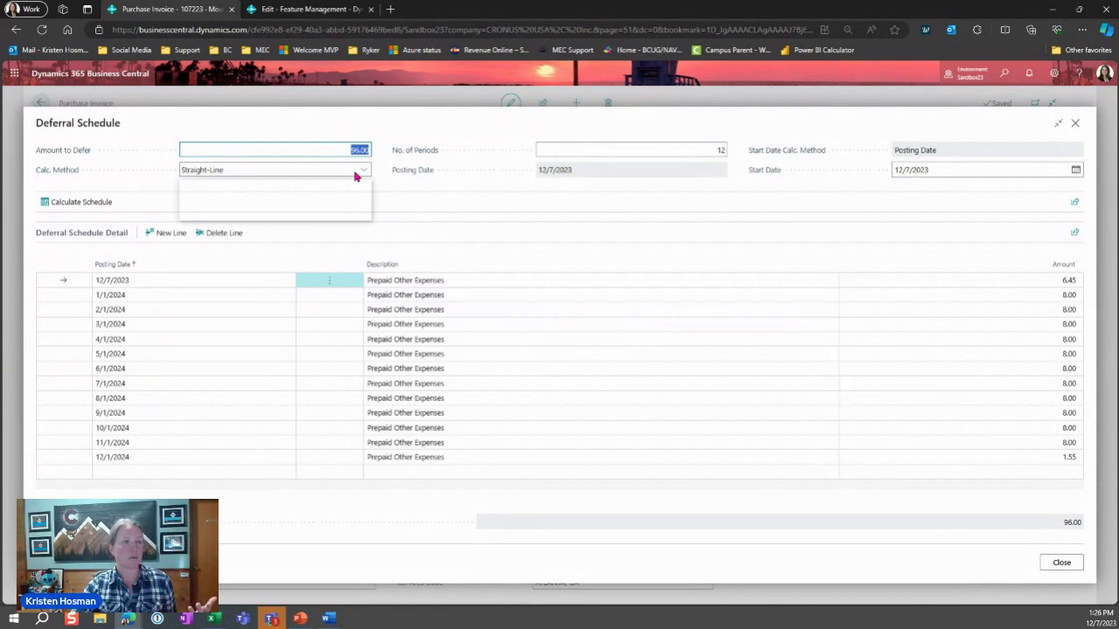
left_click(568, 152)
double_click(568, 153)
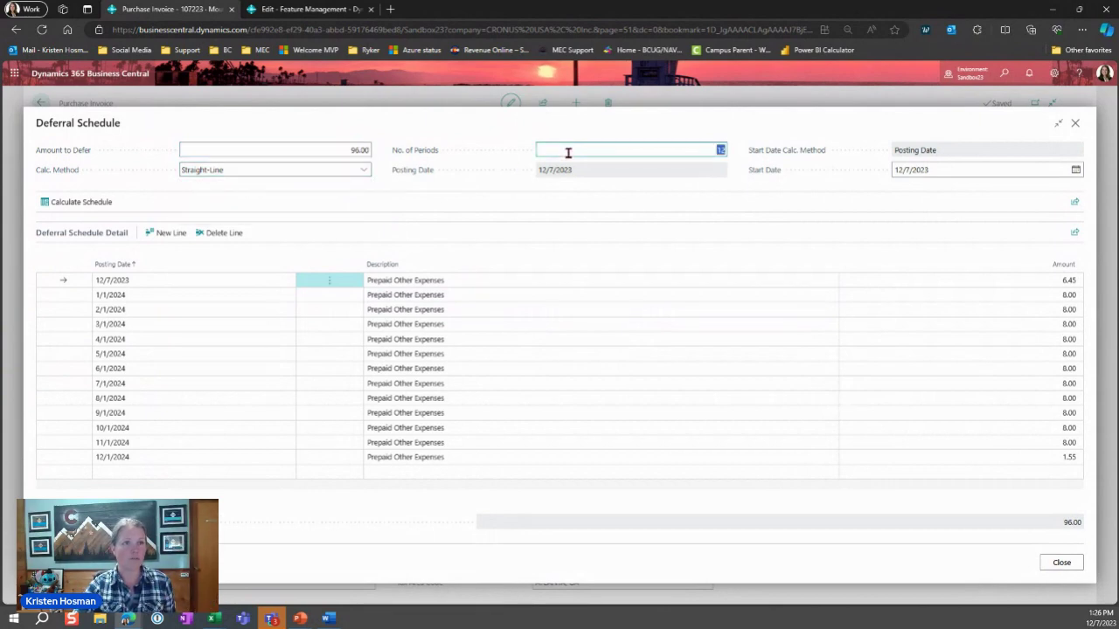
left_click(936, 172)
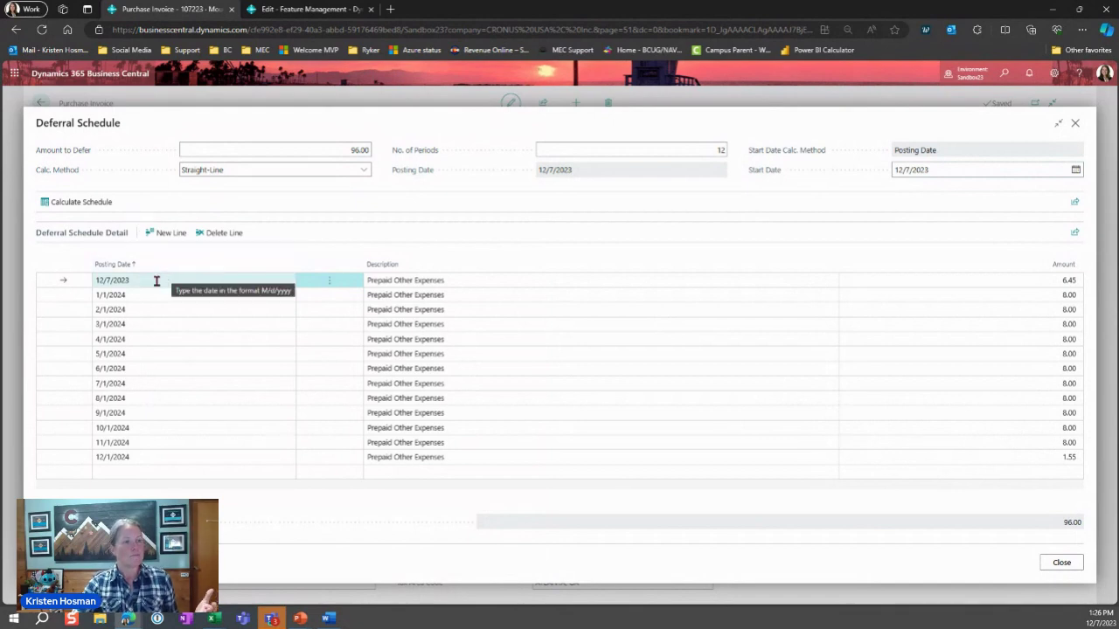
Change the description of the 12/7/2023 deferral schedule line to "BC Team Member Licence".
left_click(384, 281)
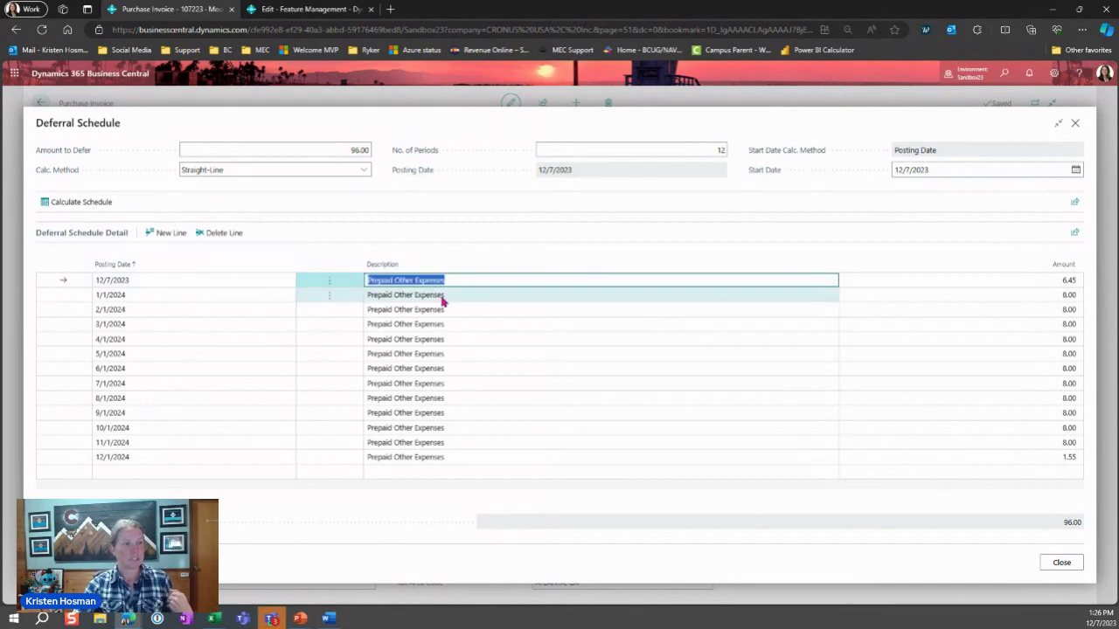
type("BC")
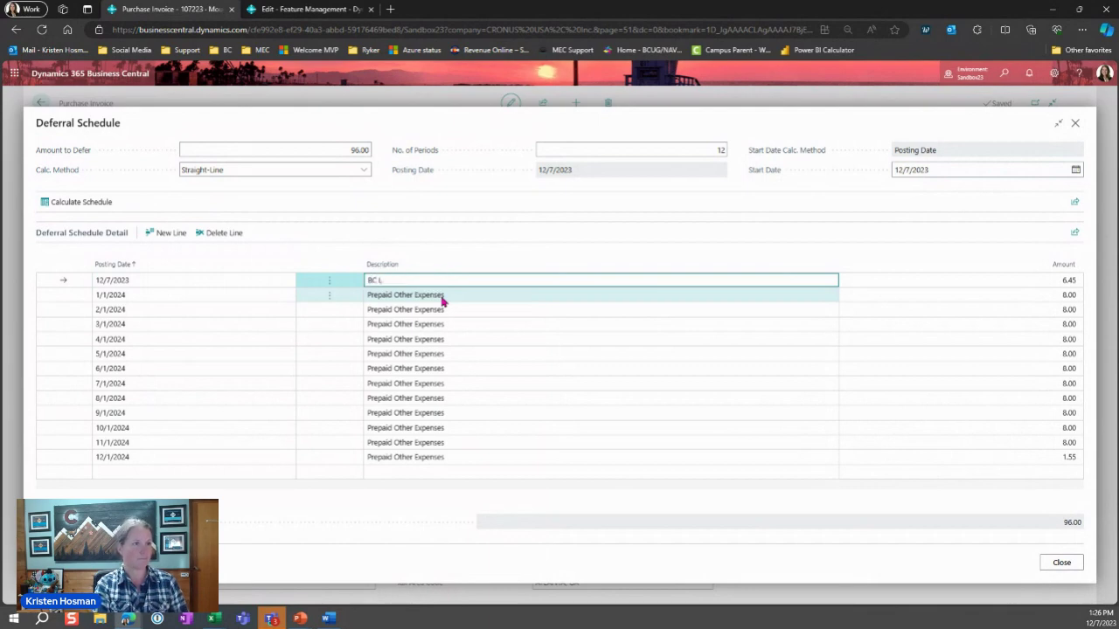
type(" Team")
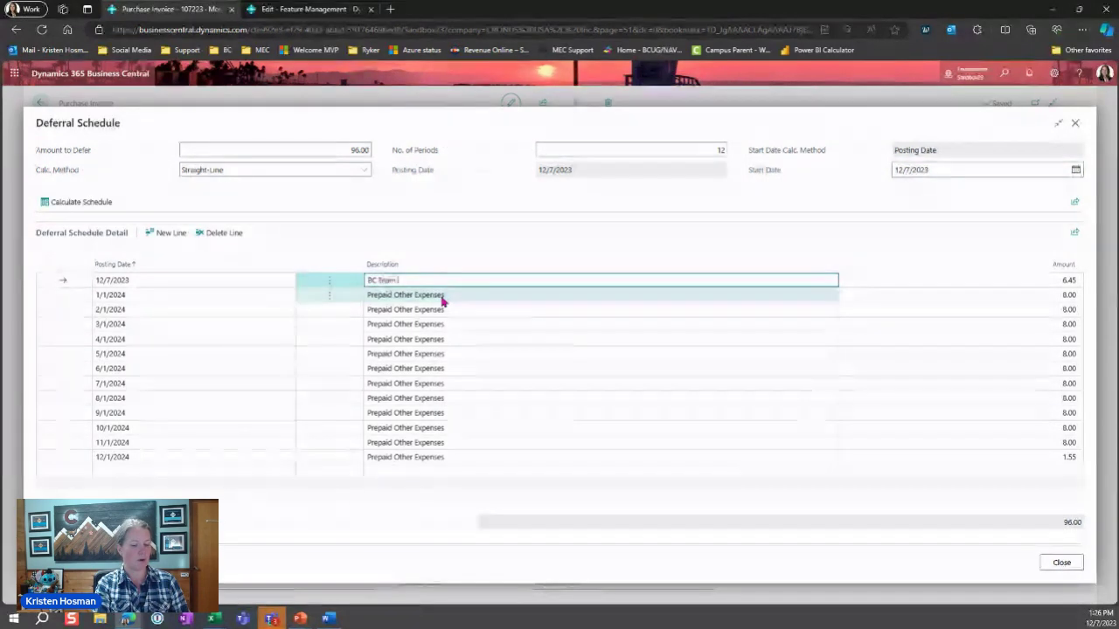
type(" Meber License")
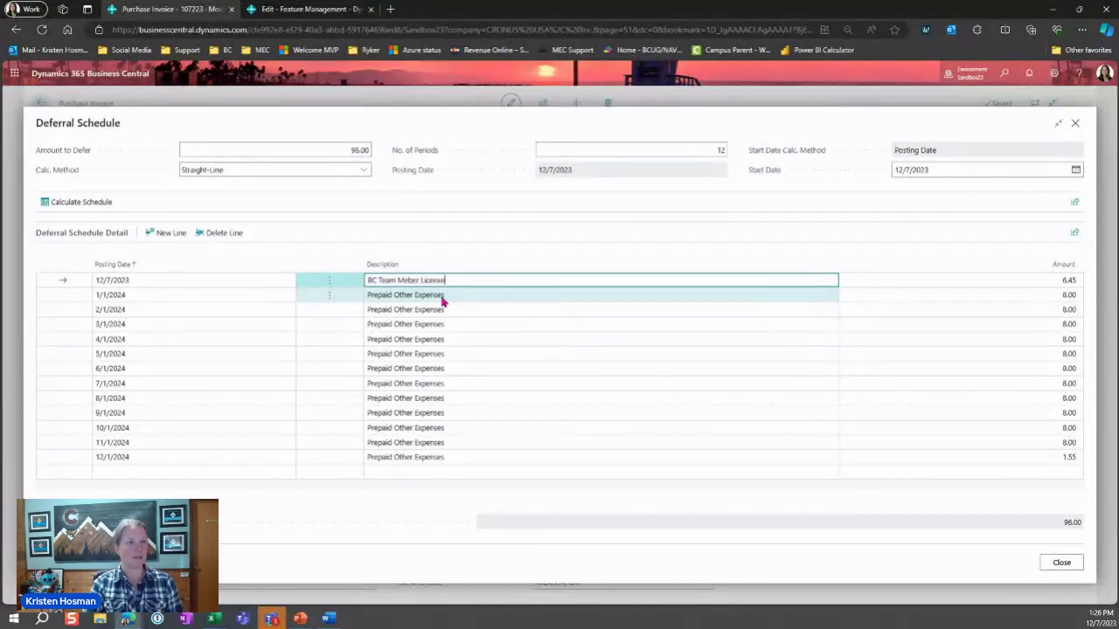
key("BackSpace")
key("BackSpace")
type("ce")
left_click(407, 281)
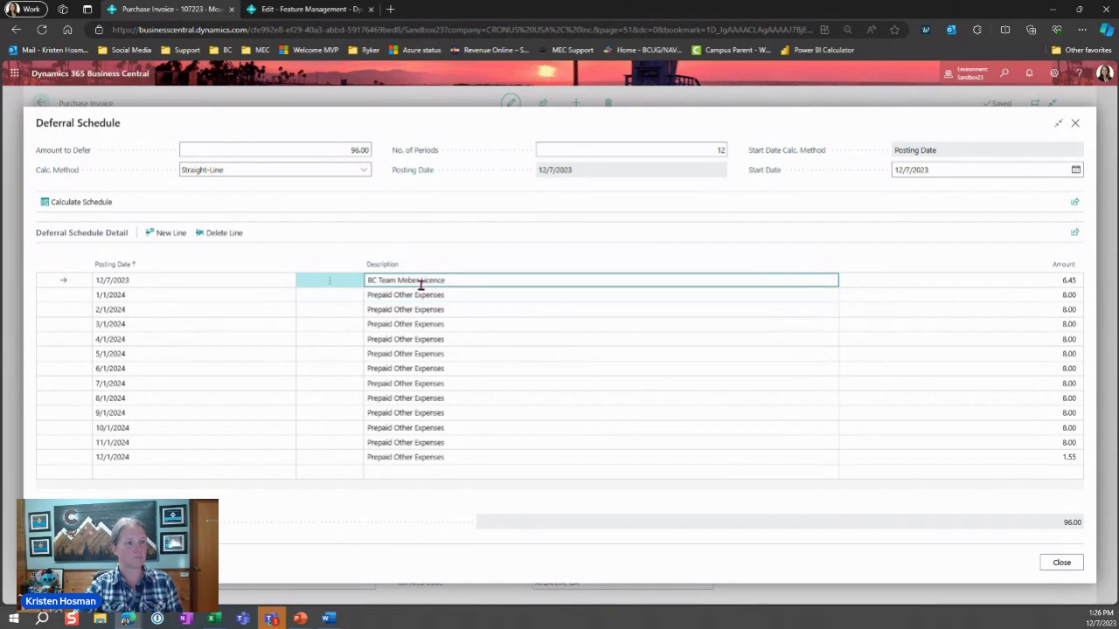
type("m")
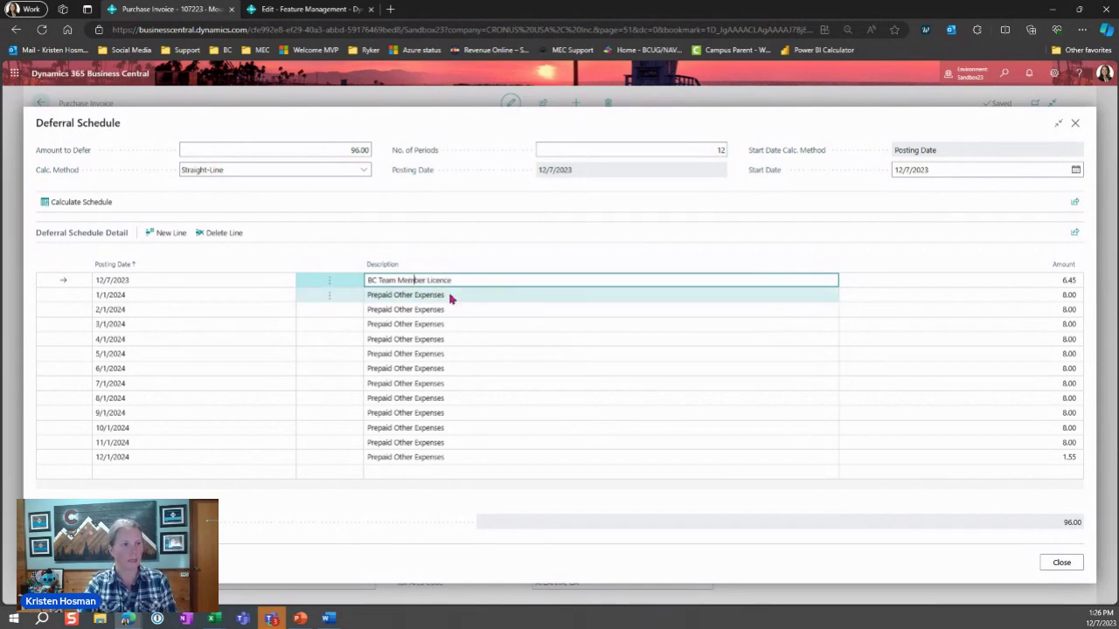
Copy the description "BC Team Member Licence" to the deferral schedule lines from 1/1/2024 through 12/1/2024.
left_click(450, 298)
key("F8")
key("Down")
key("F8")
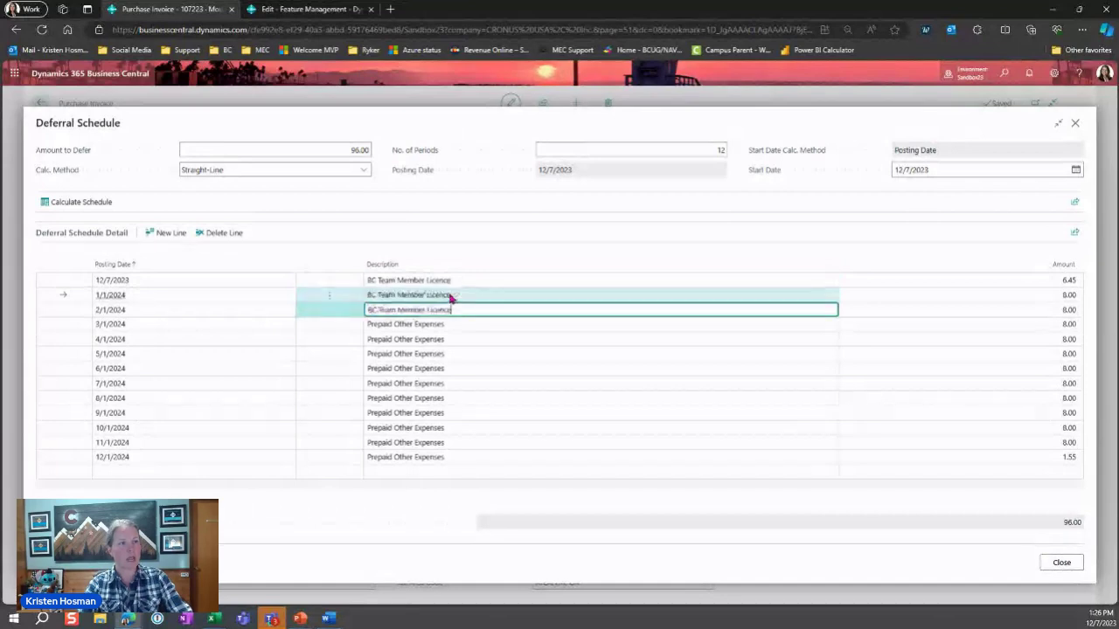
key("Down")
key("F8")
key("Down")
key("F8")
key("Down")
key("F8")
key("Down")
key("F8")
key("Down")
key("F8")
key("Down")
key("F8")
key("Down")
key("F8")
key("Down")
key("F8")
key("Down")
key("F8")
key("Down")
key("F8")
key("Down")
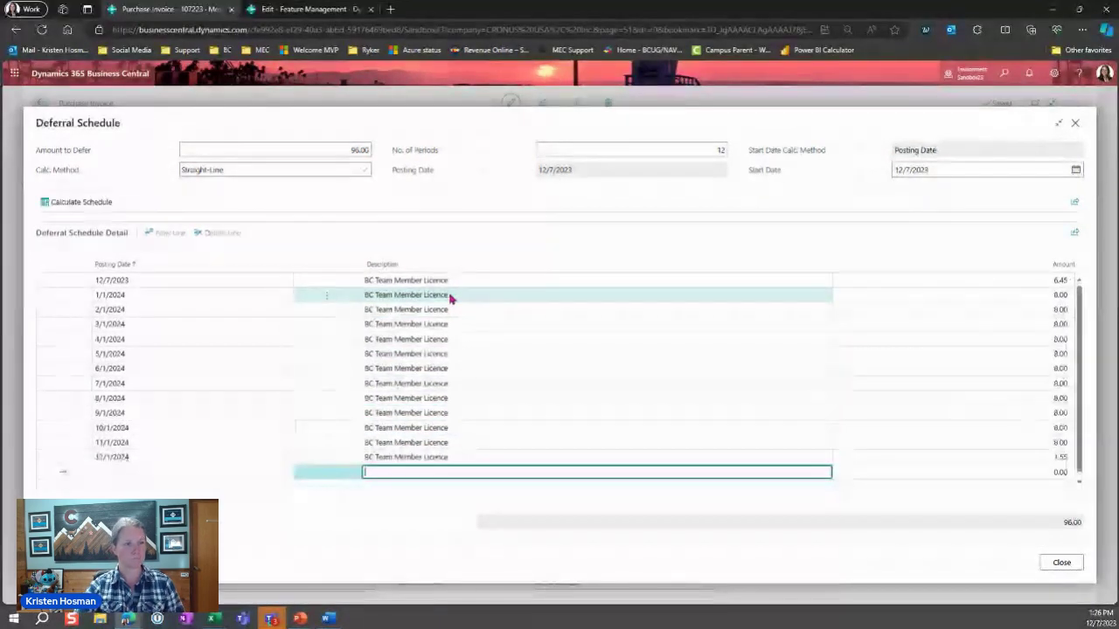
left_click(448, 368)
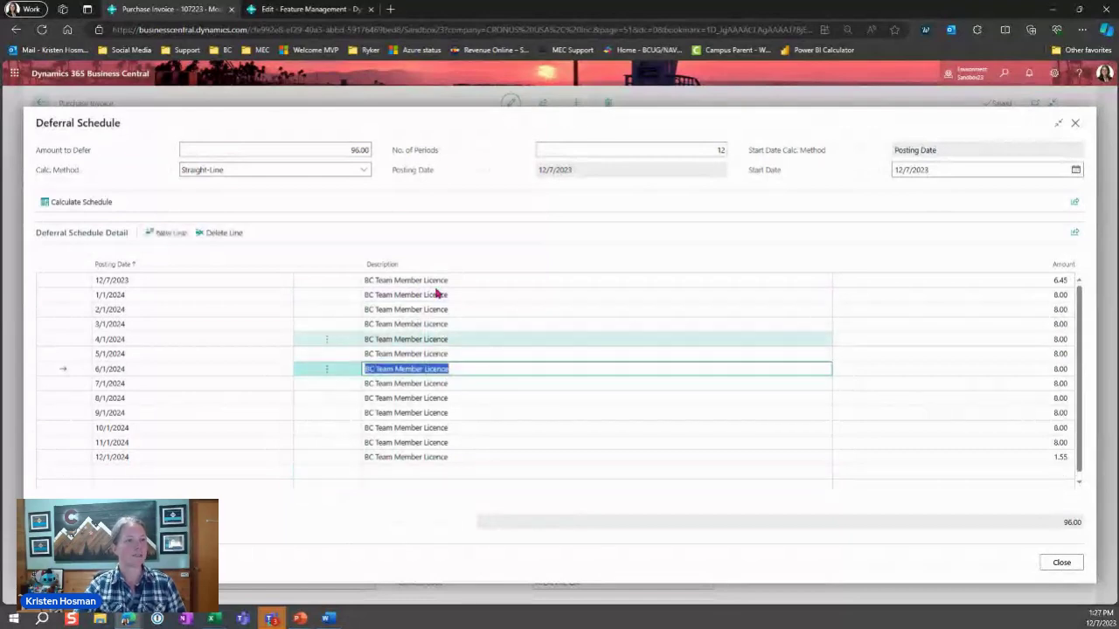
Set the number of deferral periods to 10, recalculate the schedule and close it.
left_click(665, 149)
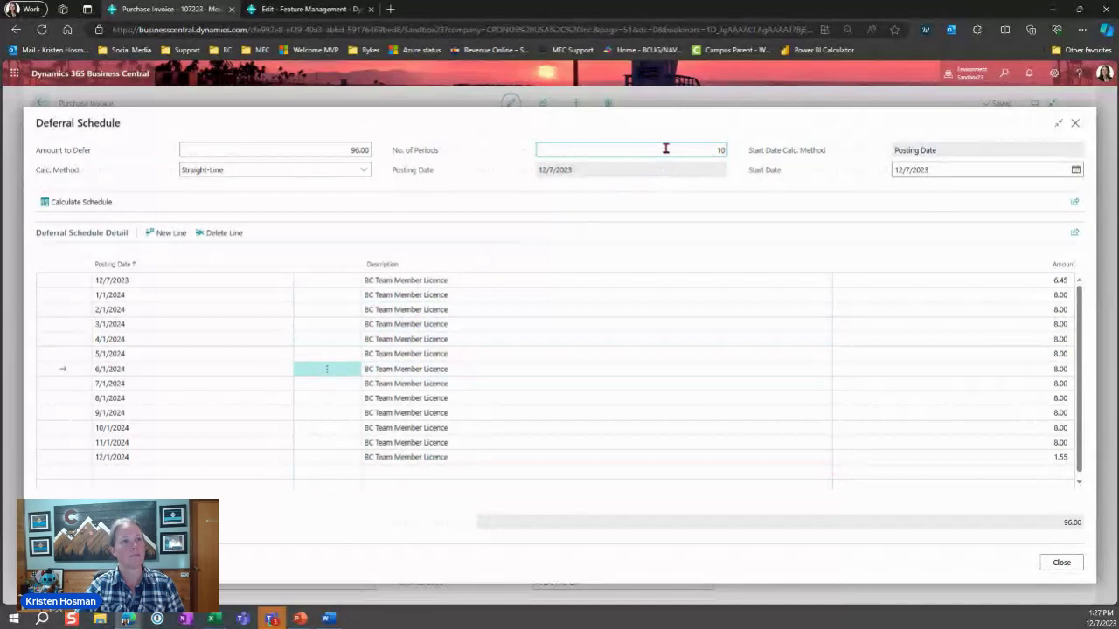
key("Tab")
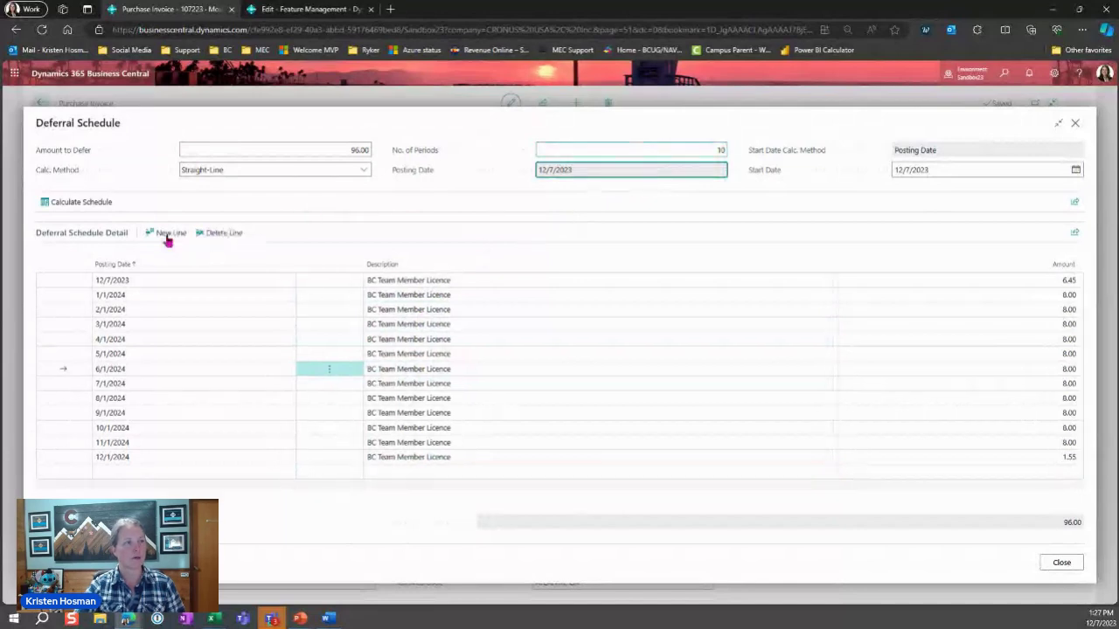
left_click(84, 206)
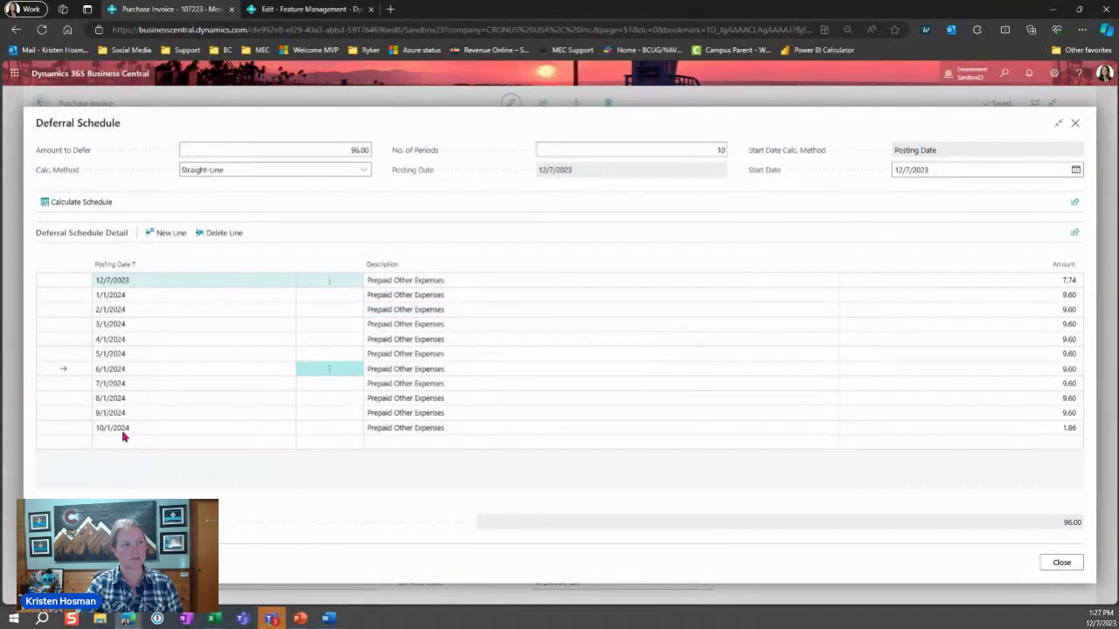
left_click(1060, 563)
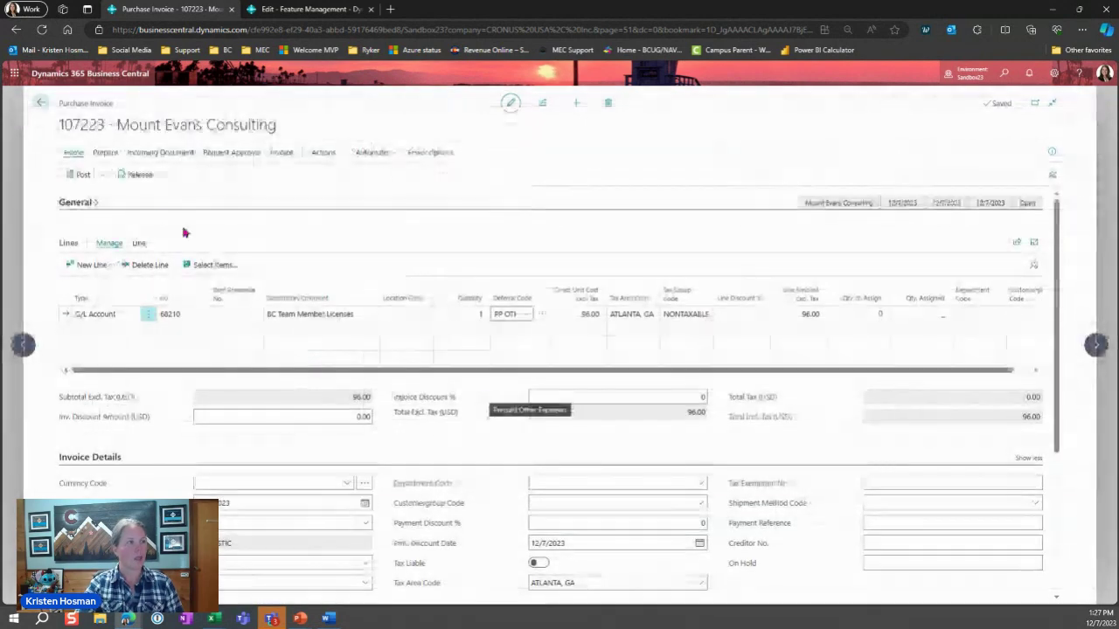
Preview the posting of the purchase invoice and open the previewed G/L entries.
left_click(101, 174)
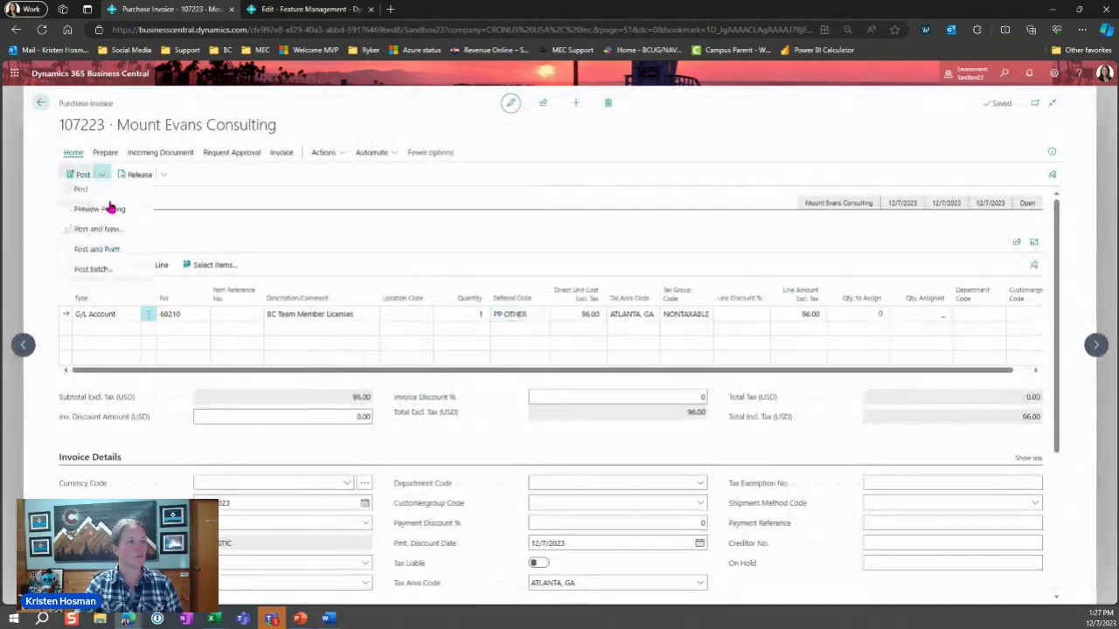
left_click(106, 215)
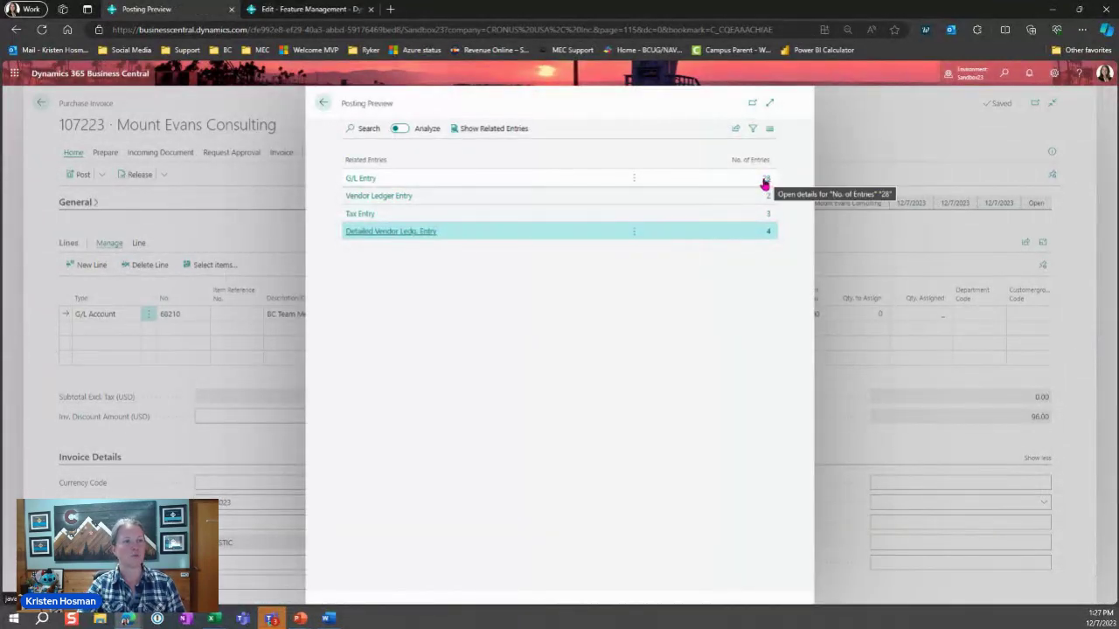
left_click(764, 180)
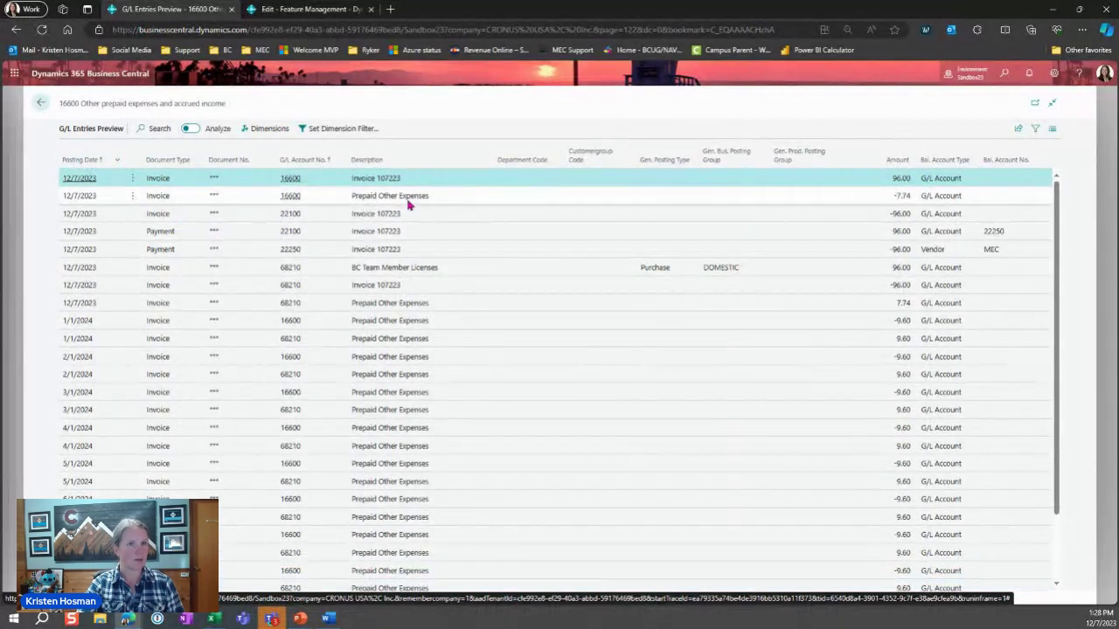
Examine the previewed G/L entries for prepaid account 16600 and license account 68210 across the deferral periods, and return to the invoice.
left_click(400, 208, "shift")
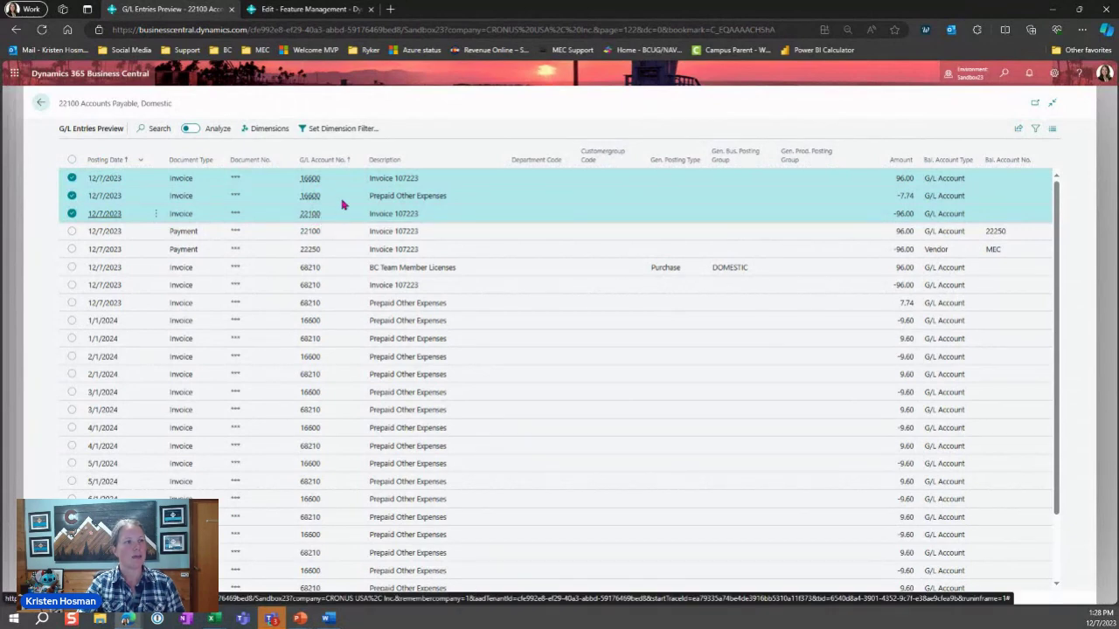
left_click(319, 196)
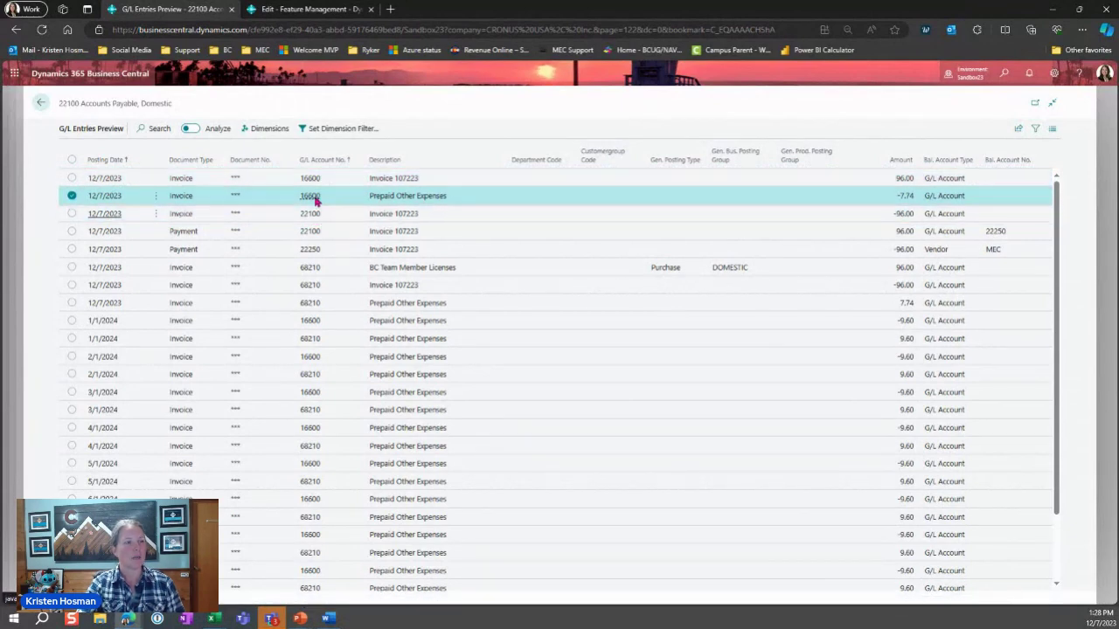
left_click(312, 271)
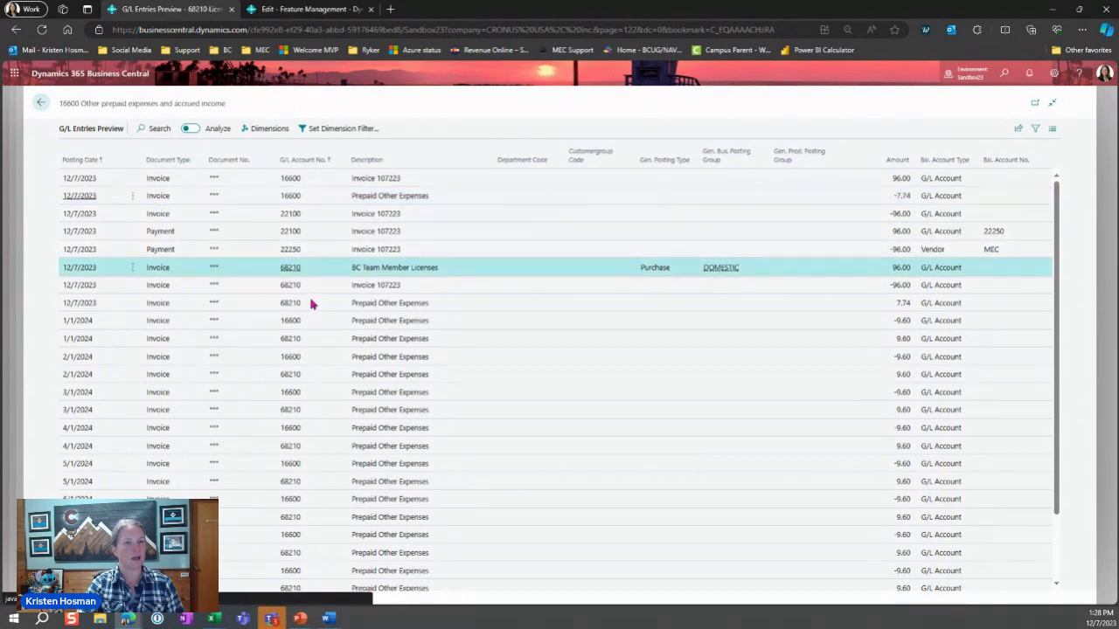
left_click(312, 303)
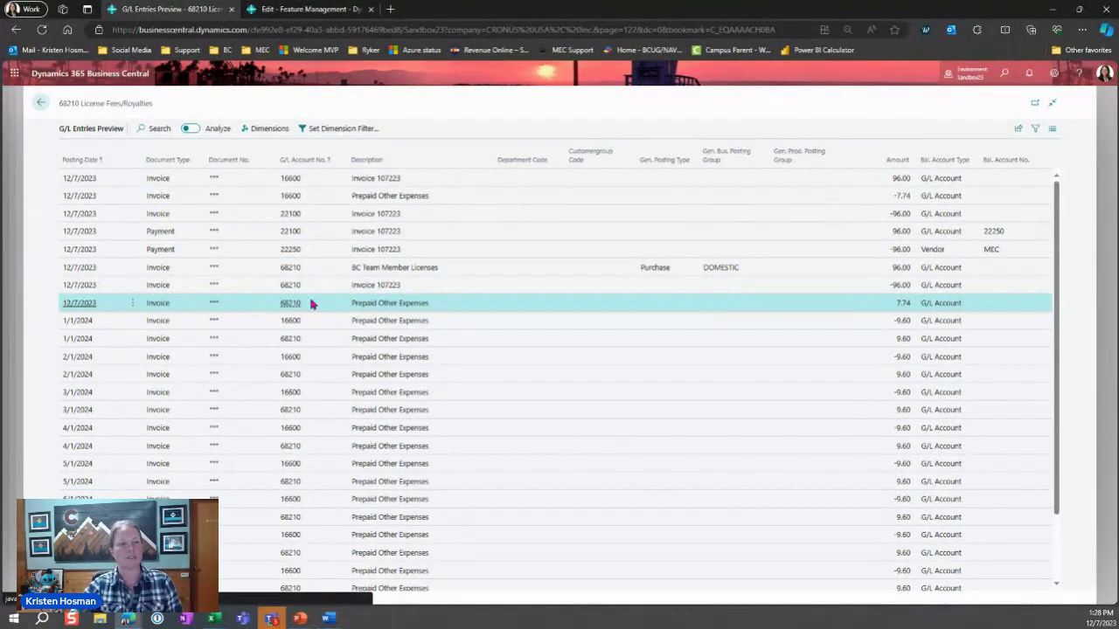
scroll(404, 389, "down", 1)
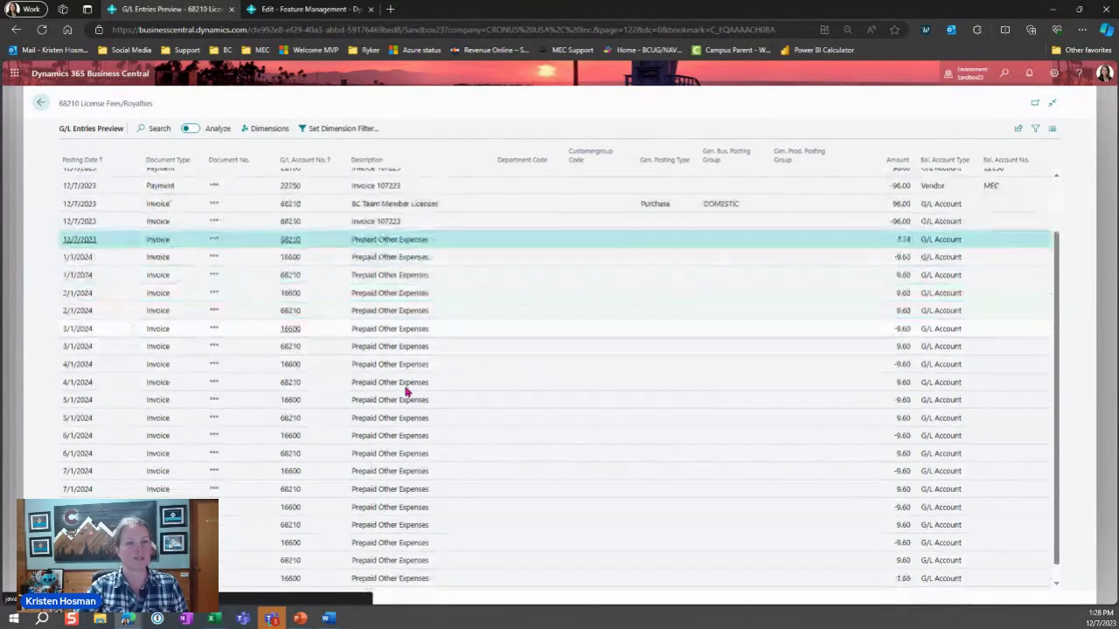
left_click(42, 104)
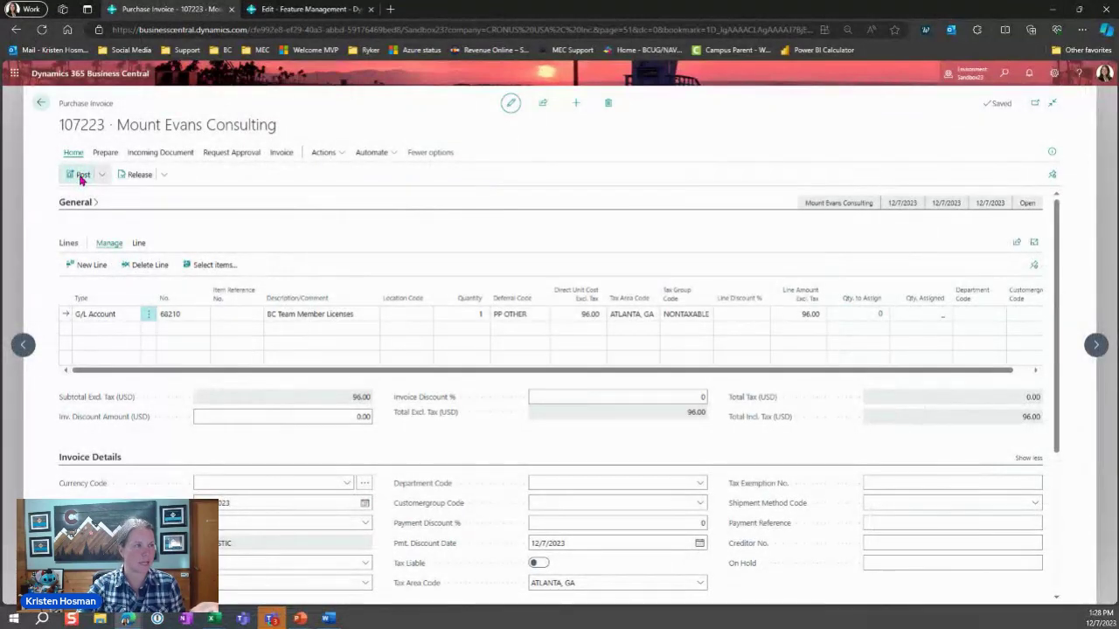
Post the Mount Evans Consulting purchase invoice and return to the home page.
left_click(80, 175)
left_click(619, 369)
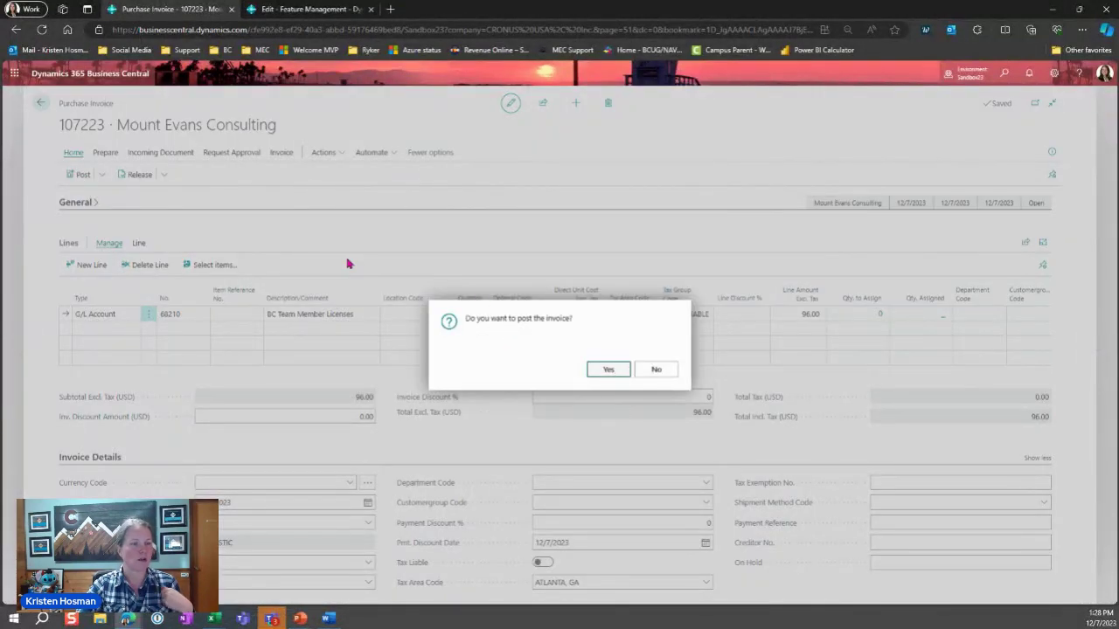
key("Escape")
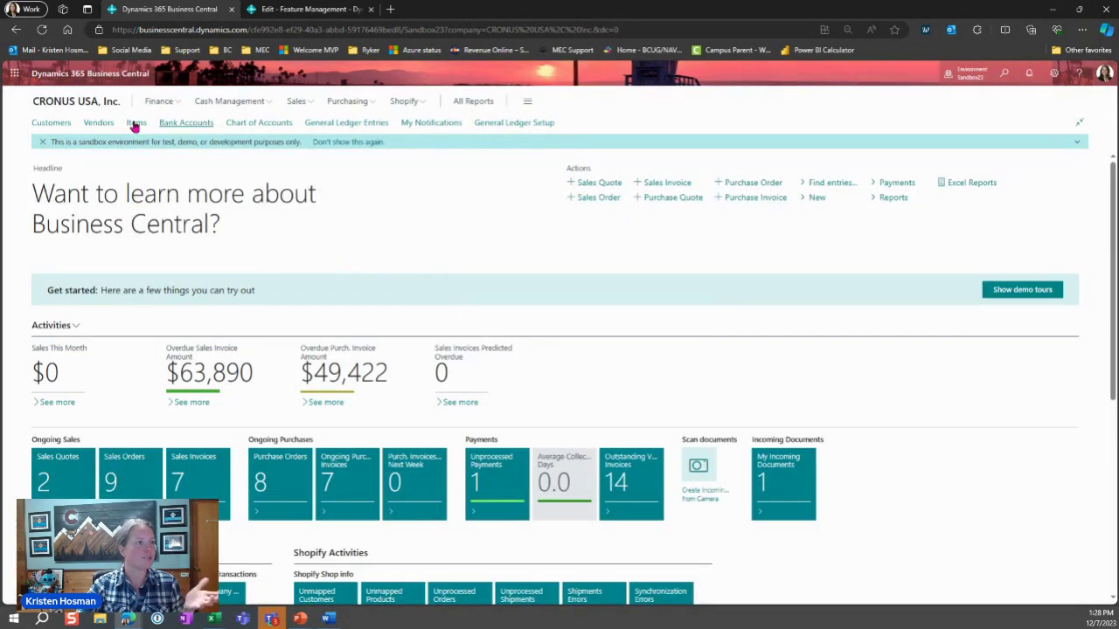
Find account 16600 in the chart of accounts and open its general ledger entries.
left_click(242, 127)
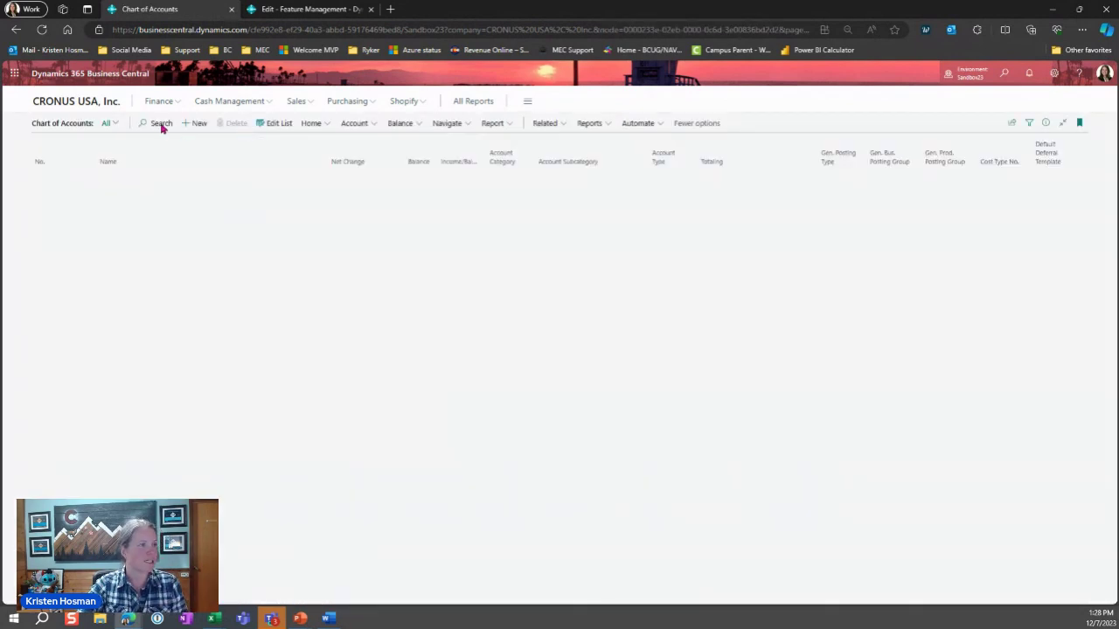
left_click(161, 124)
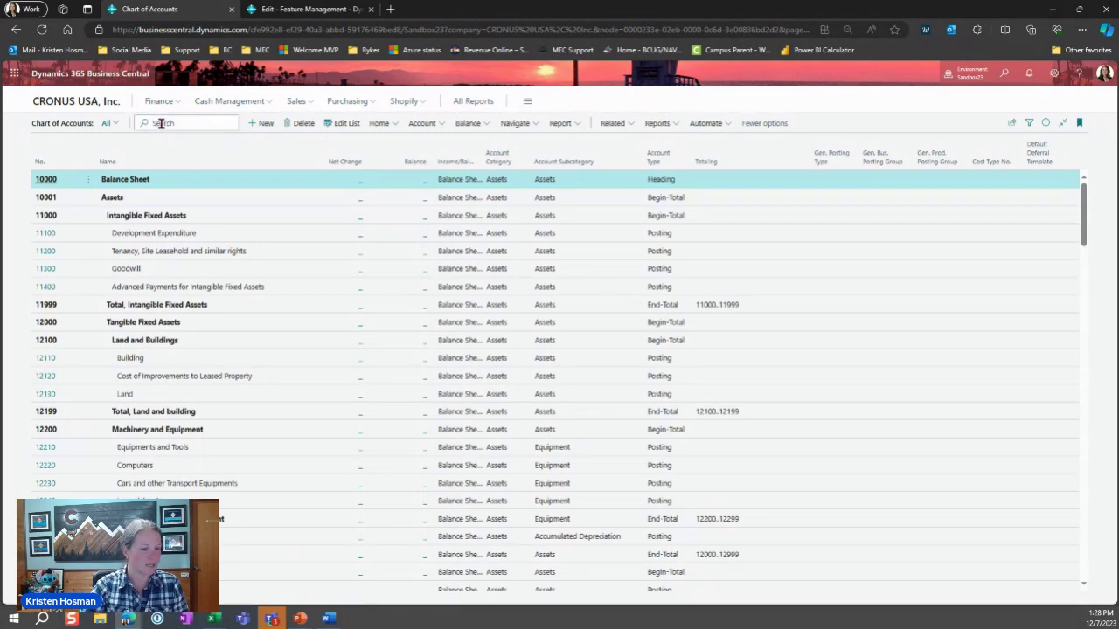
type("16600")
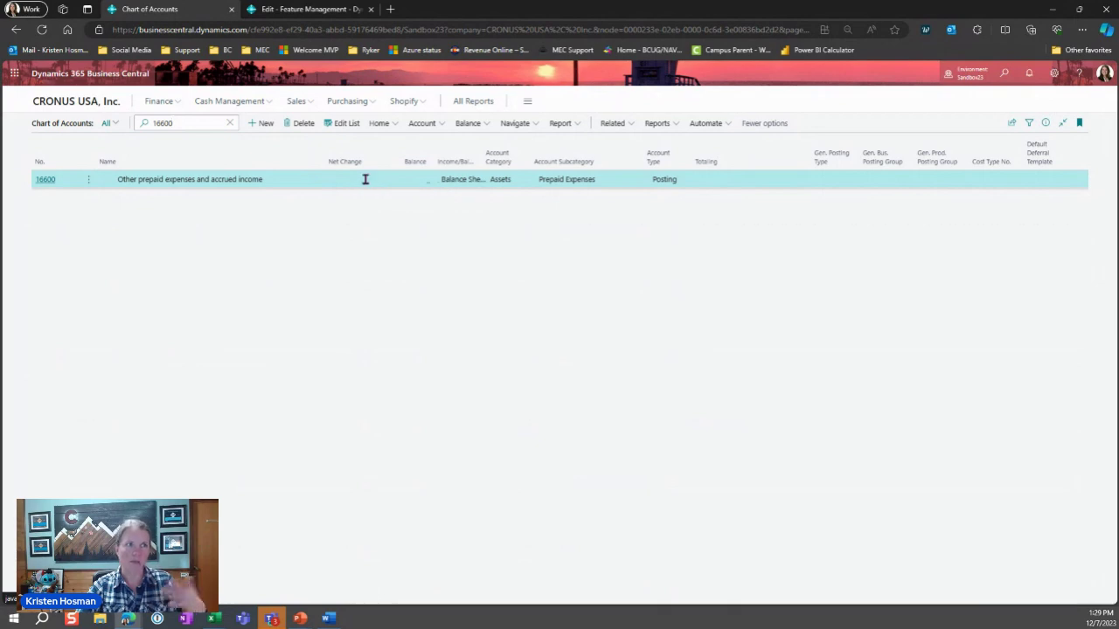
left_click(365, 179)
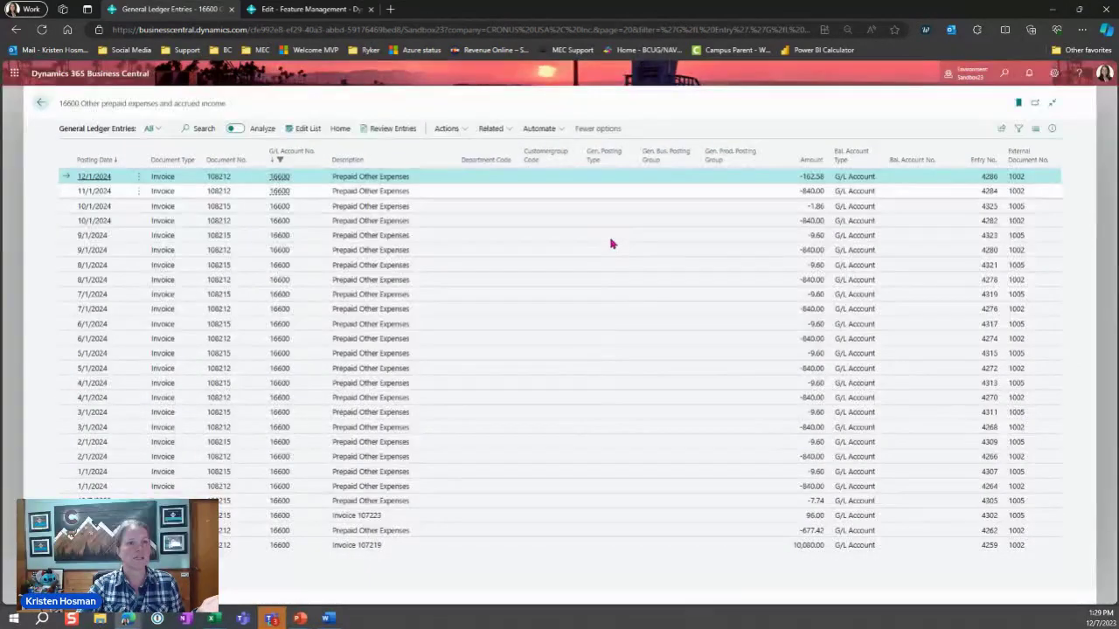
Review the posted prepaid expense entries for account 16600 and return to the chart of accounts.
left_click(612, 247)
left_click(615, 268)
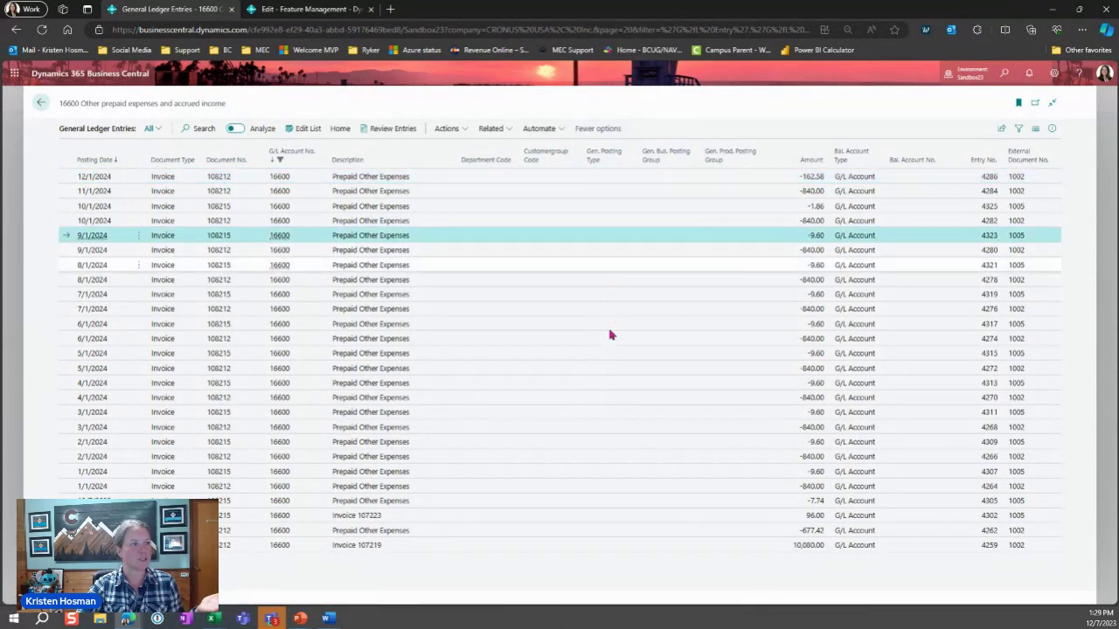
left_click(594, 308)
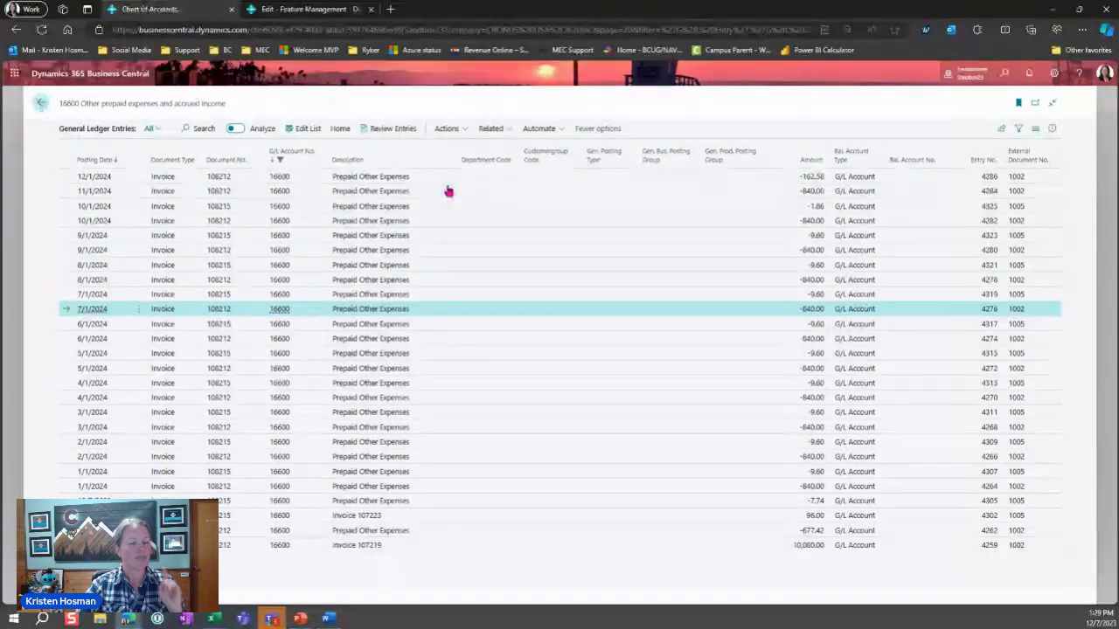
left_click(41, 104)
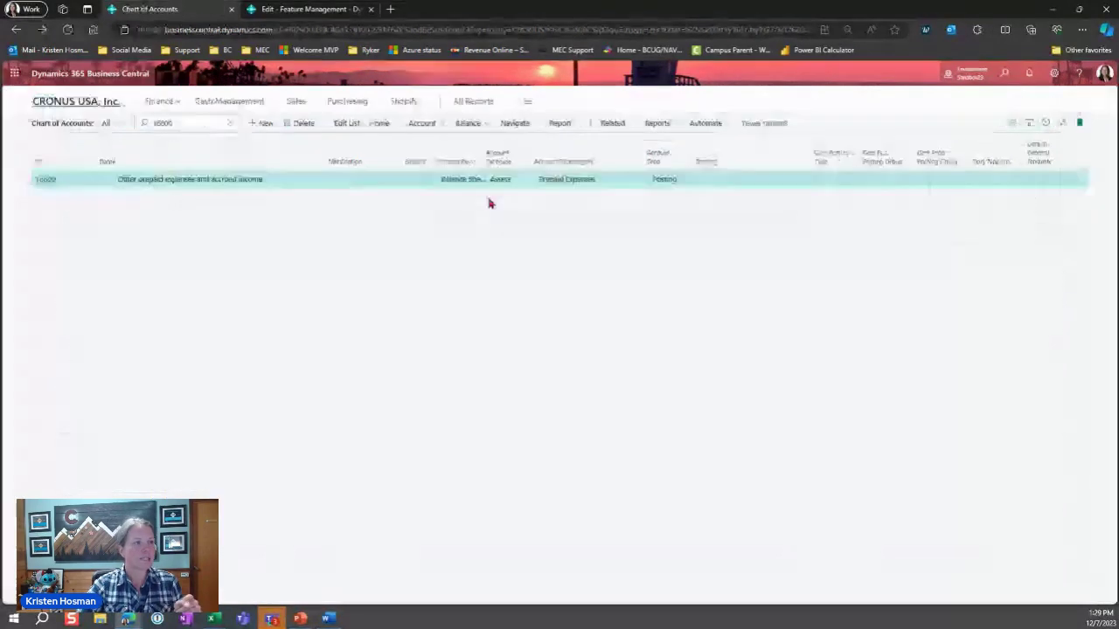
Search for "deferral" and open the Purchasing Deferral Summary report.
left_click(1003, 79)
type("deferral")
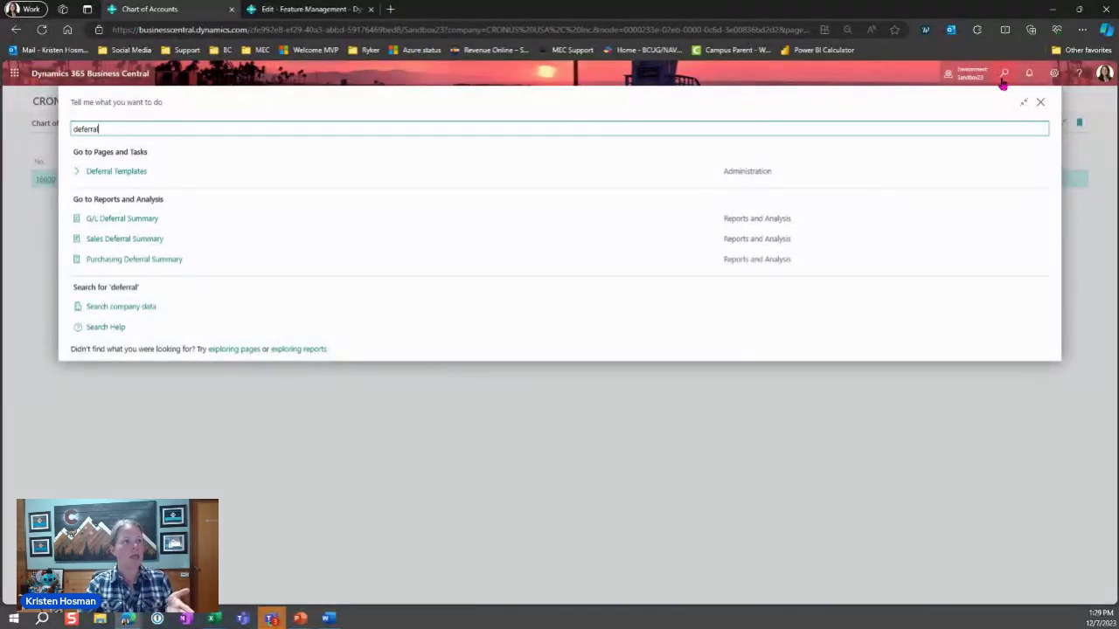
key("Down")
key("Down")
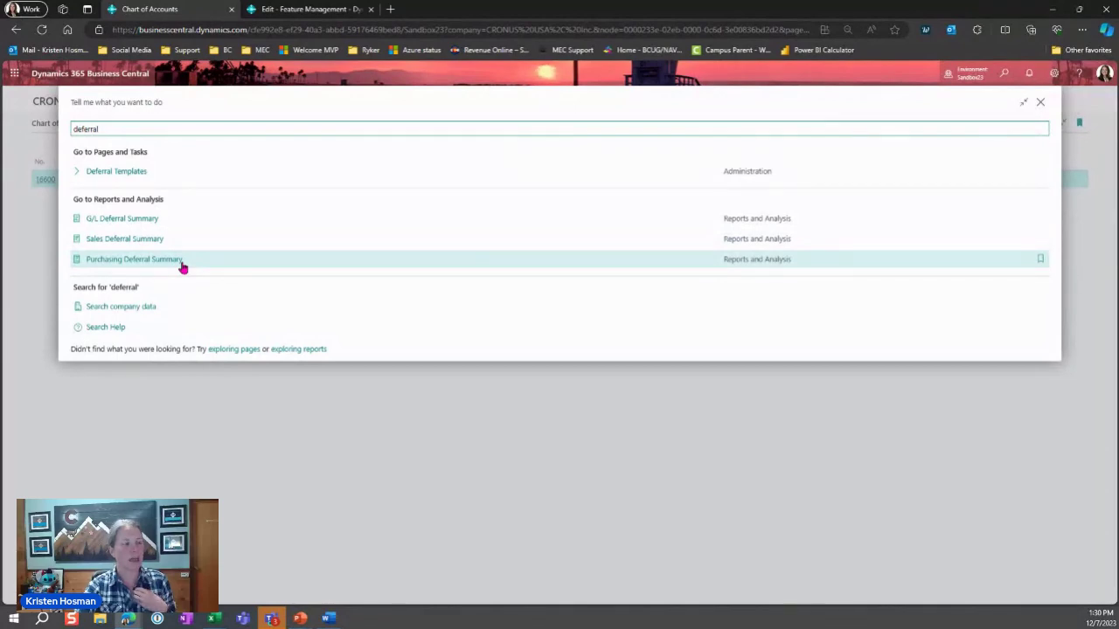
left_click(108, 265)
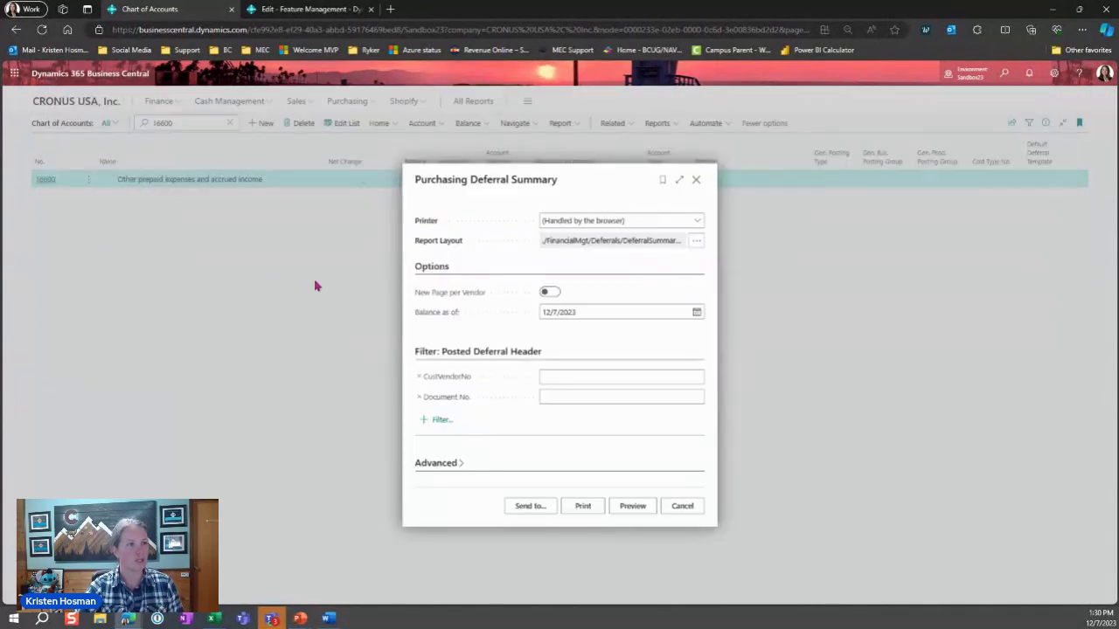
Preview the Purchasing Deferral Summary with a balance as of 12/31/2023, review the deferred amounts and close the preview.
left_click(593, 313)
type("12/31")
key("Tab")
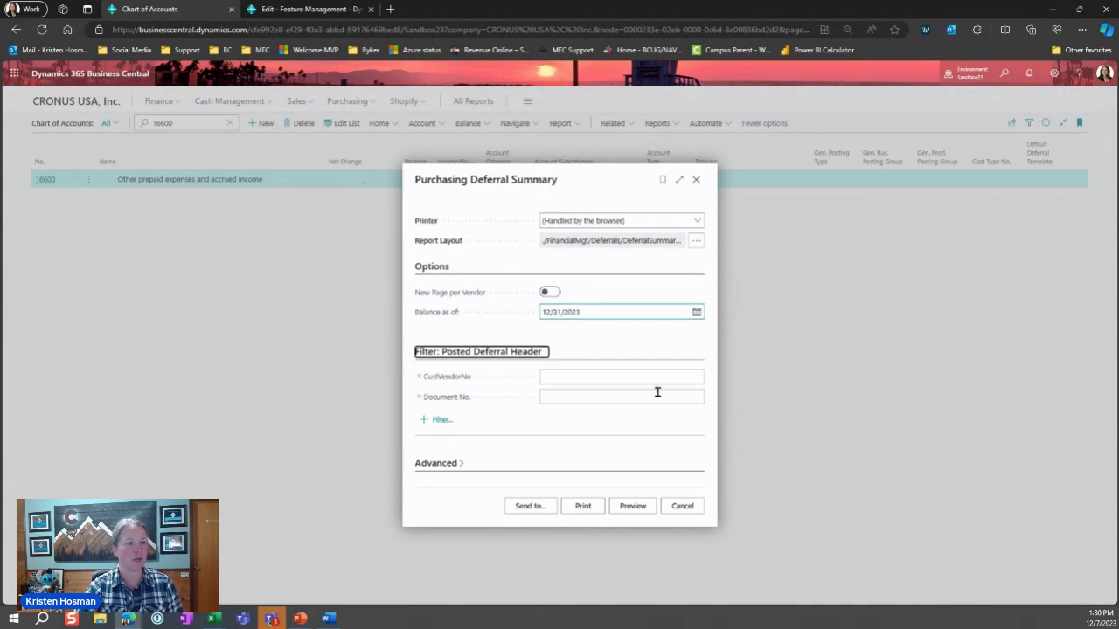
left_click(642, 508)
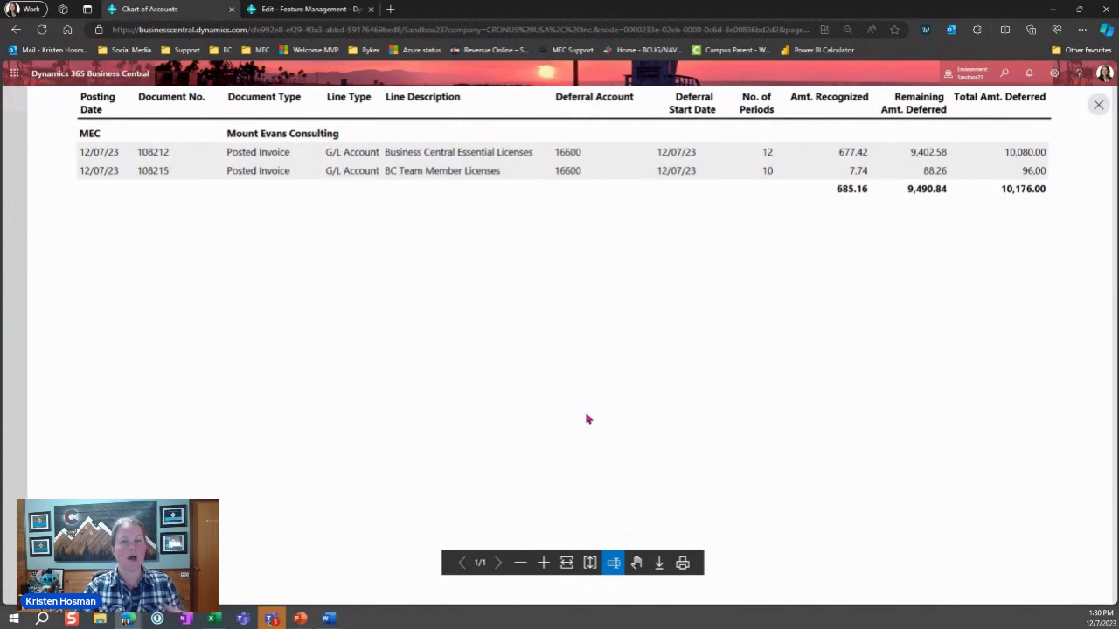
scroll(587, 420, "up", 2)
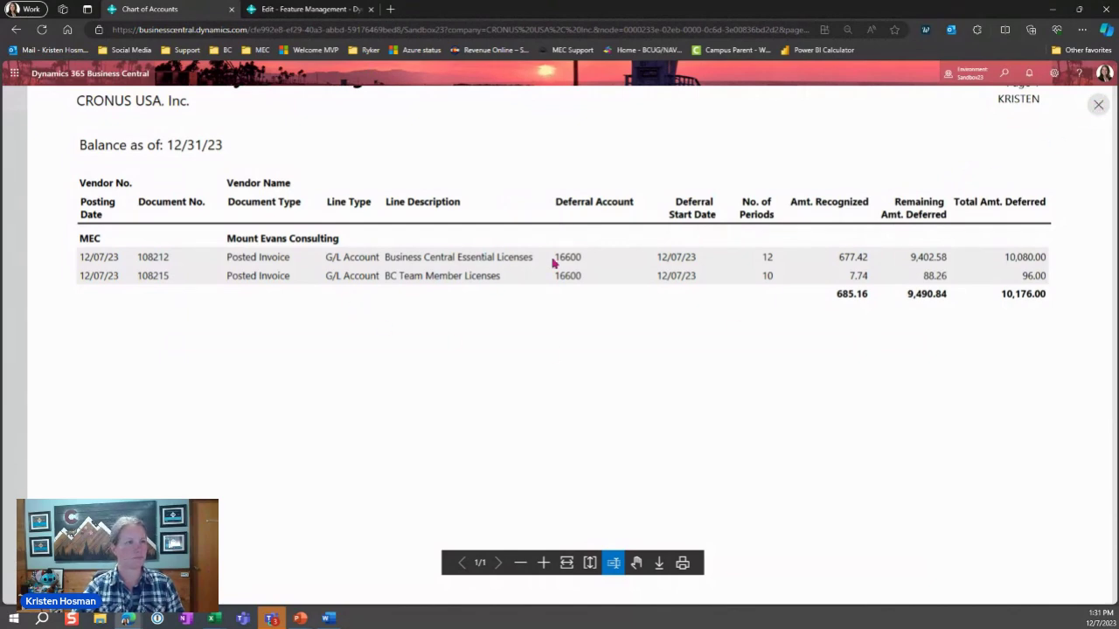
key("Escape")
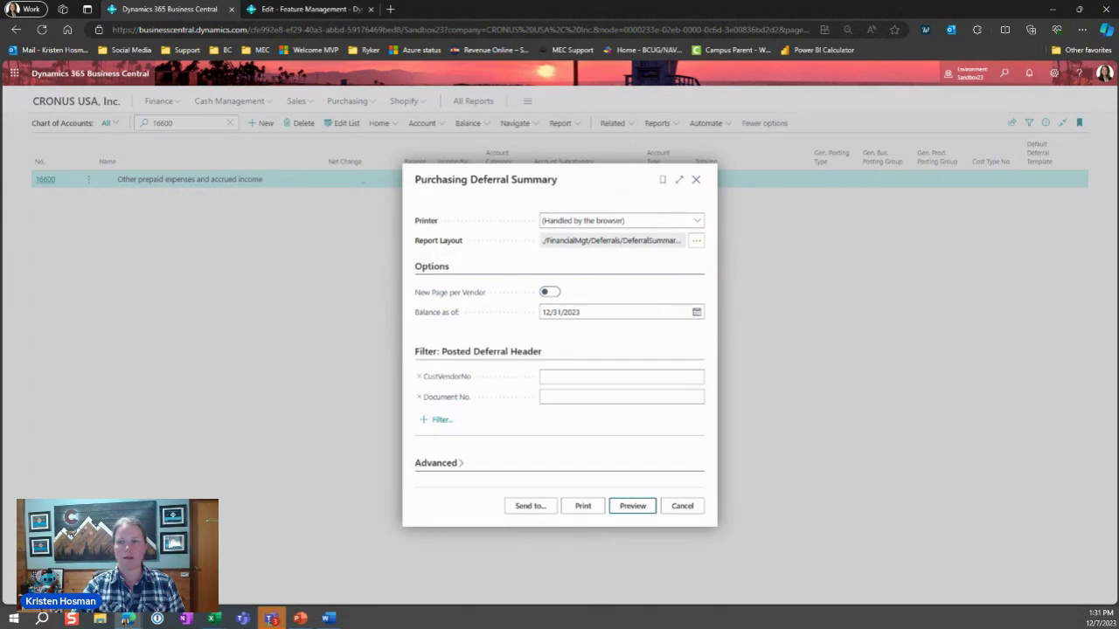
Switch to the presentation, show the "Show debit and credit amounts" slide, and switch back to the Business Central home page.
key("alt+Tab")
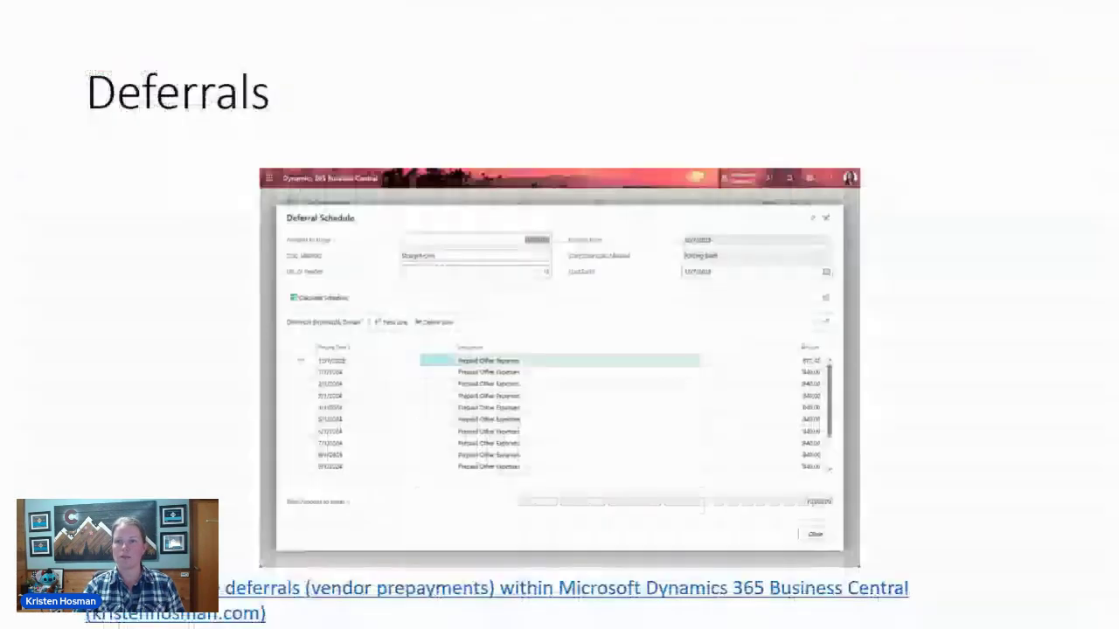
key("Right")
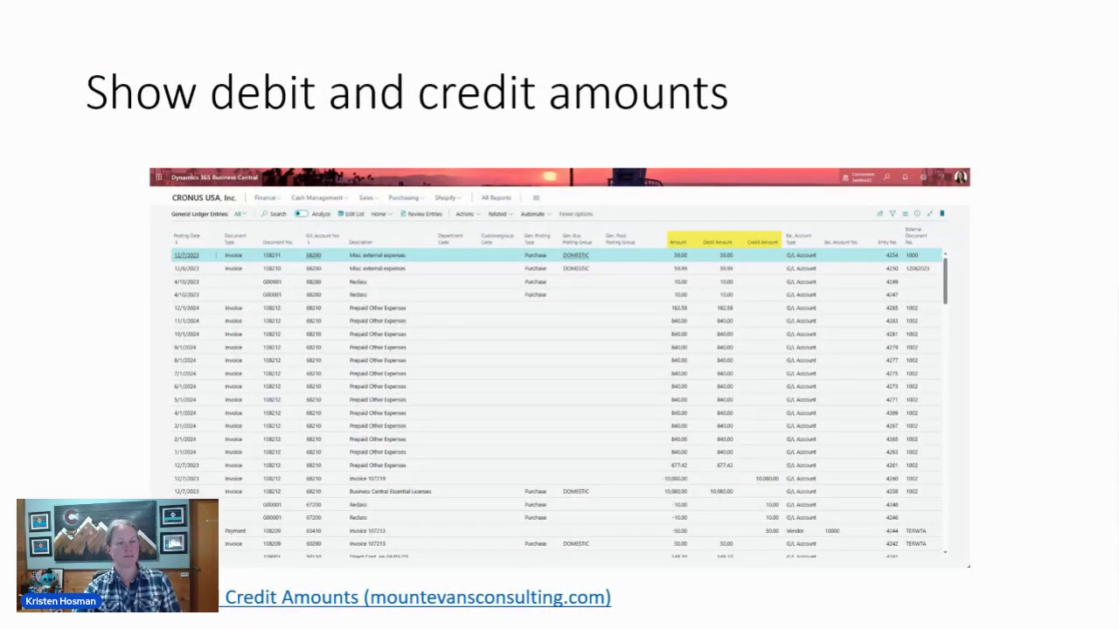
key("alt+Tab")
left_click(89, 109)
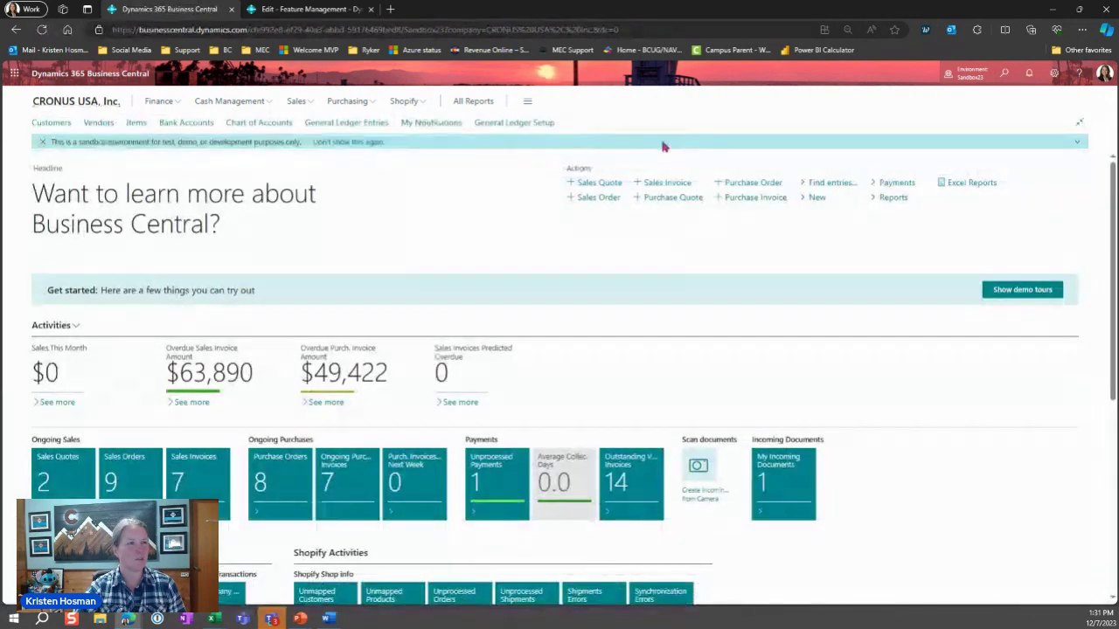
Review the amounts listed in General Ledger Entries and return to the home page.
left_click(355, 125)
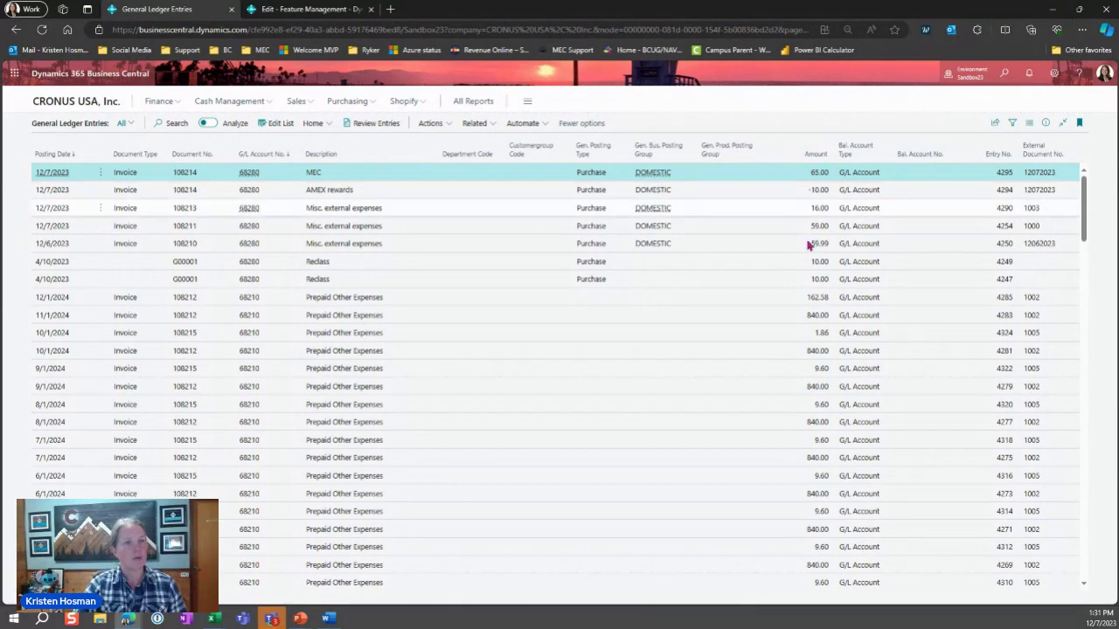
left_click(83, 103)
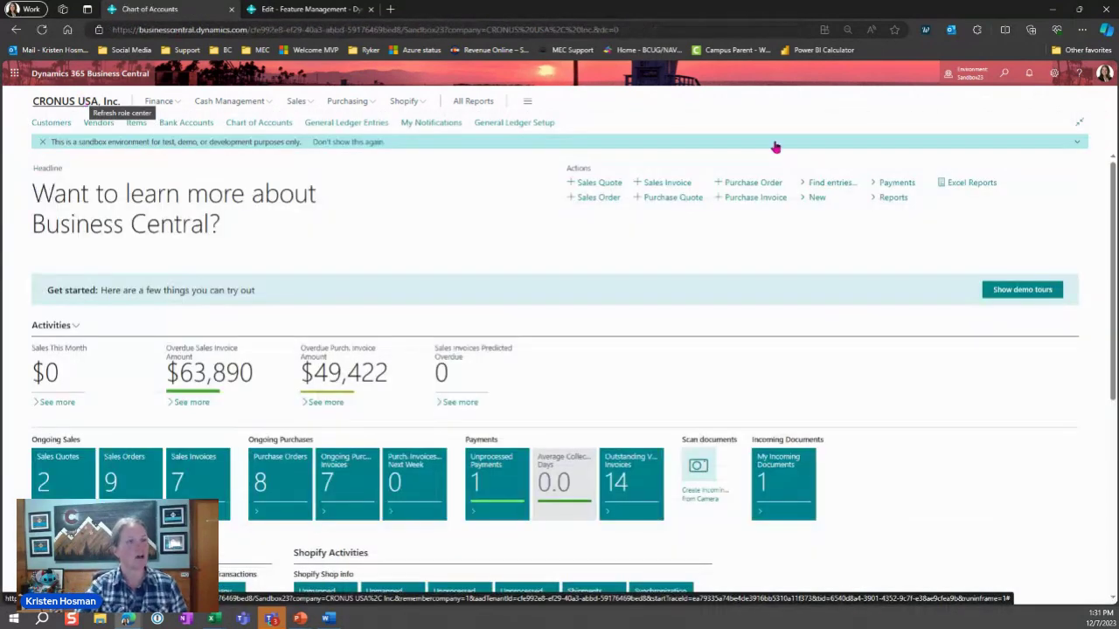
Find the General Ledger Setup page, set Show Amounts to All Amounts, and return to the home page.
left_click(999, 80)
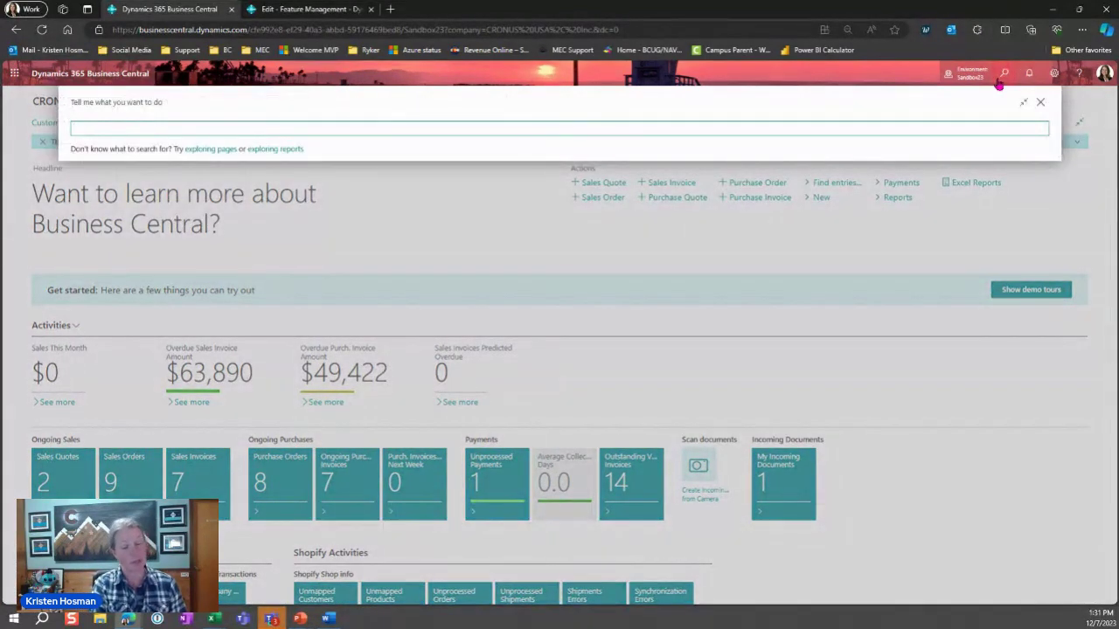
type("general l")
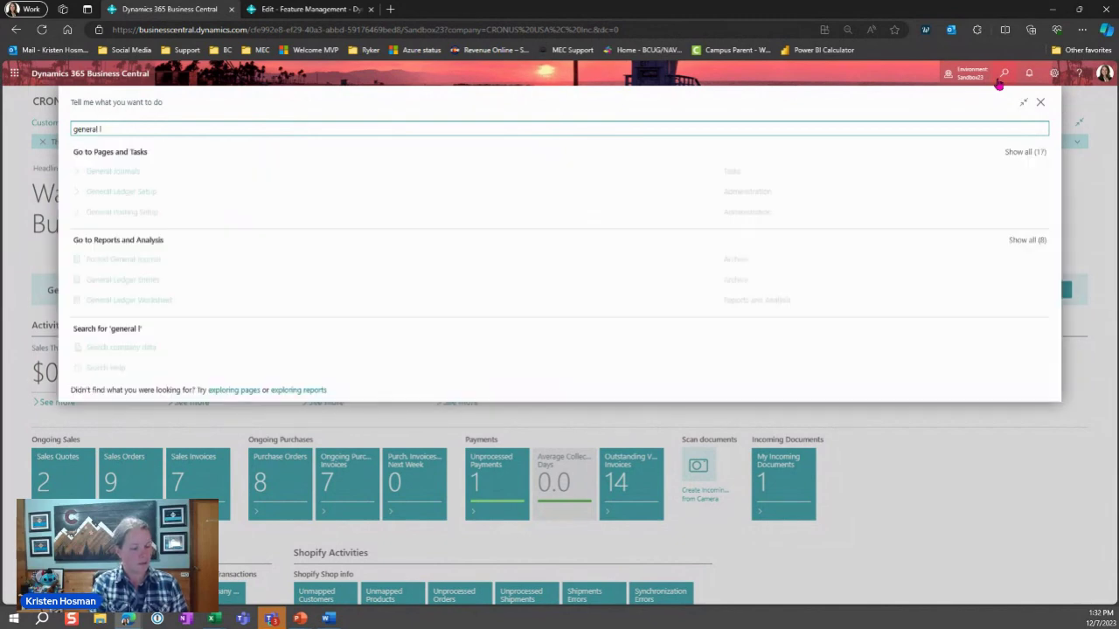
type("edger se")
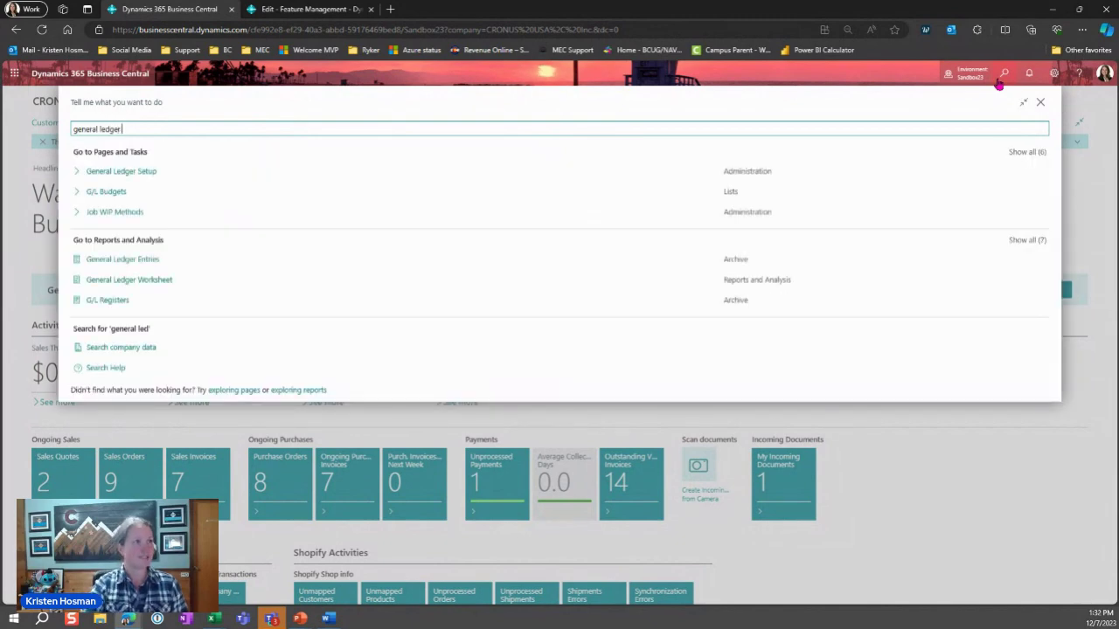
left_click(125, 174)
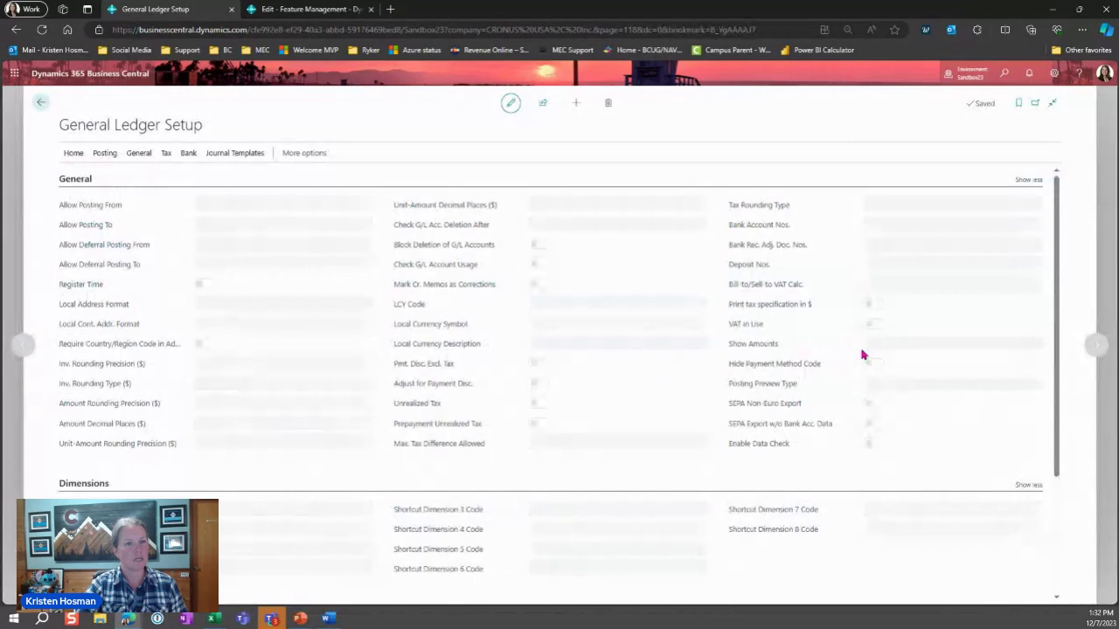
left_click(924, 345)
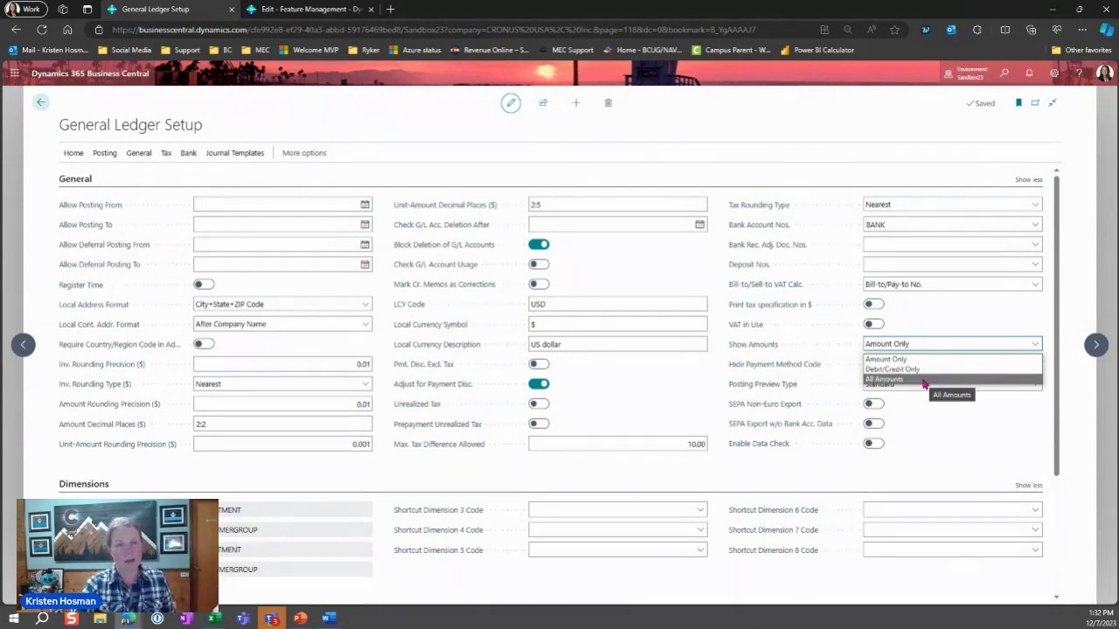
left_click(924, 380)
left_click(40, 103)
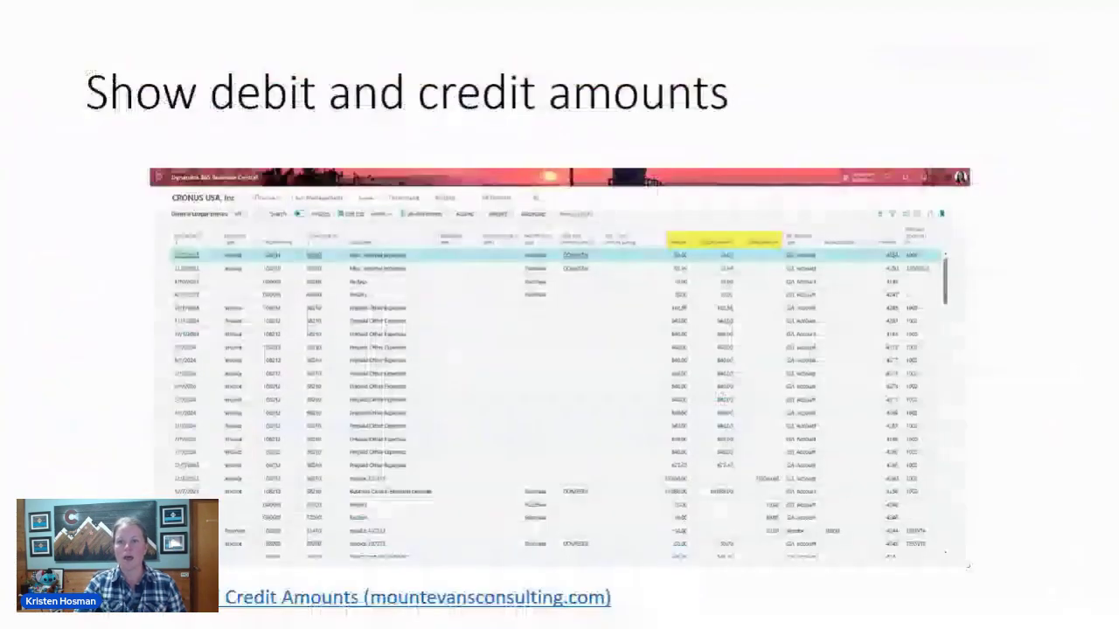
Show the "Analysis views" slide in the presentation and switch to the Feature Management page in the browser.
key("Right")
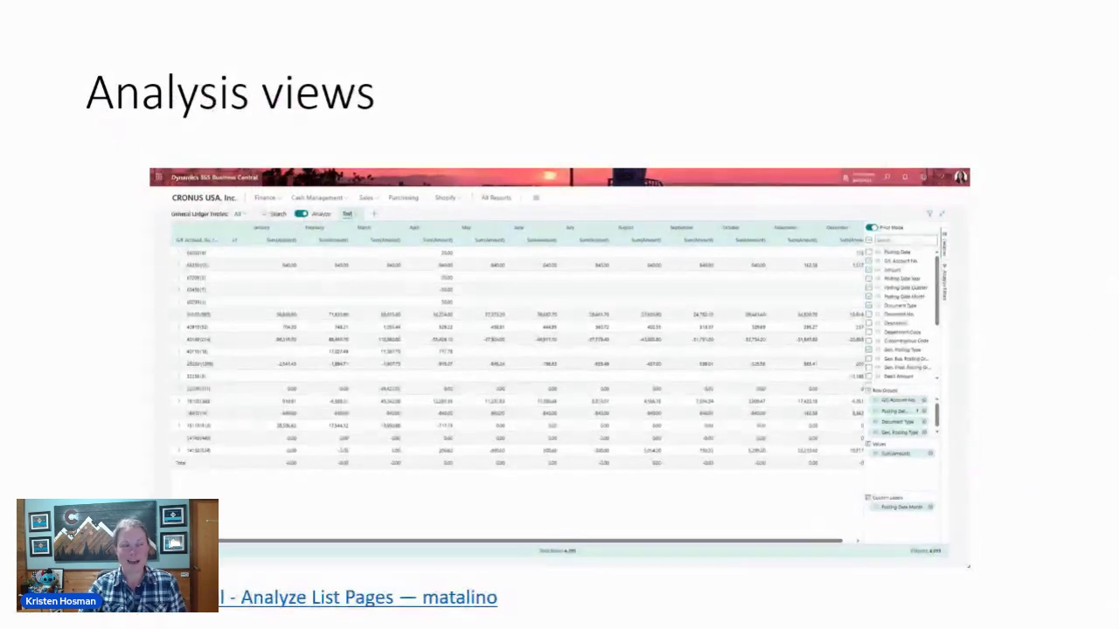
key("alt+Tab")
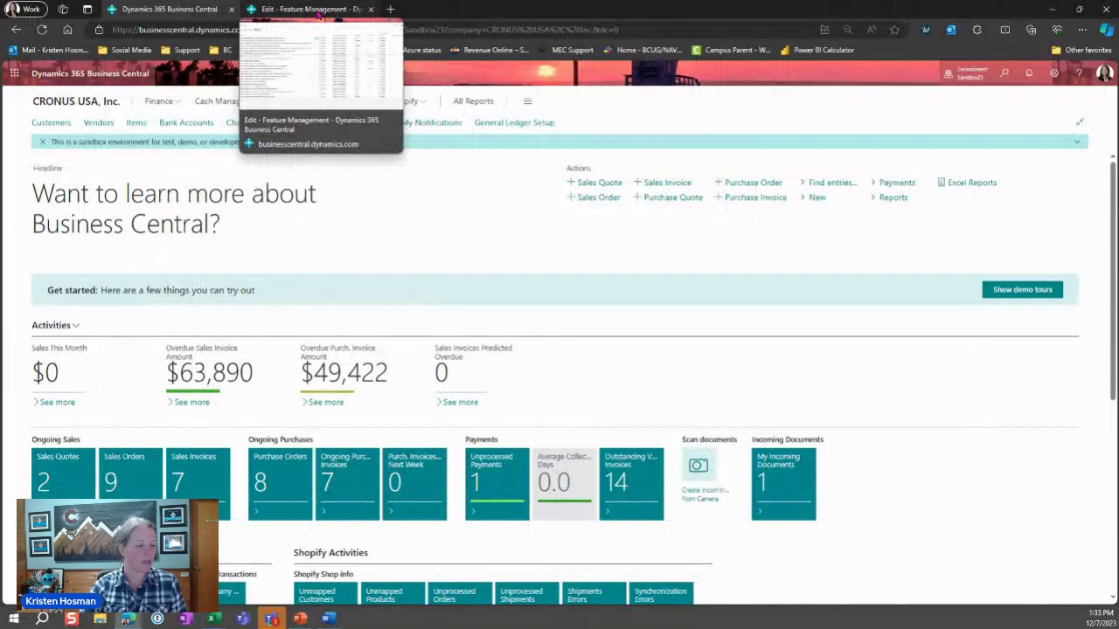
left_click(317, 10)
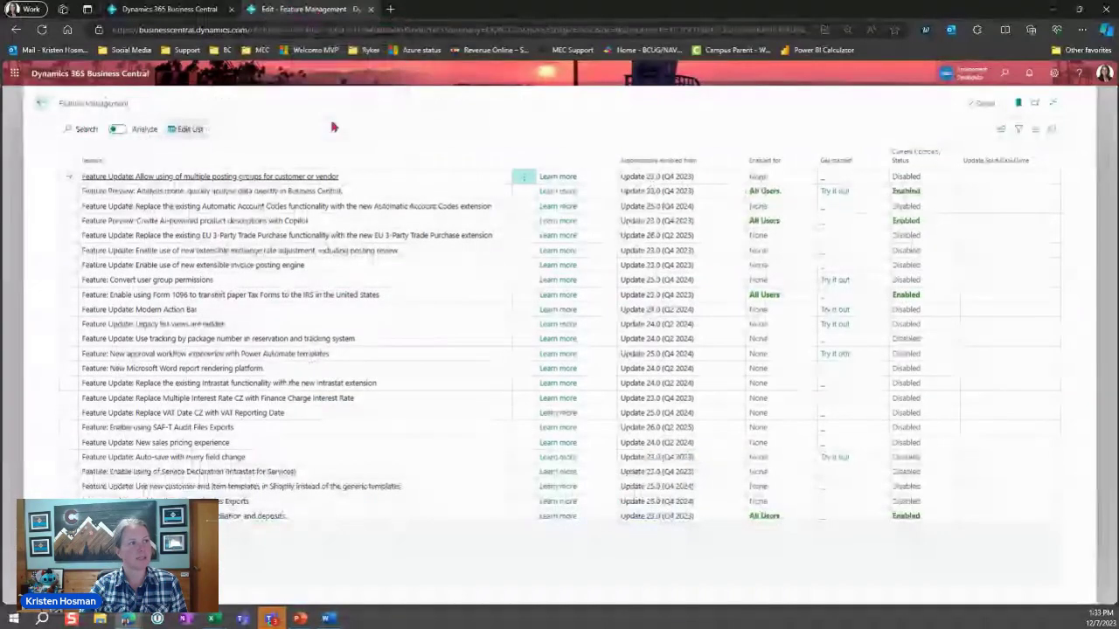
Review the Enabled for options of the "Analysis mode, quickly analyse data directly in Business Central" feature preview.
left_click_drag(61, 103, 117, 104)
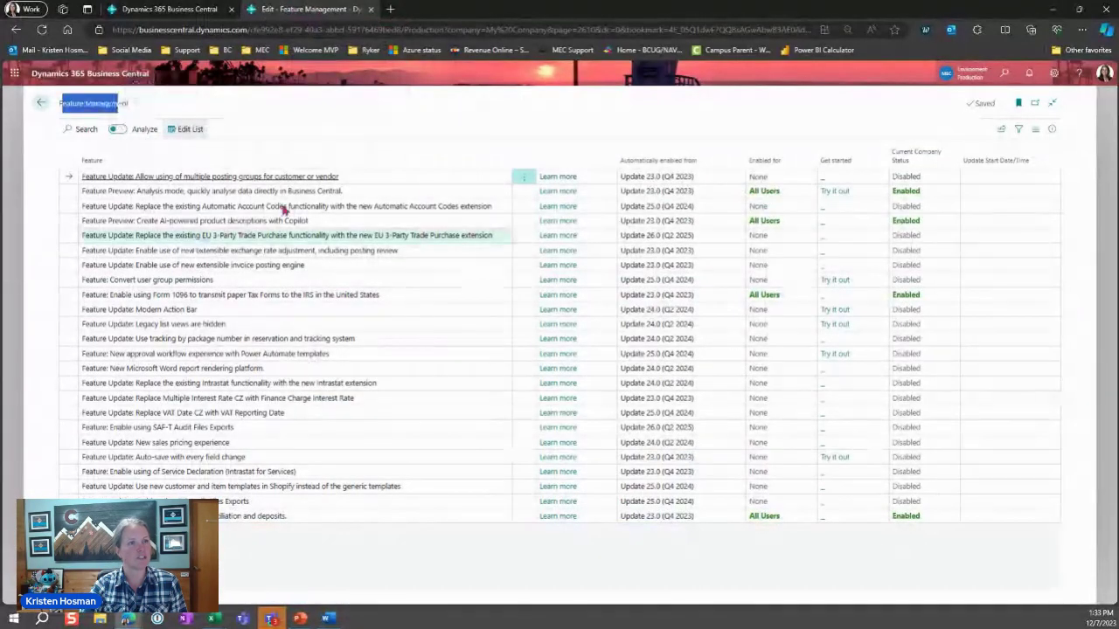
left_click(89, 192)
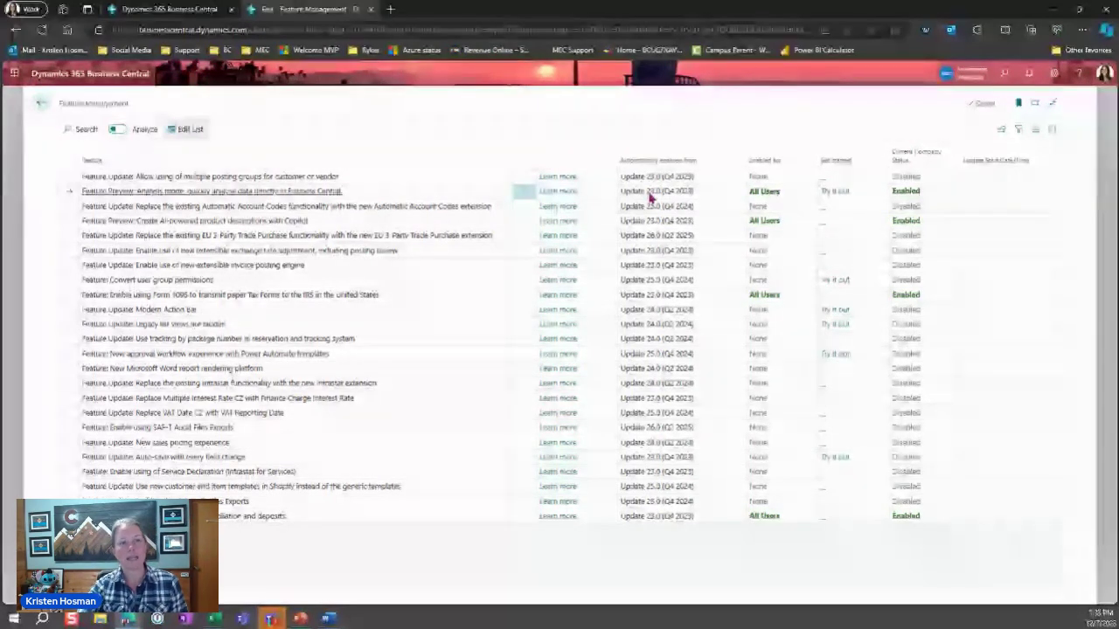
left_click(803, 191)
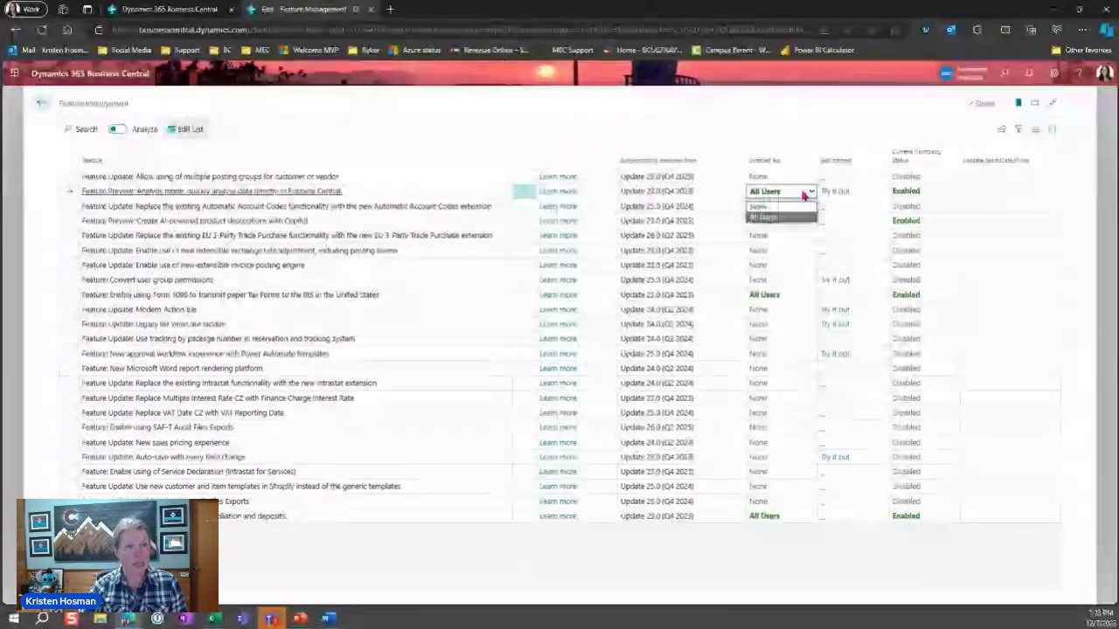
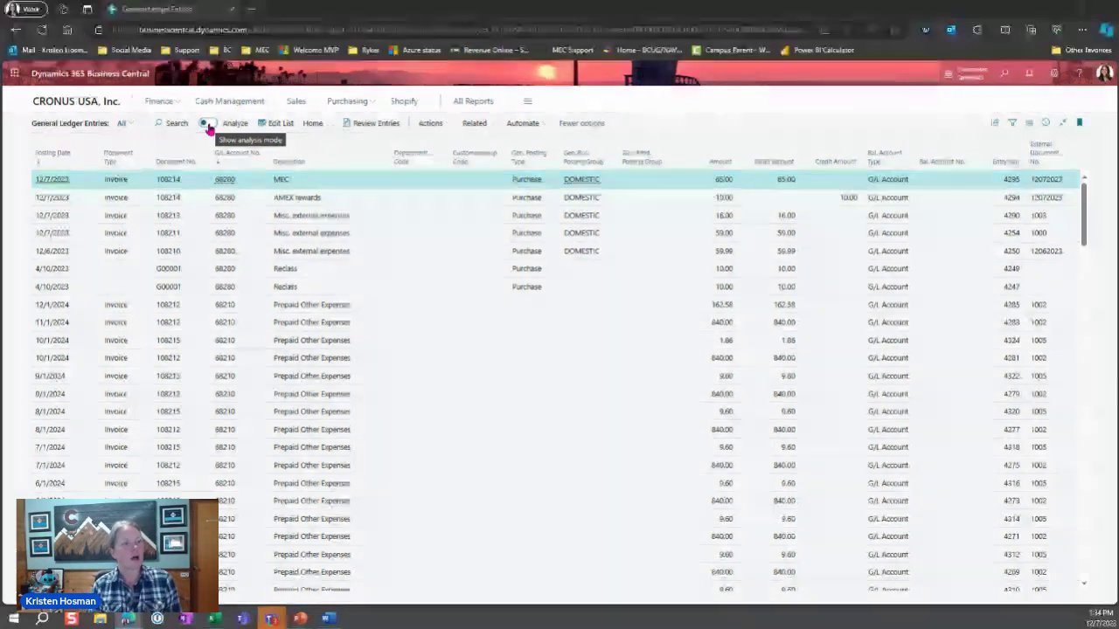
Show General Ledger Entries in analysis mode, expand account 68280 through Q2 to the posting type, and collapse it again.
left_click(207, 124)
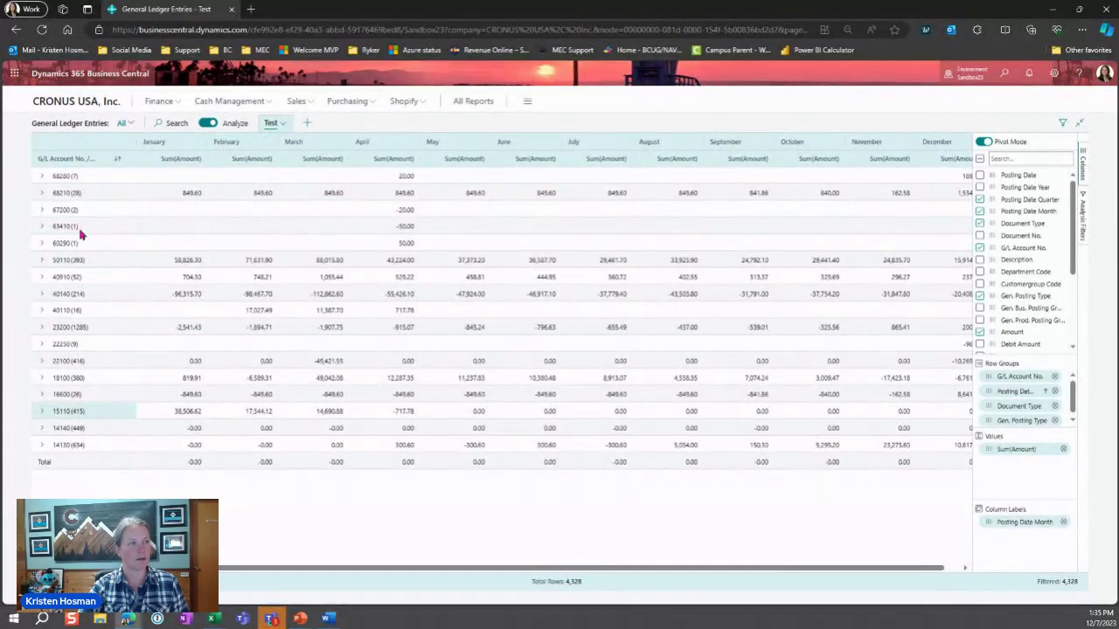
left_click(42, 177)
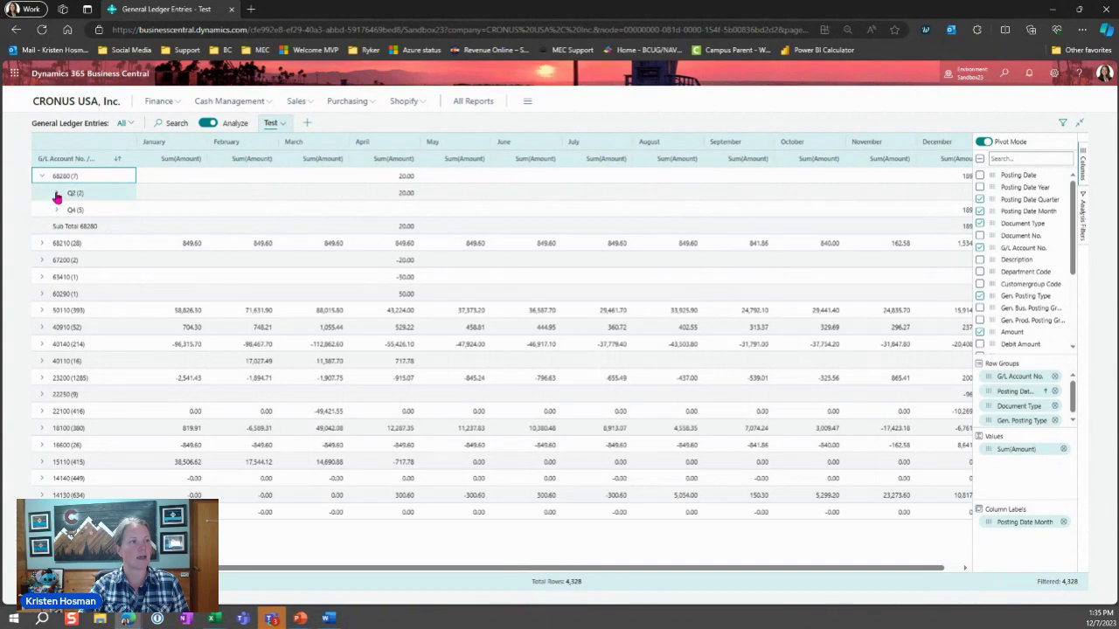
left_click(57, 194)
left_click(71, 211)
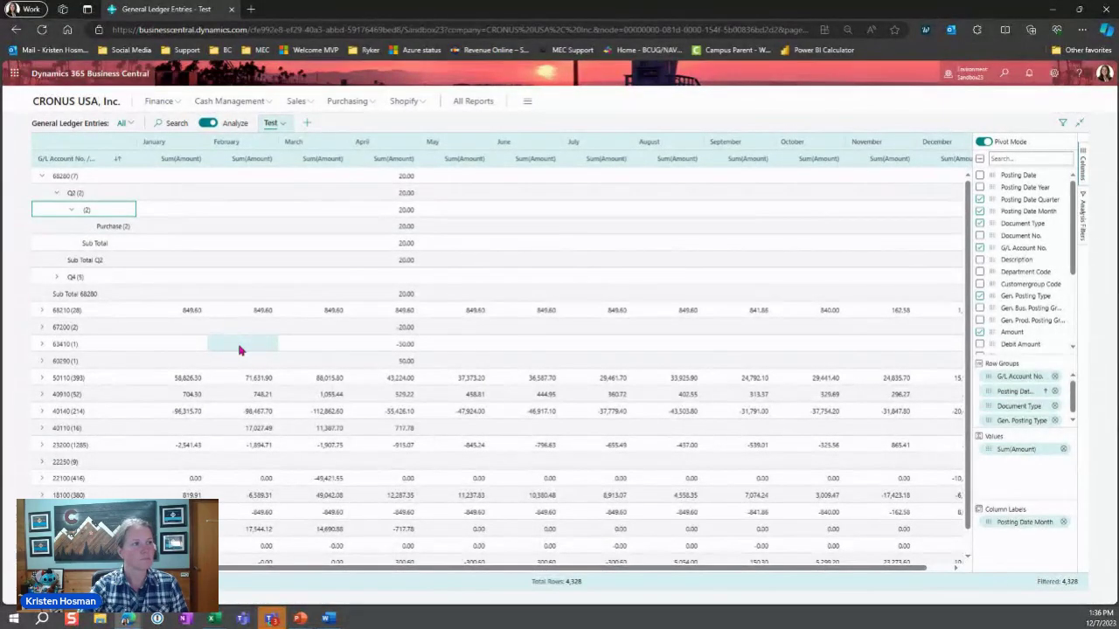
left_click(71, 209)
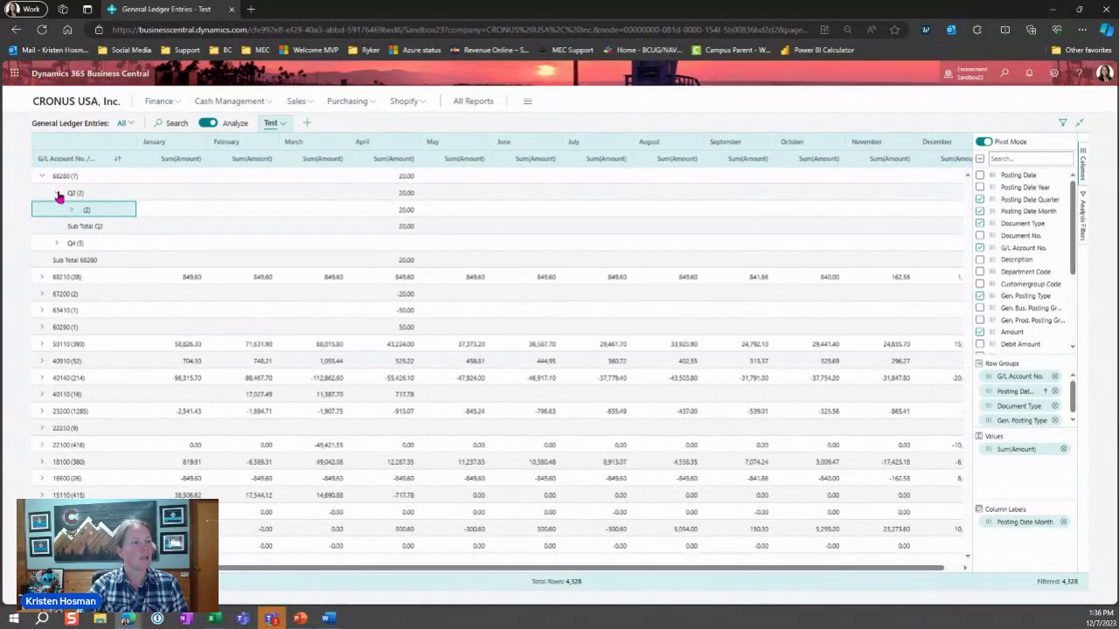
left_click(58, 194)
left_click(51, 178)
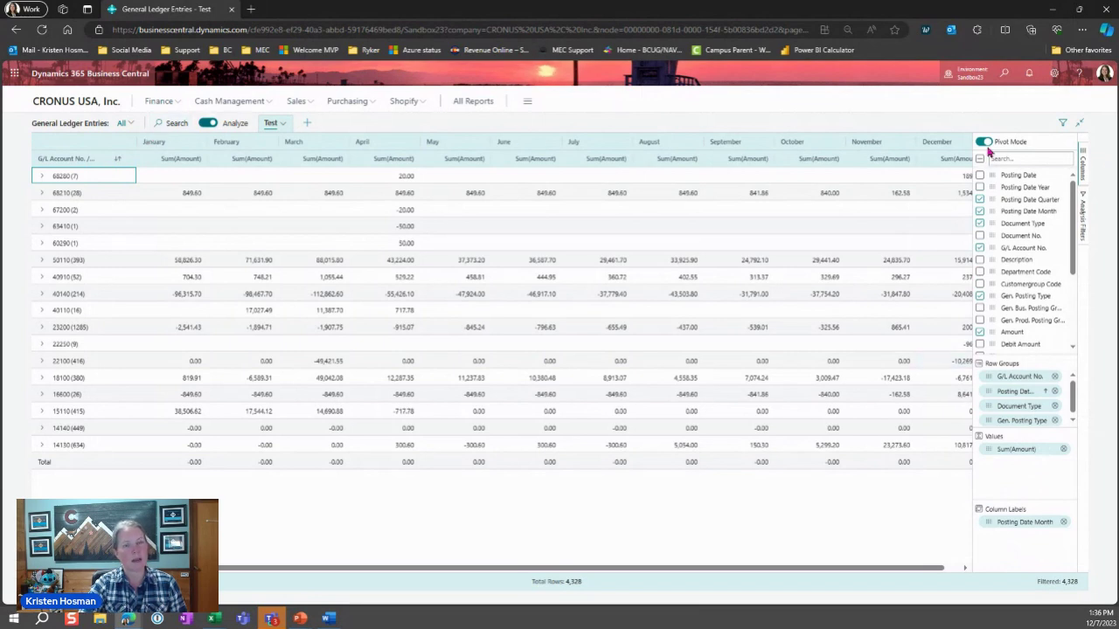
Compare the Test analysis with pivot mode off and on, and examine its analysis filters, column settings and total row count.
left_click(984, 142)
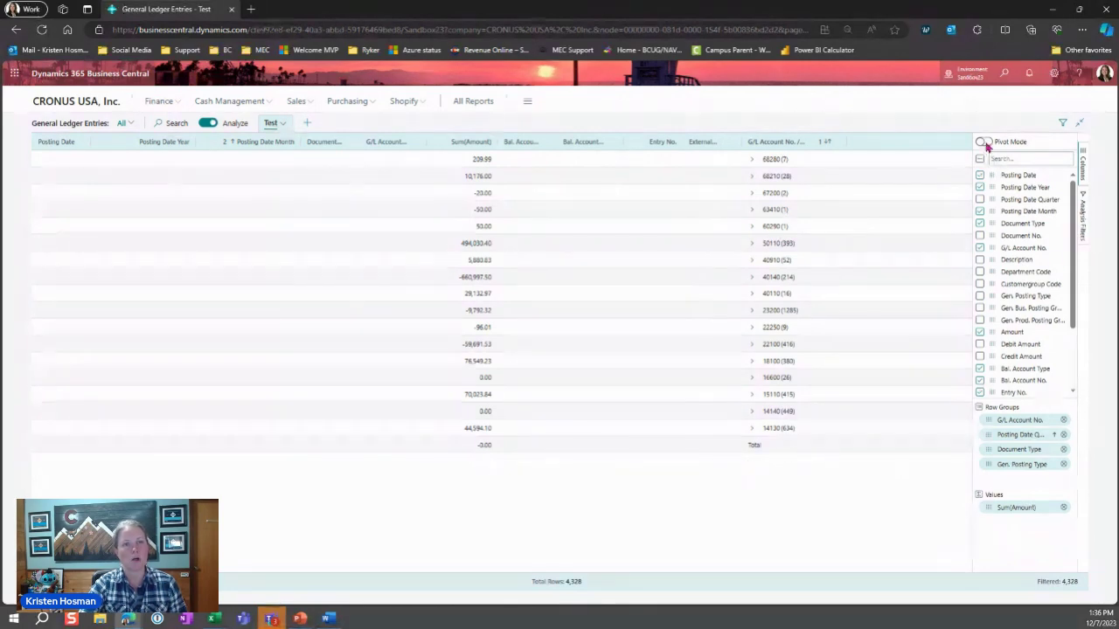
left_click(983, 143)
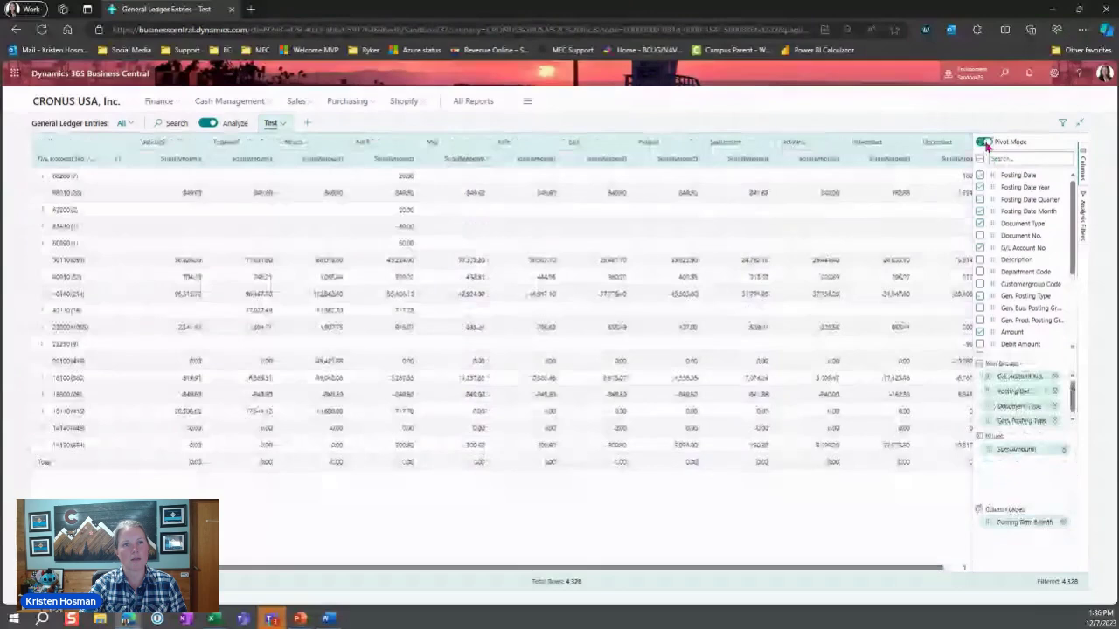
left_click(1085, 214)
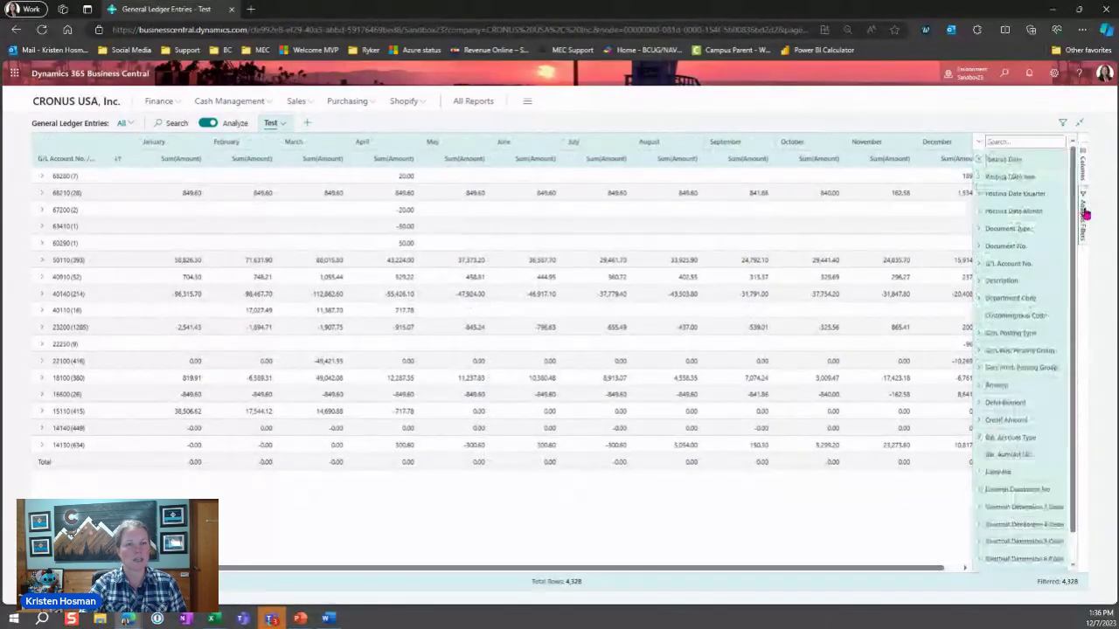
left_click(1084, 164)
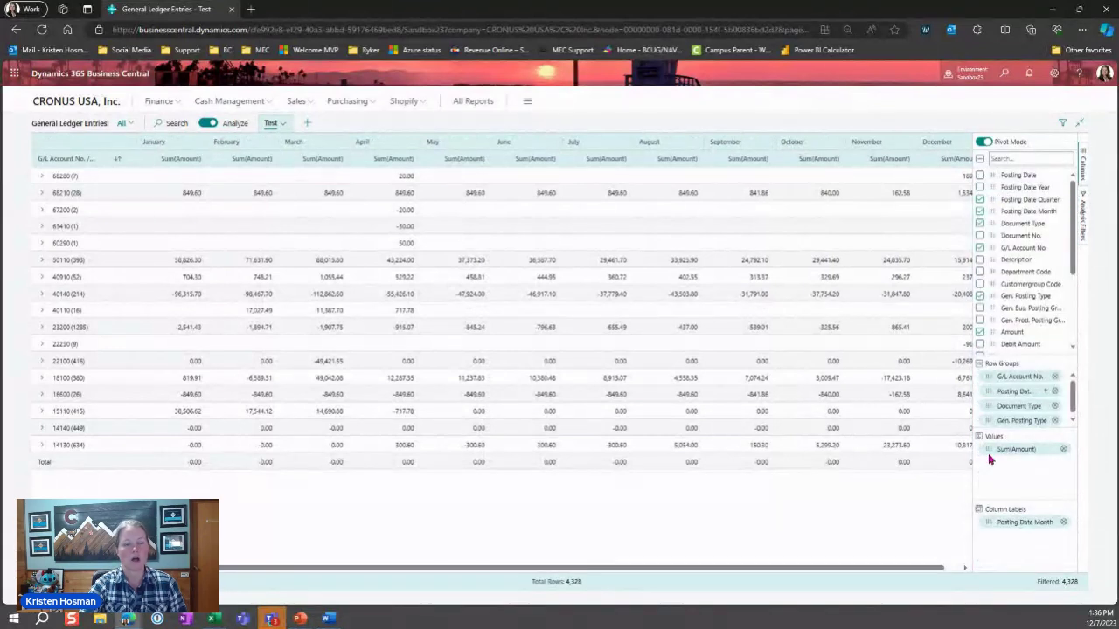
left_click_drag(565, 585, 583, 585)
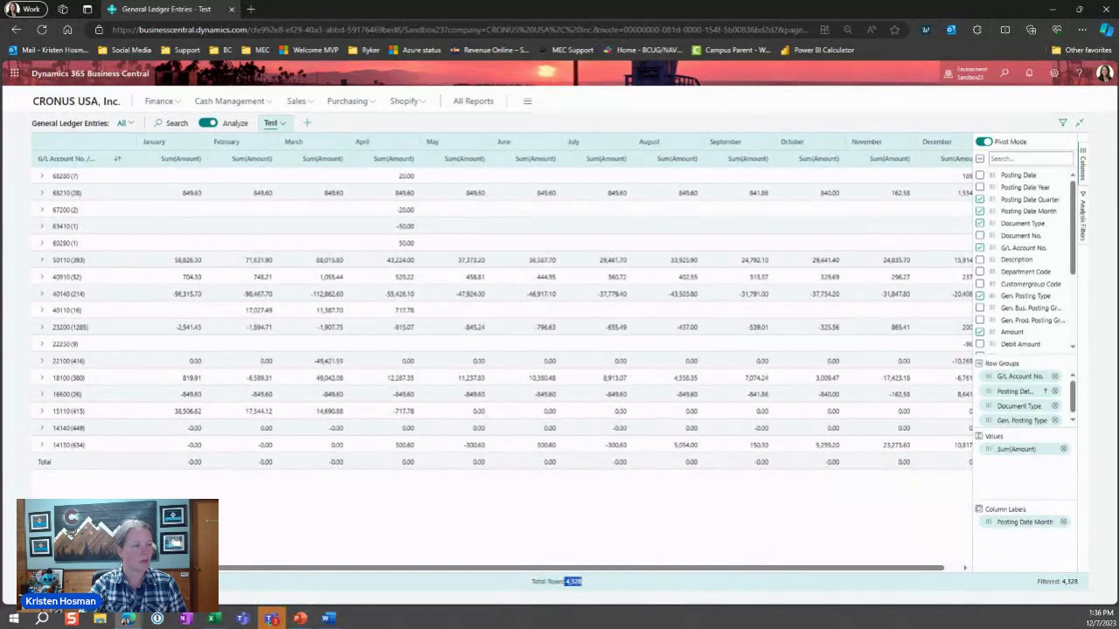
Review the rename, duplicate, copy link, arrange and delete options of the Test analysis and dismiss them.
left_click(282, 124)
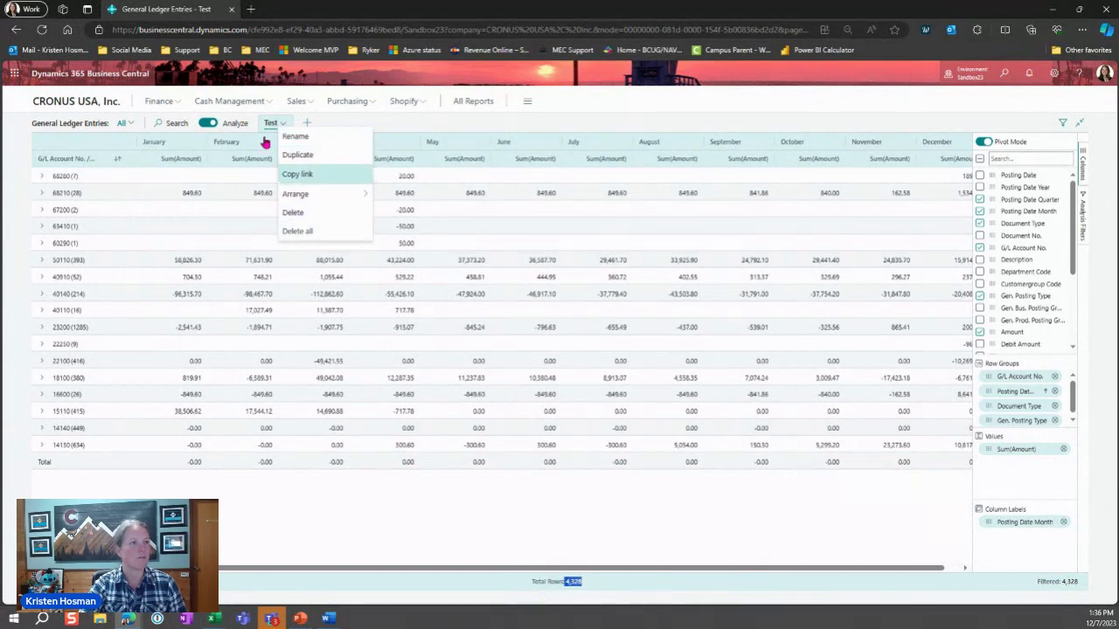
left_click(609, 107)
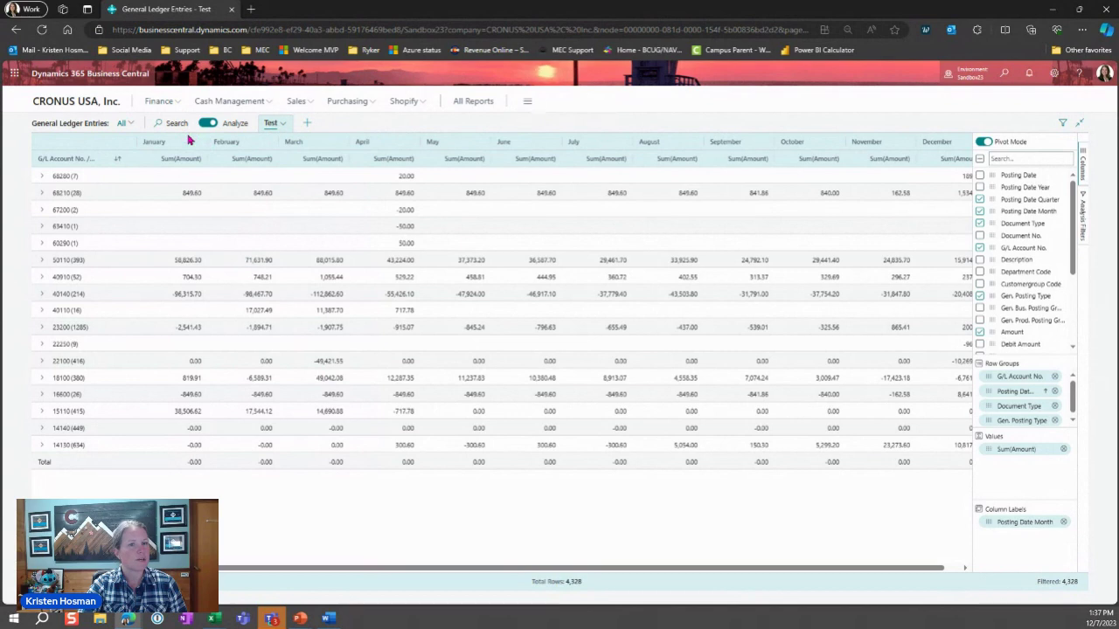
left_click(208, 215)
left_click(206, 216)
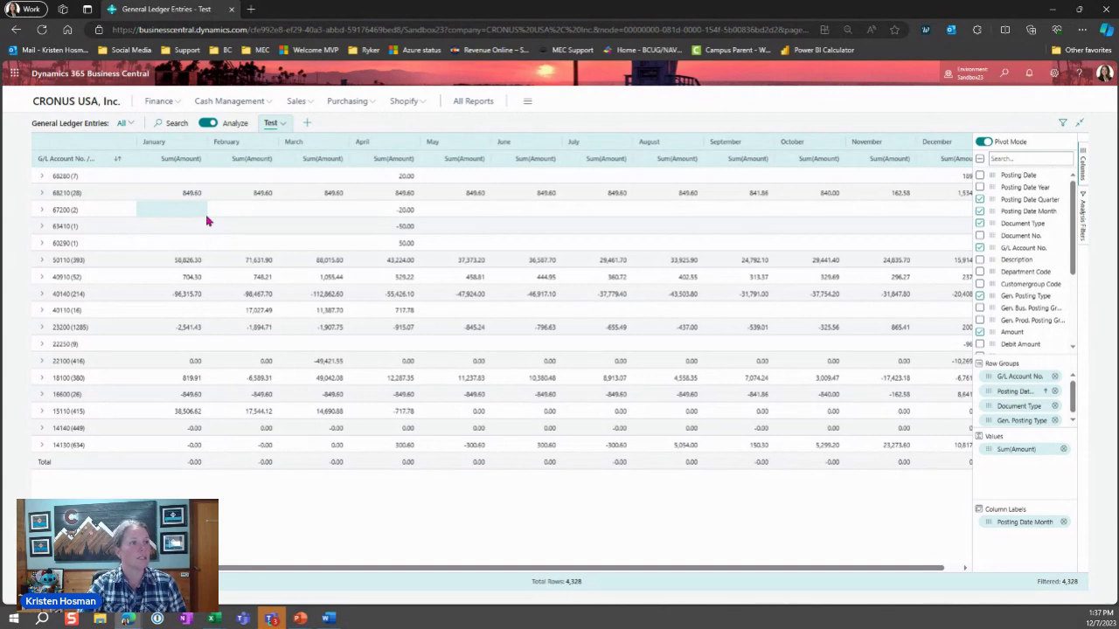
Return to the home page and reopen General Ledger Entries to check the saved Test analysis.
left_click(88, 102)
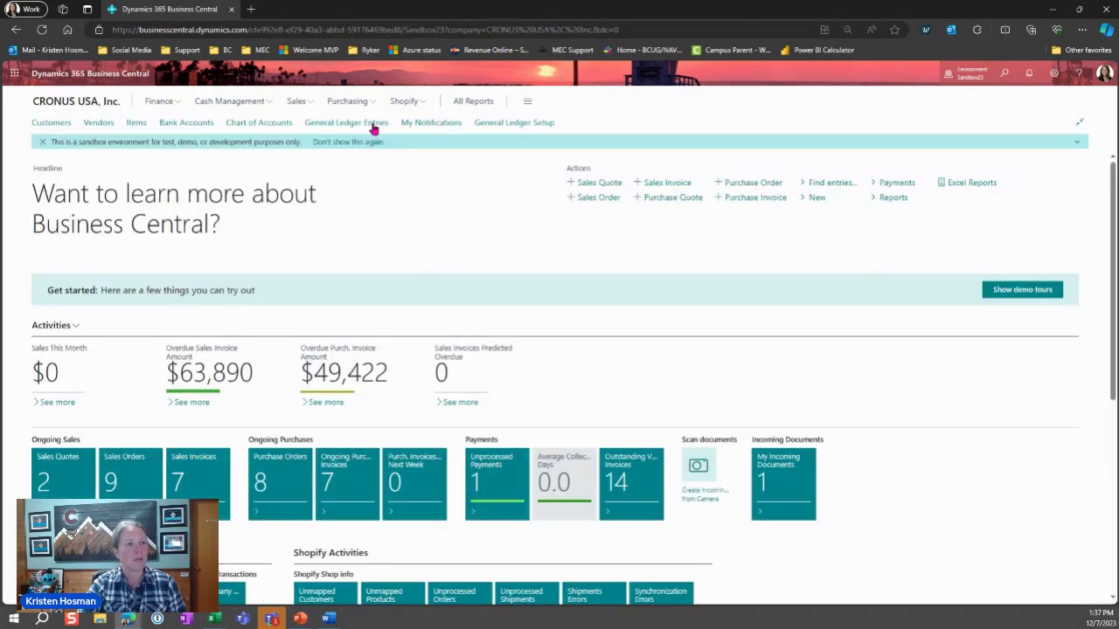
left_click(373, 127)
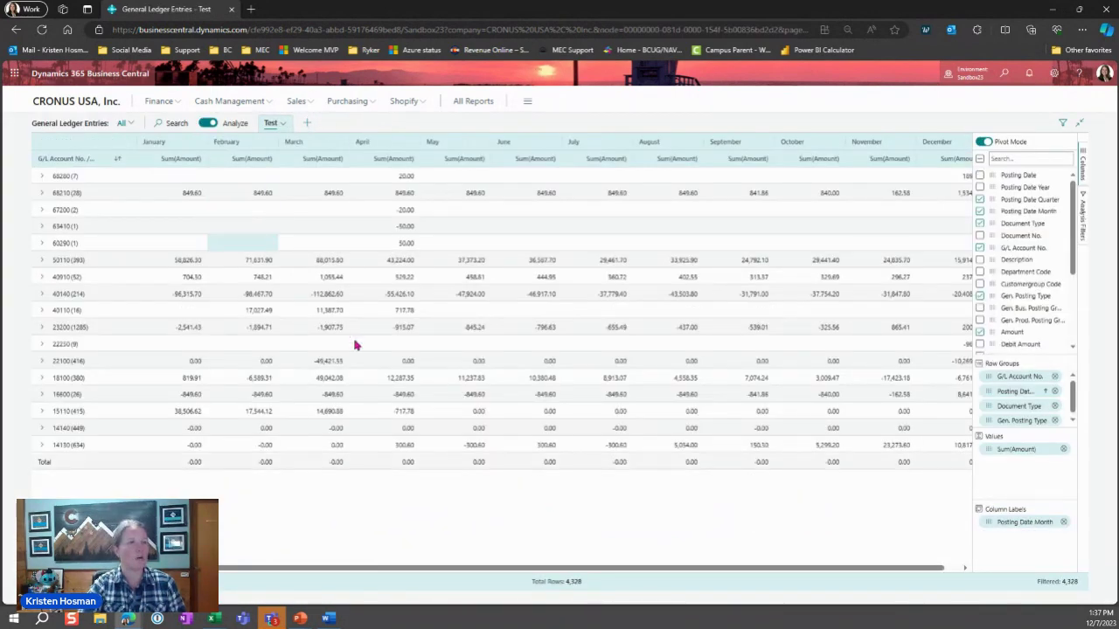
left_click(355, 344)
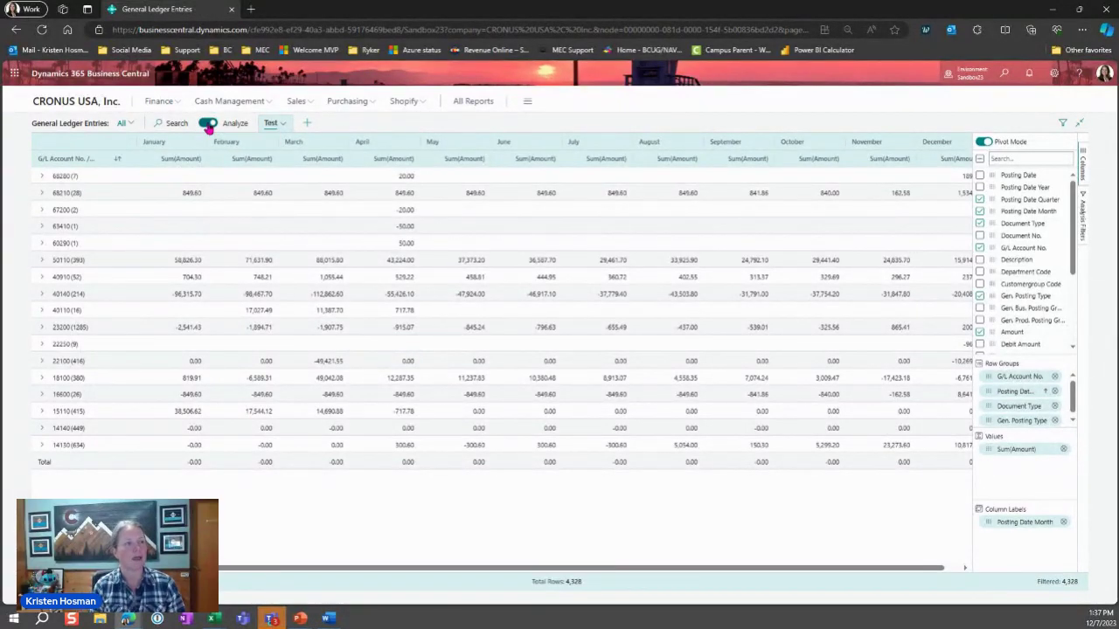
Turn off analysis mode, review the ledger entries list with its debit and credit amounts, and return to the home page.
left_click(208, 126)
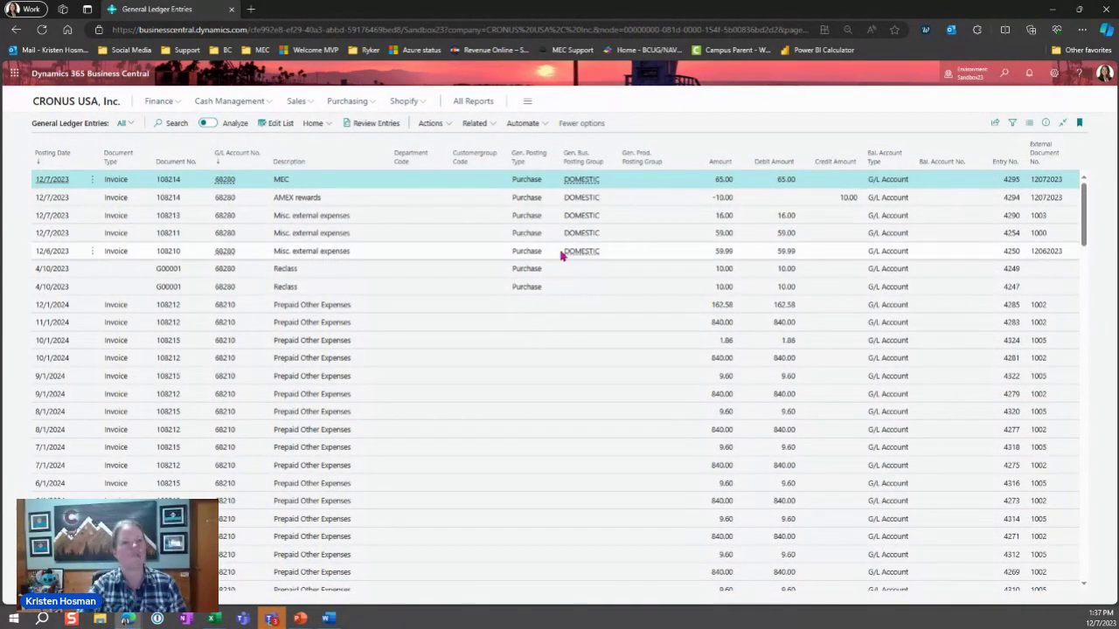
scroll(562, 255, "down", 10)
scroll(562, 255, "up", 10)
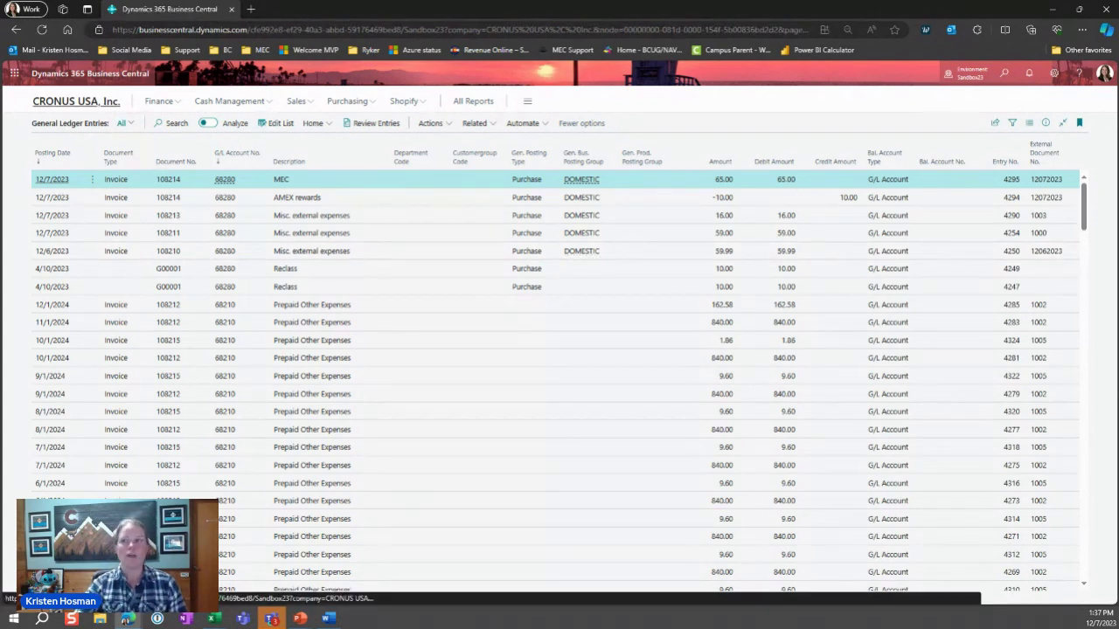
left_click(105, 105)
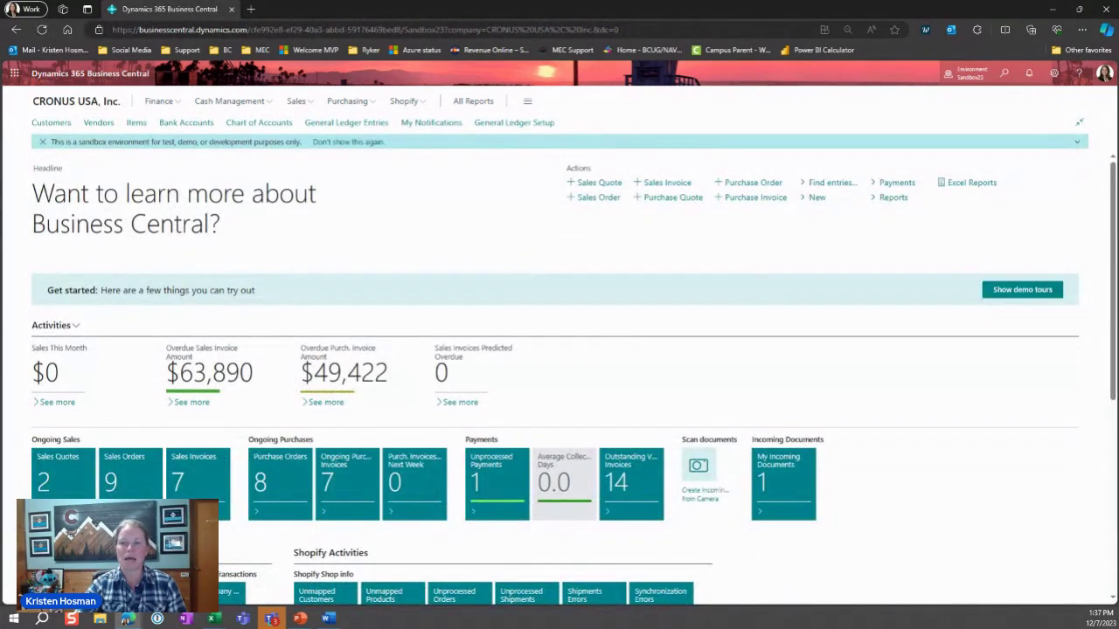